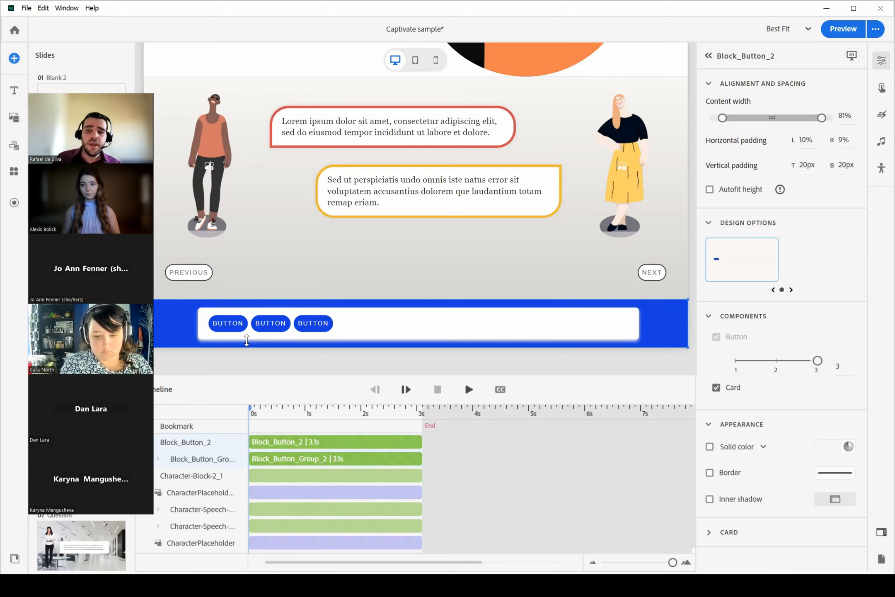
Step: Narrow the three-button block's content width to 27%, with horizontal padding of 38% left and 35% right
left_click_drag(722, 118, 757, 119)
left_click_drag(820, 118, 785, 124)
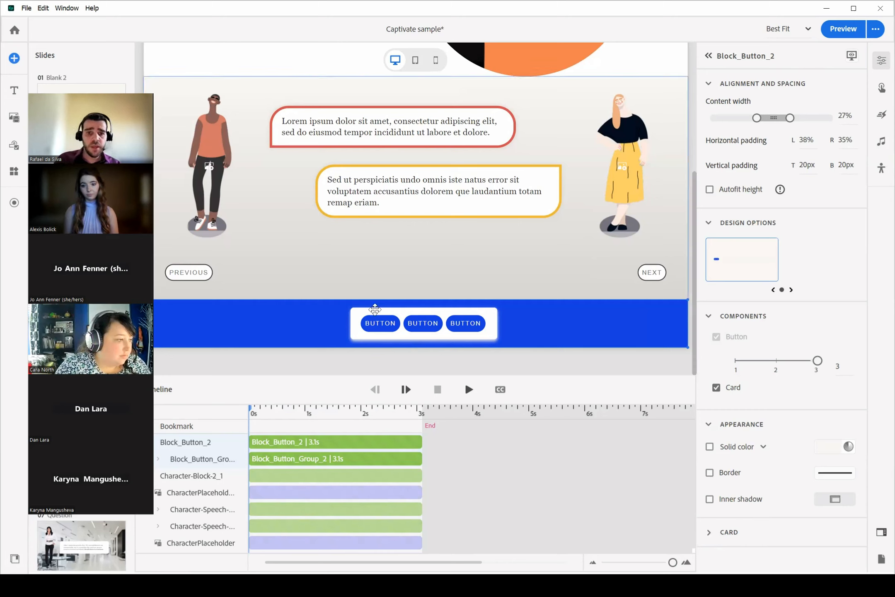
Step: Give the block's first button a Click/Tap interaction that goes to slide 06 Introduction - 3, without a transition
left_click(368, 327)
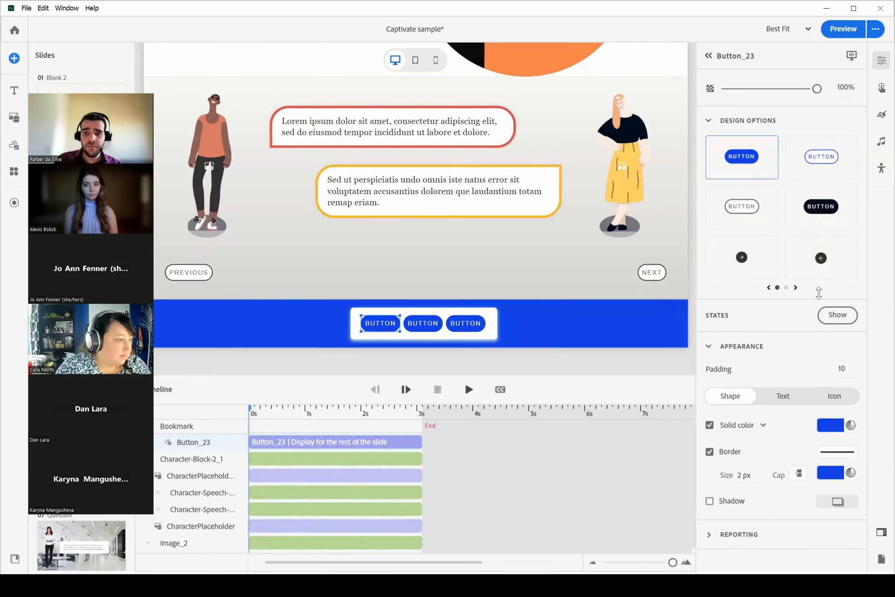
left_click(882, 89)
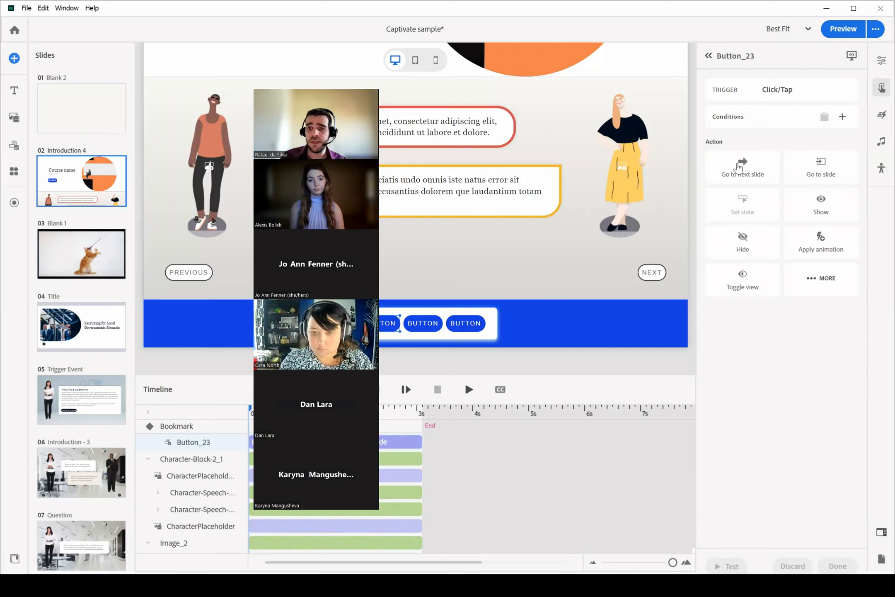
left_click(829, 172)
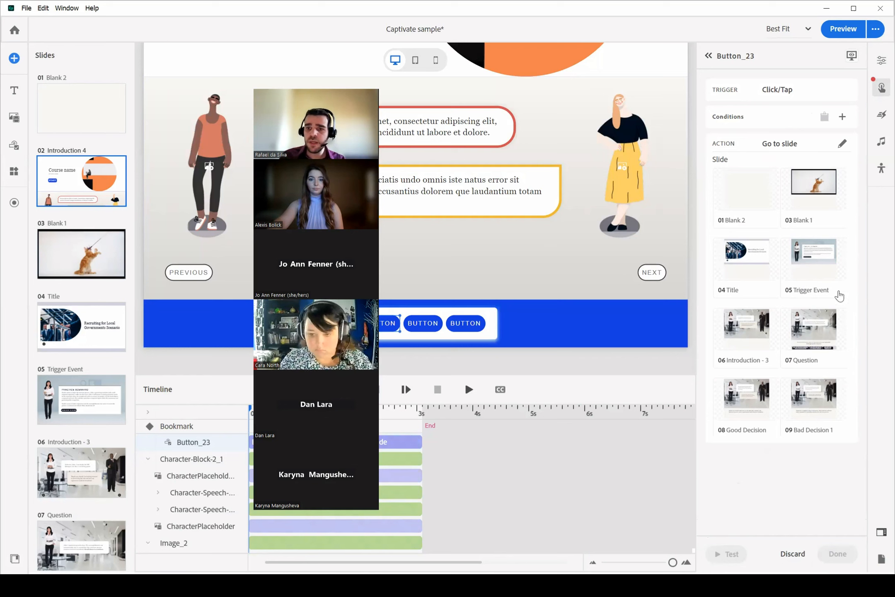
scroll(767, 303, "down", 2)
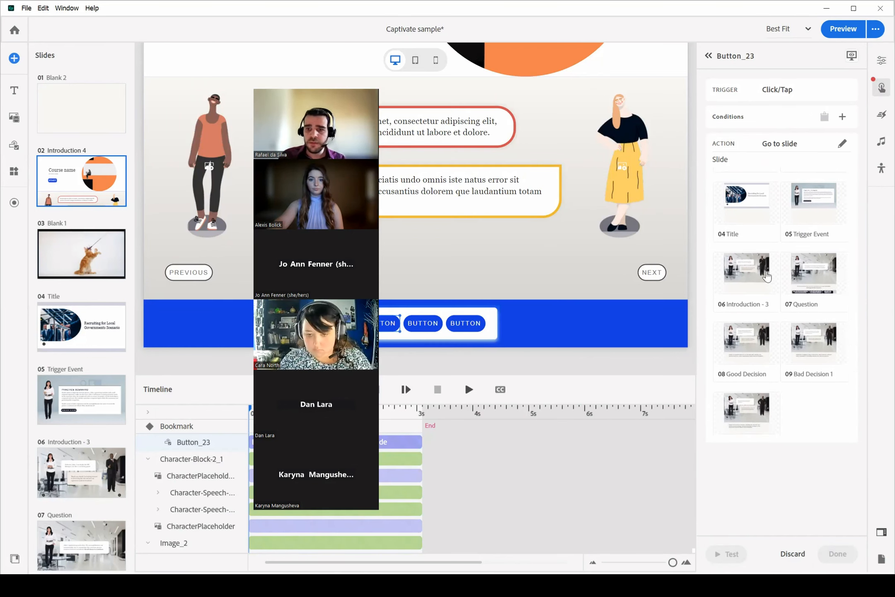
left_click(755, 278)
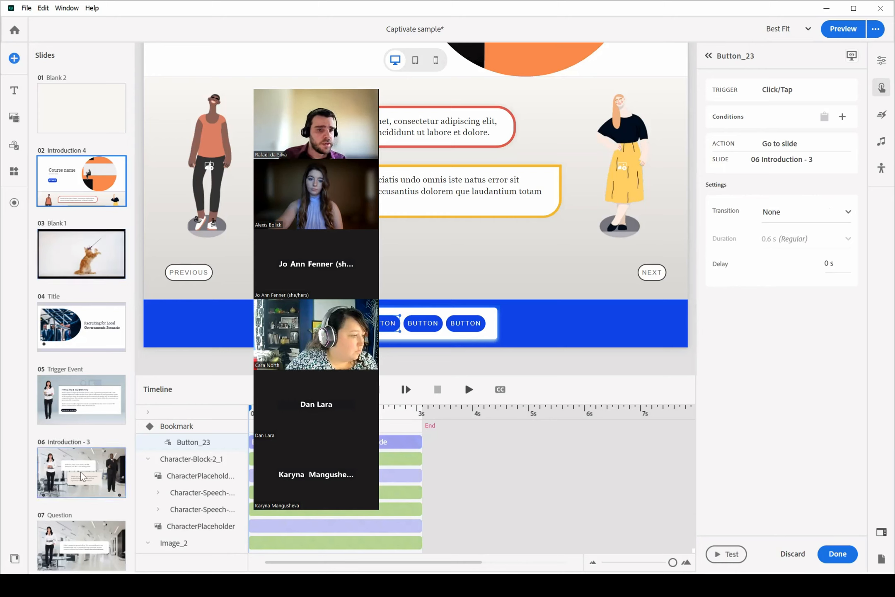
scroll(86, 276, "down", 1)
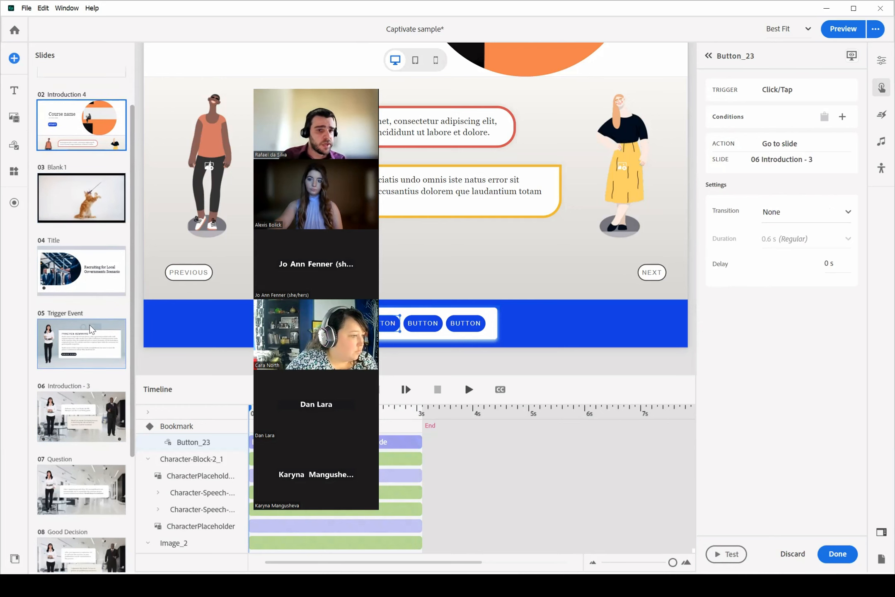
left_click(838, 555)
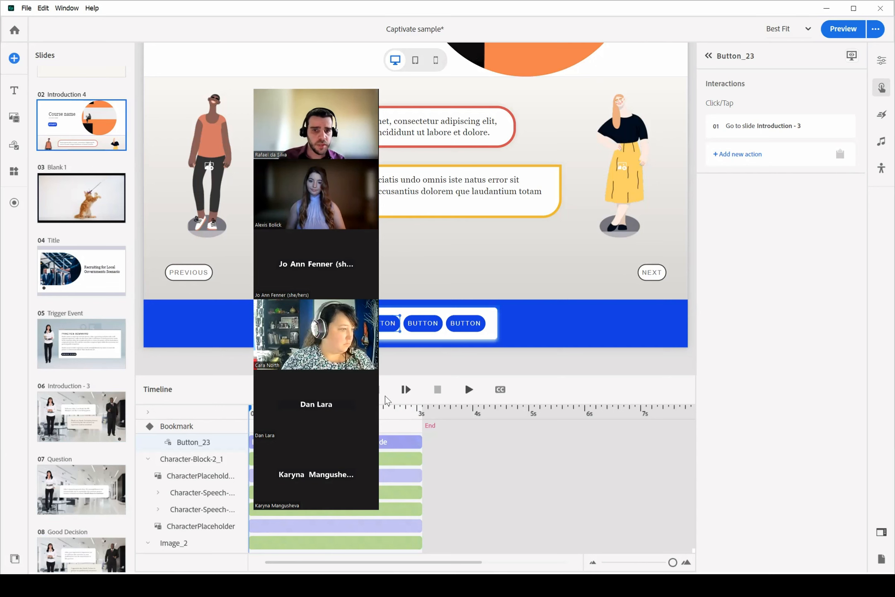
Step: Delete the Introduction 4, Blank 2 and Blank 1 slides from the project
scroll(103, 313, "down", 2)
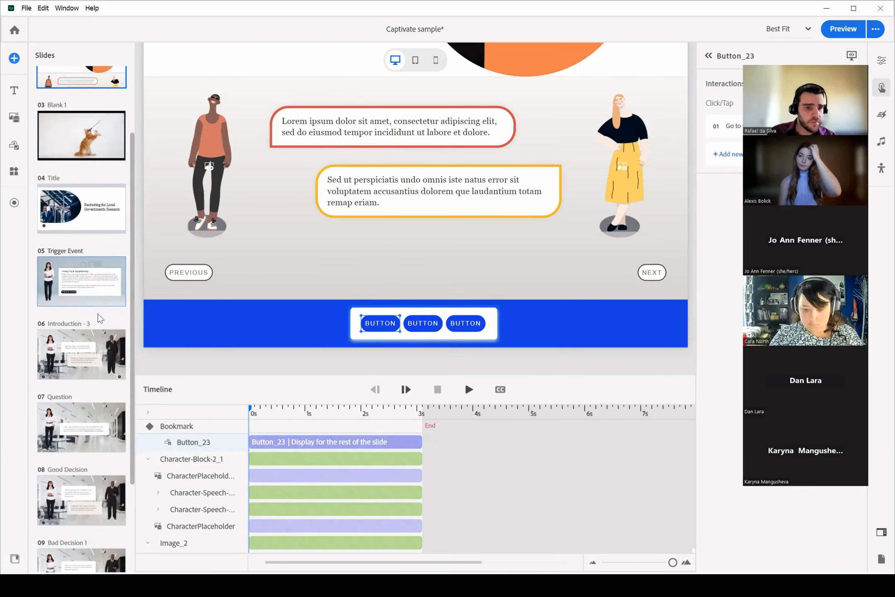
scroll(76, 207, "up", 4)
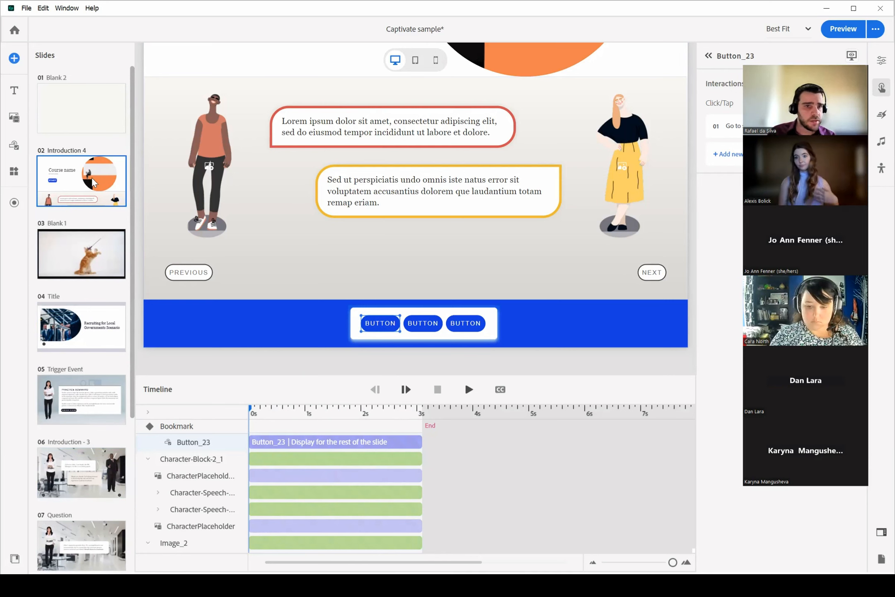
left_click(92, 189)
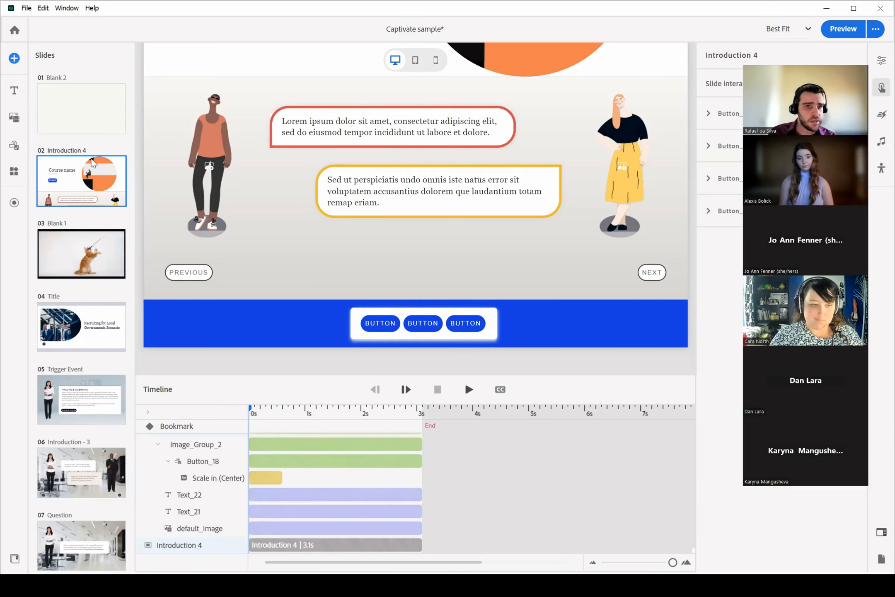
right_click(84, 170)
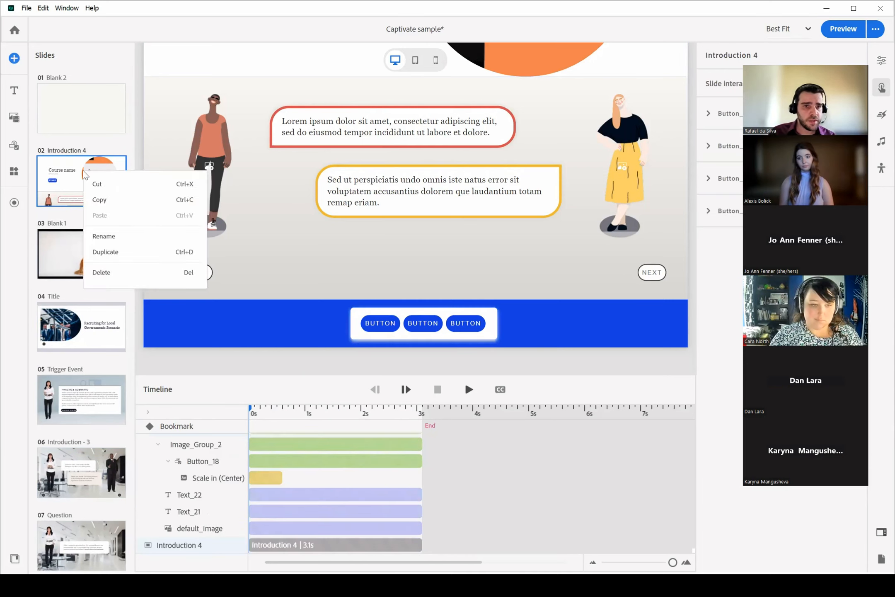
left_click(111, 272)
left_click(62, 113)
right_click(62, 113)
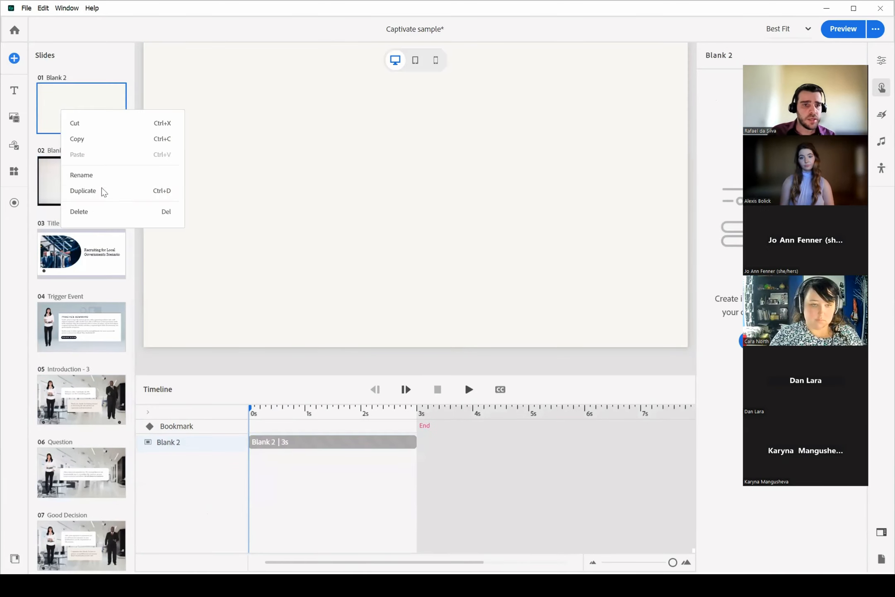
left_click(104, 214)
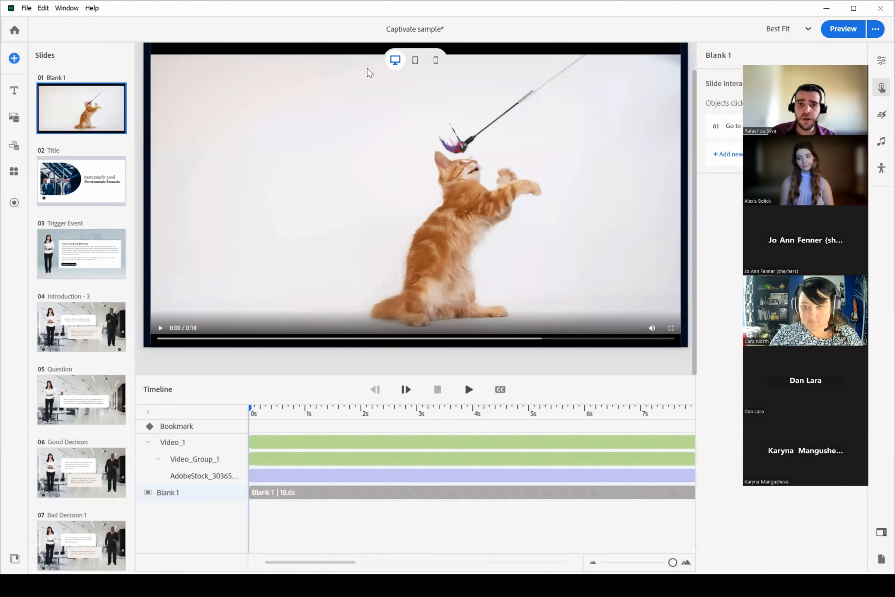
right_click(78, 107)
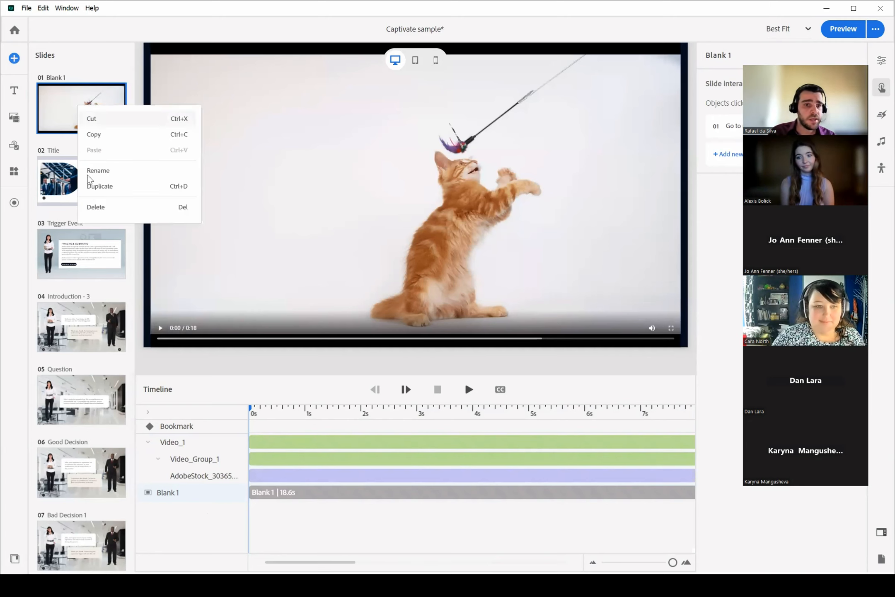
left_click(109, 211)
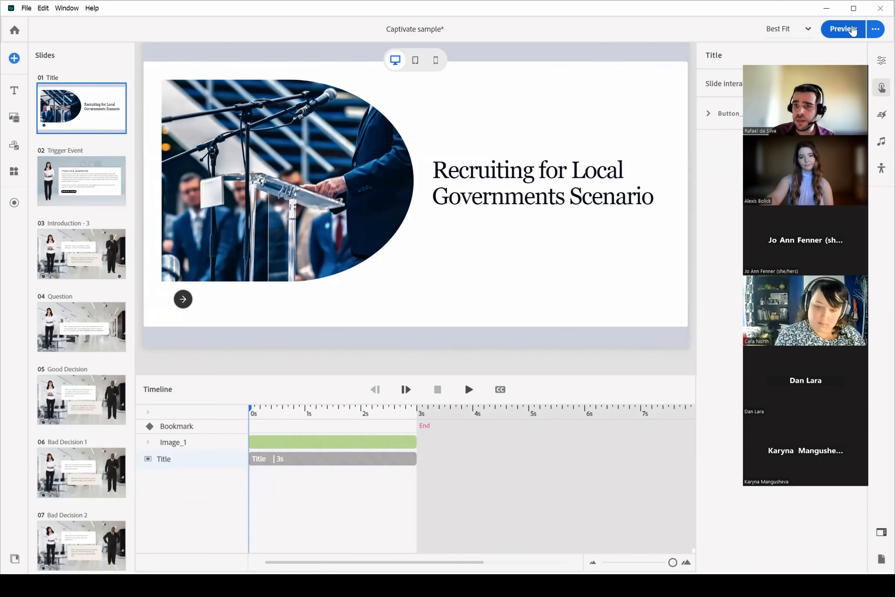
Step: Preview the project in the browser and start its playback
left_click(854, 31)
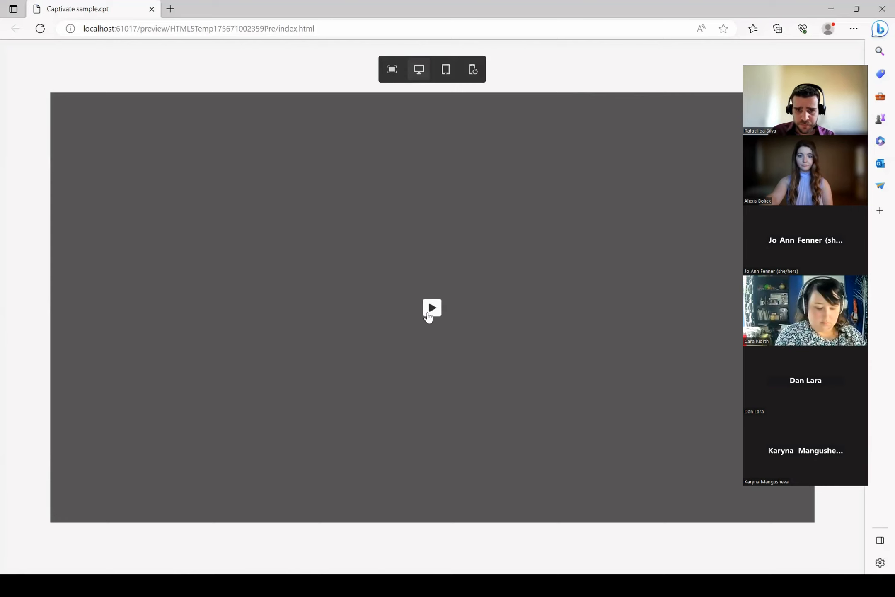
left_click(432, 310)
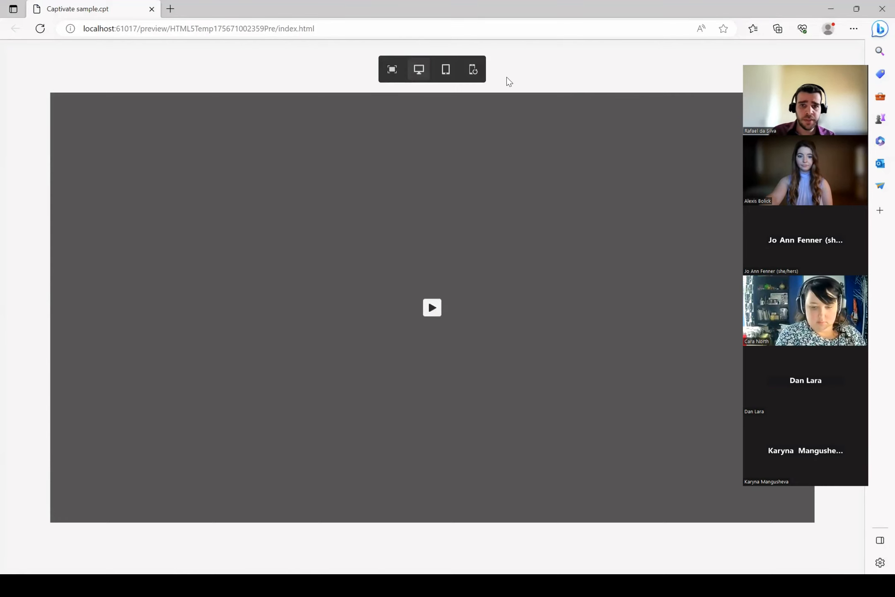
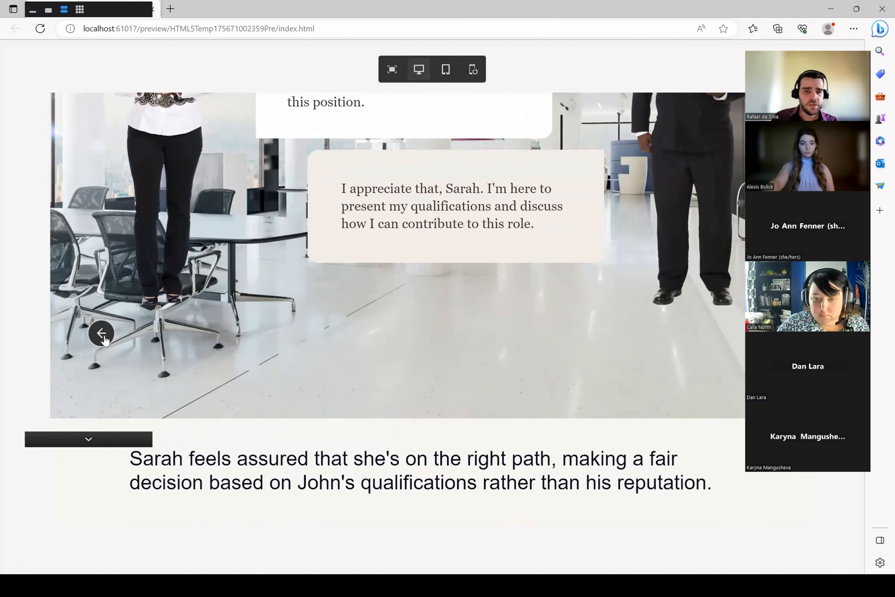
Step: Return to the scenario question in the preview and try its second and third responses, going back to the question in between
left_click(101, 332)
scroll(265, 364, "down", 2)
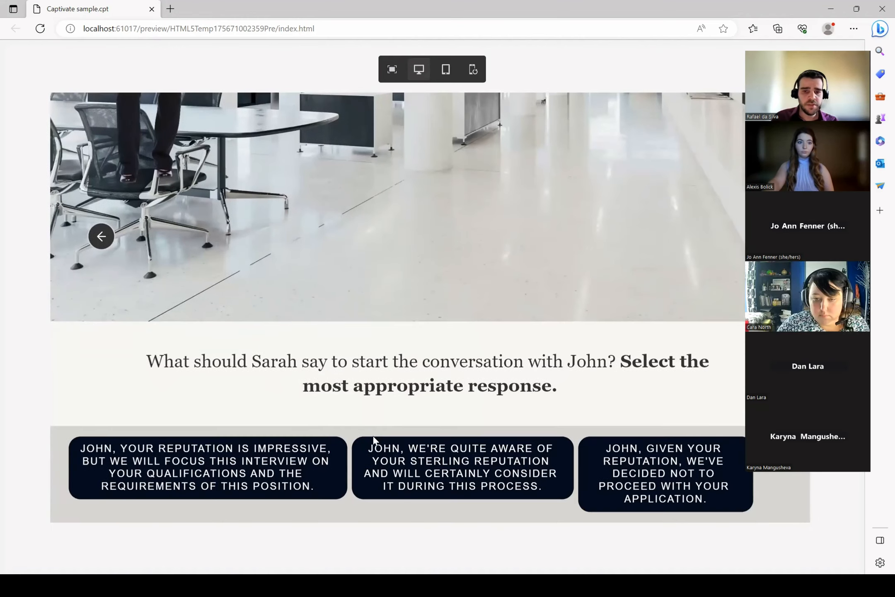
left_click(414, 462)
scroll(405, 415, "down", 4)
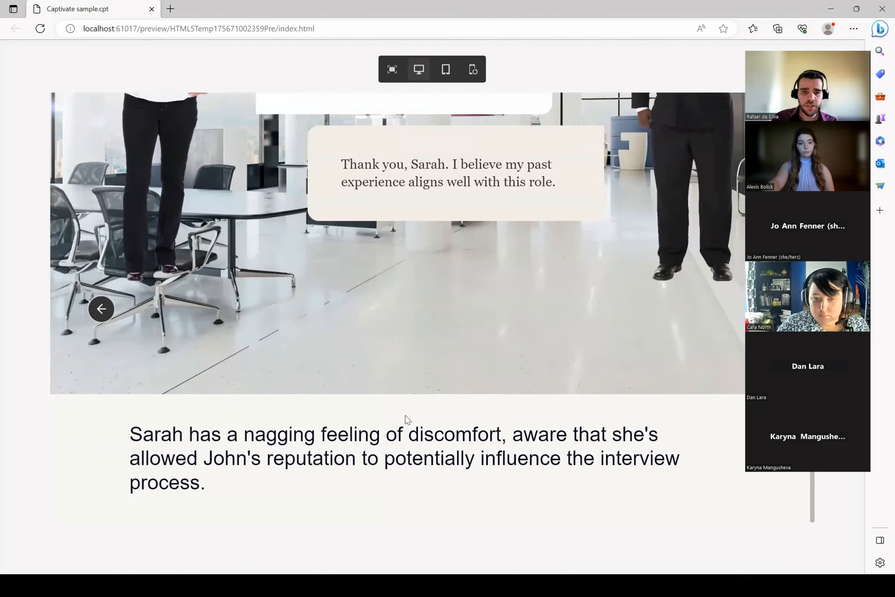
left_click(102, 315)
scroll(393, 384, "down", 3)
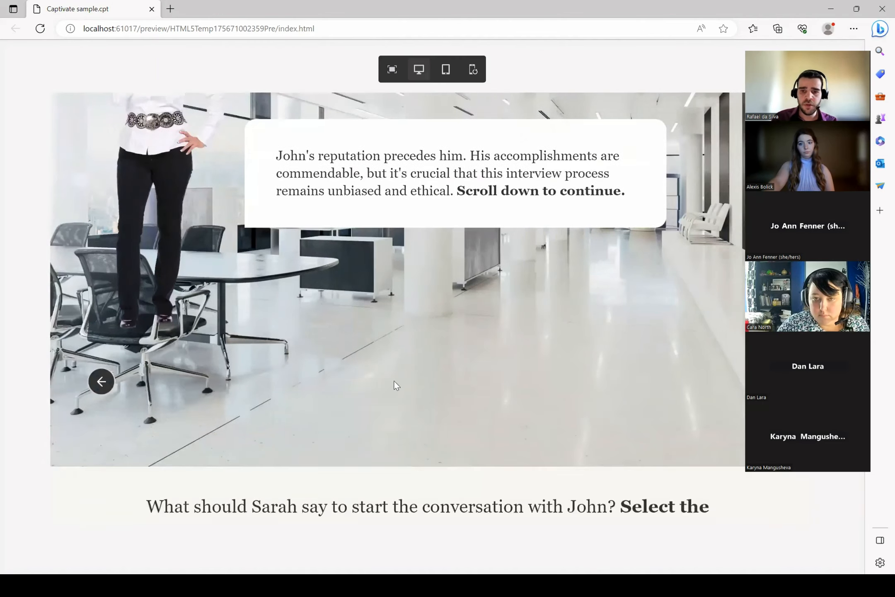
left_click(582, 465)
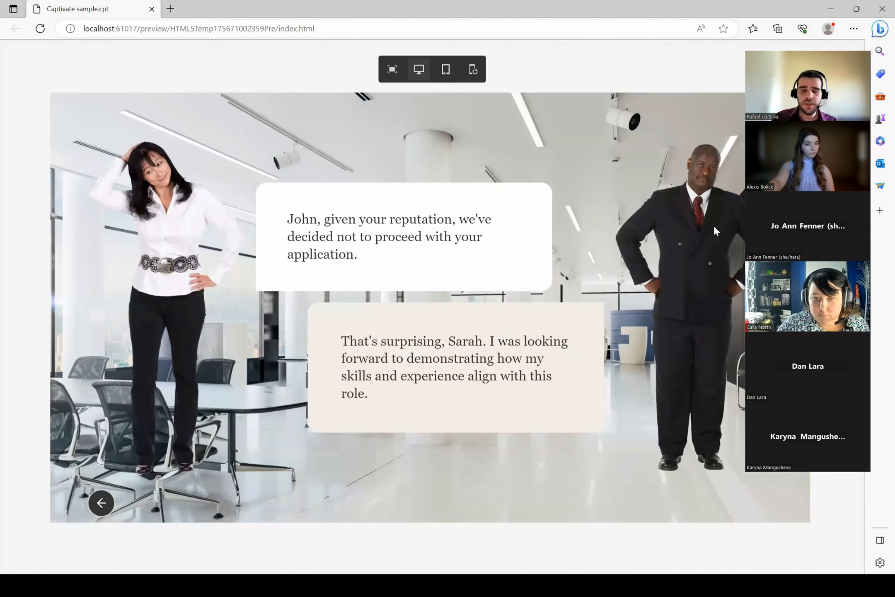
Step: Switch back to Adobe Captivate and look at the Introduction - 3 and Bad Decision 2 slides
key("alt+Tab")
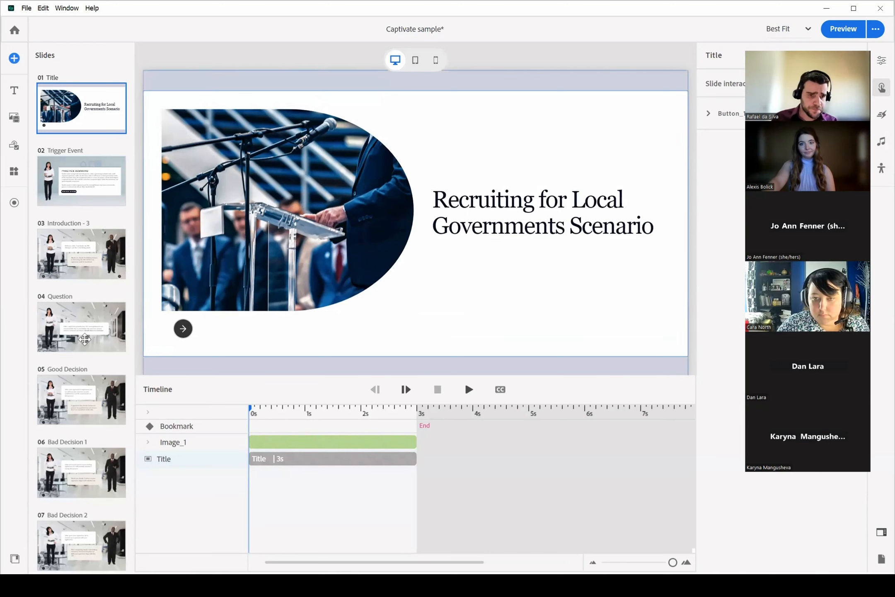
left_click(79, 405)
left_click(54, 262)
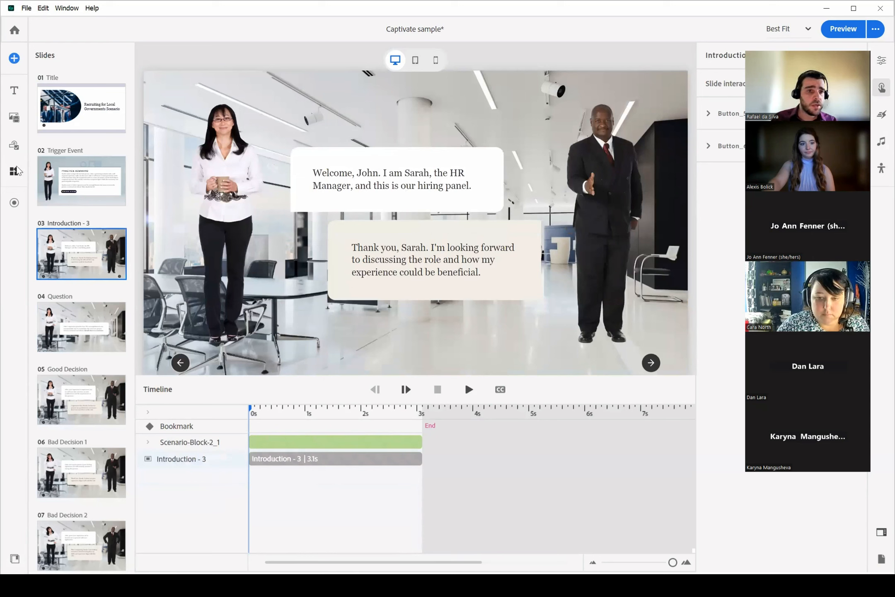
scroll(71, 336, "down", 1)
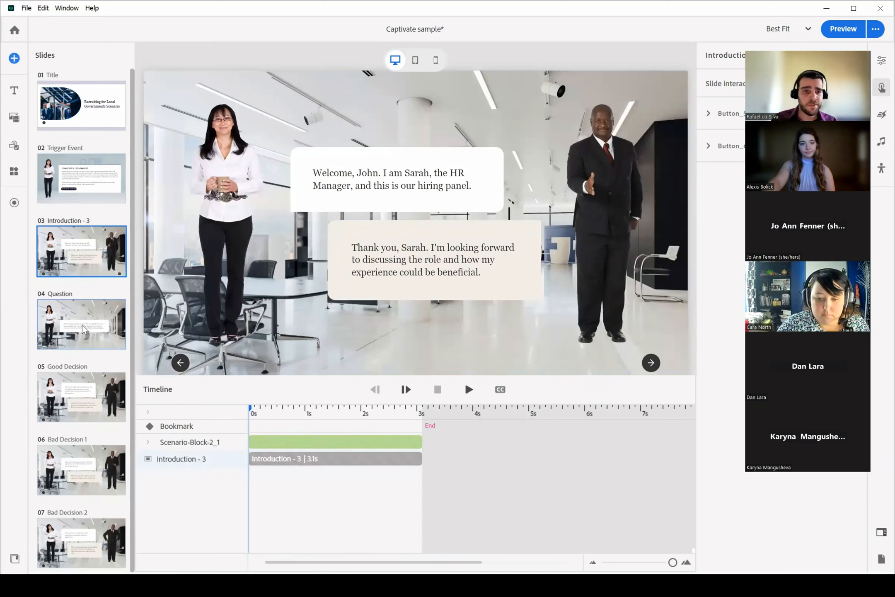
left_click(76, 335)
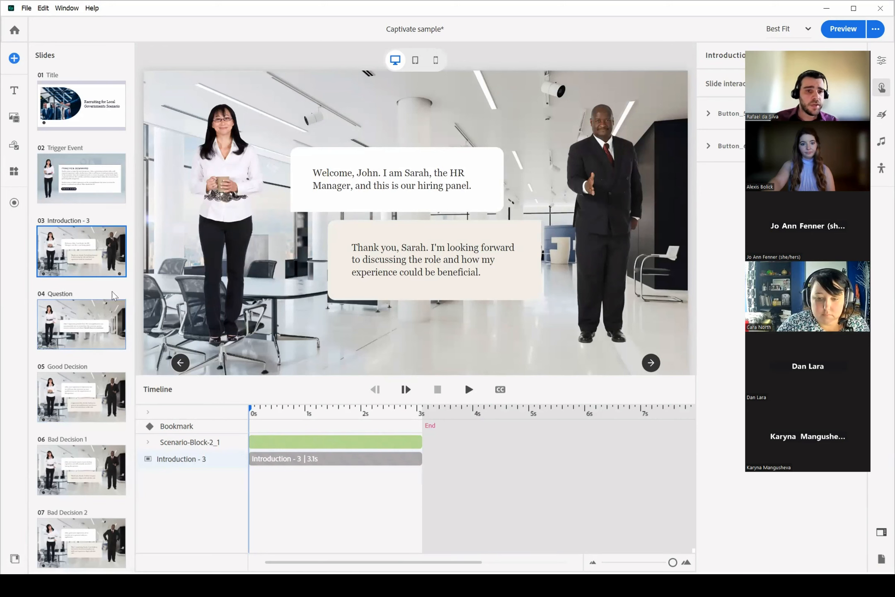
left_click(81, 261)
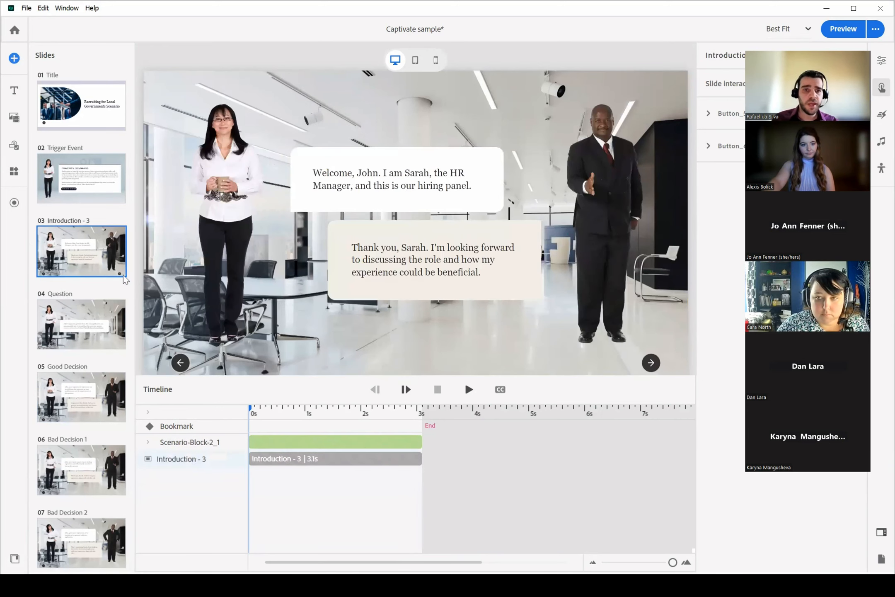
left_click(77, 514)
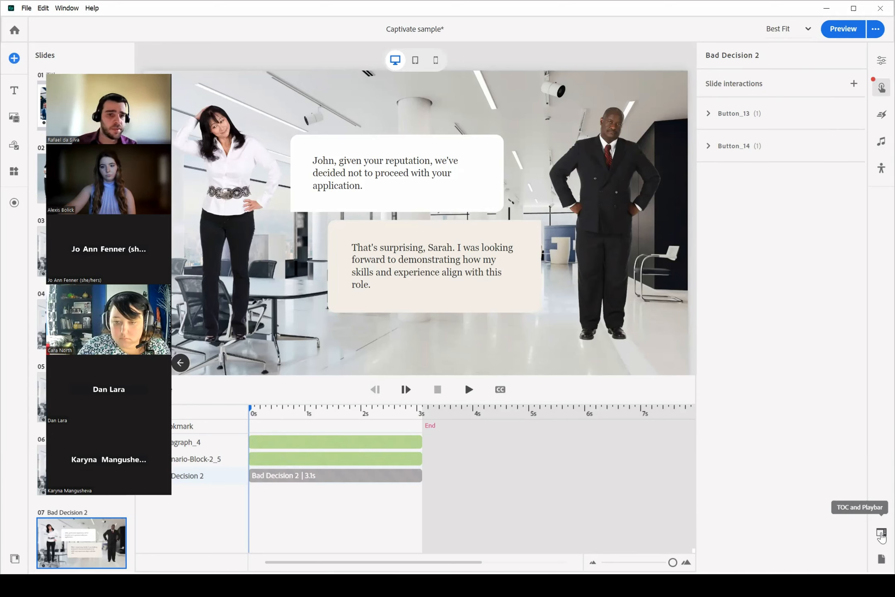
Step: Turn on the project's playbar and add the Back and TOC controls to it
left_click(881, 536)
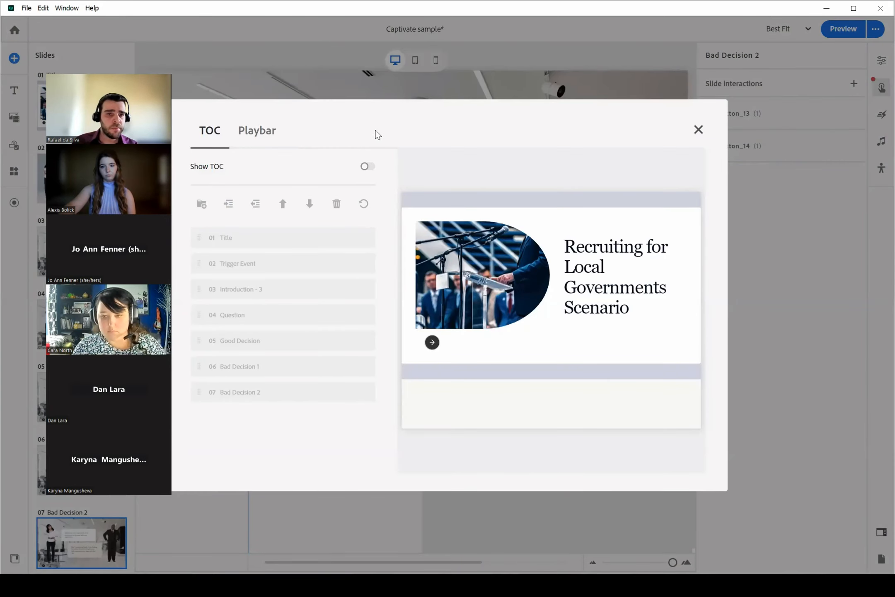
left_click(257, 137)
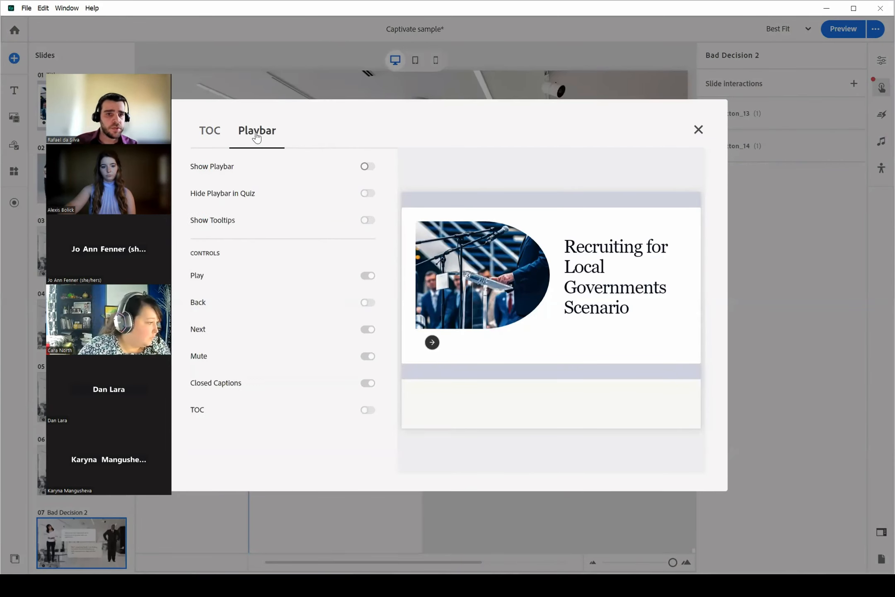
left_click(366, 168)
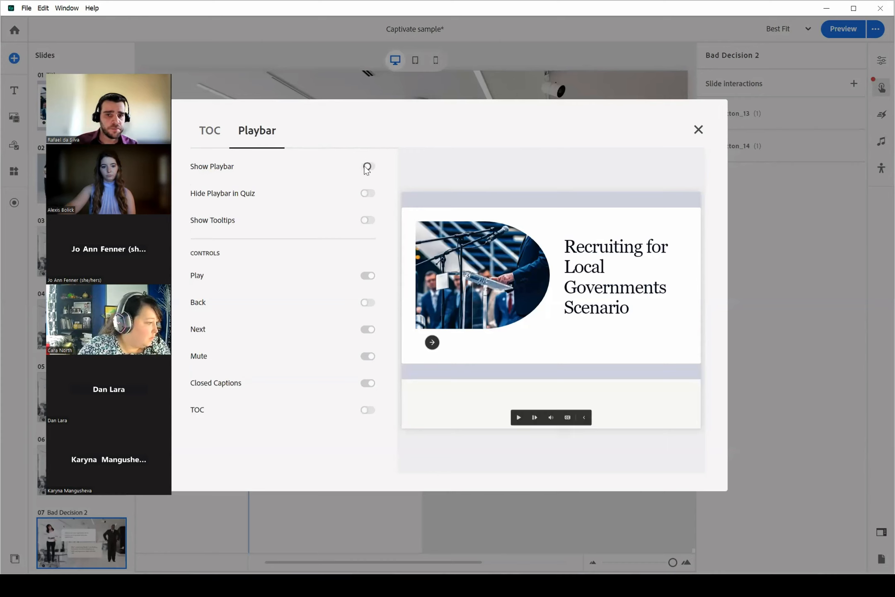
left_click(369, 168)
left_click(368, 168)
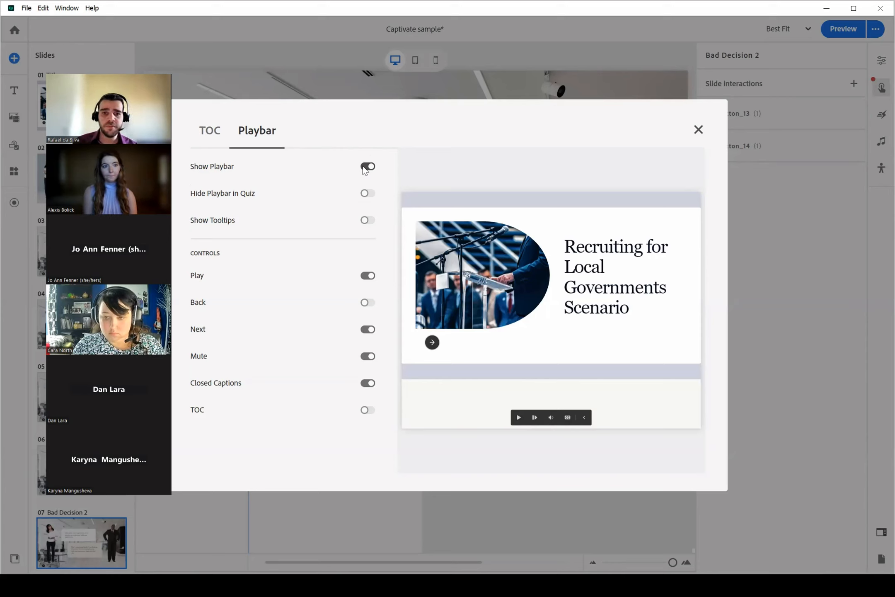
left_click(368, 303)
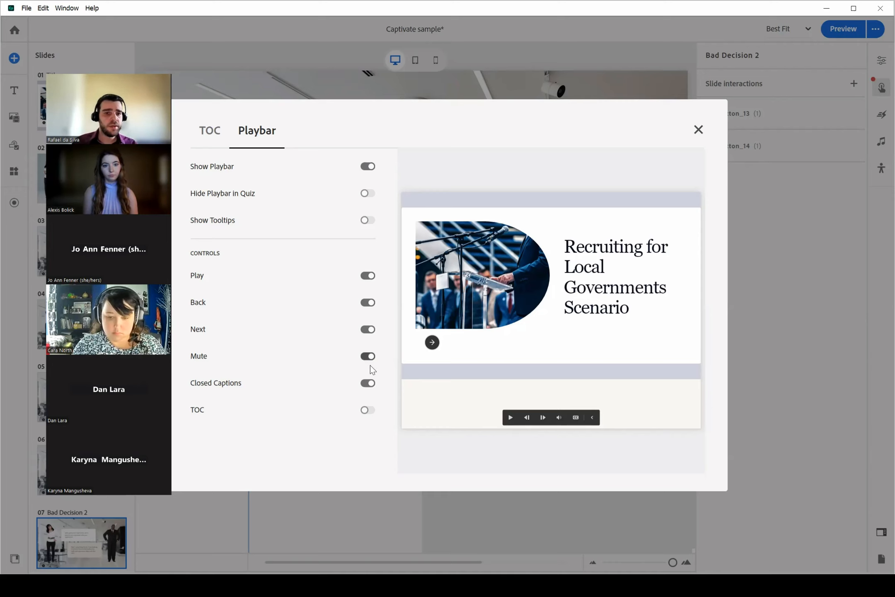
left_click(366, 410)
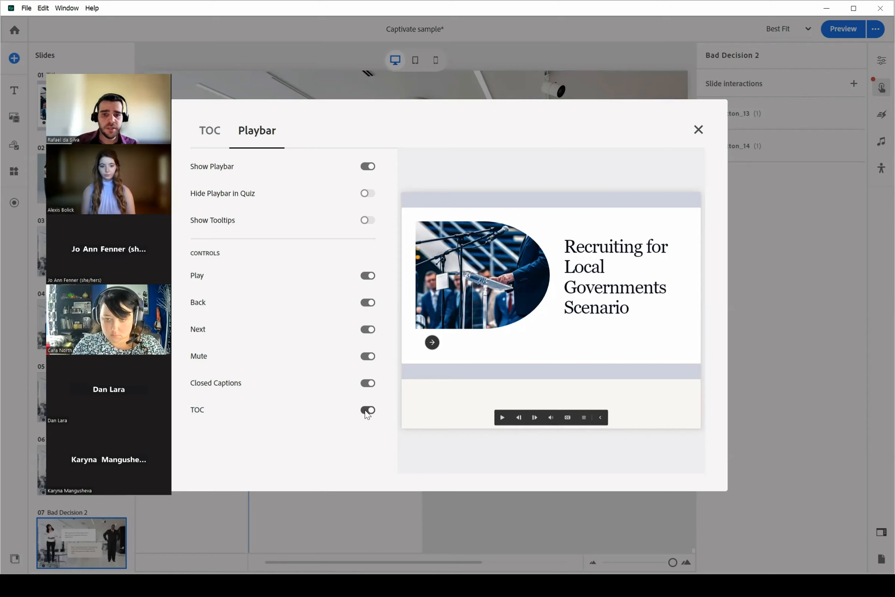
Step: Turn on the project's table of contents and select entries in its slide list
left_click(211, 132)
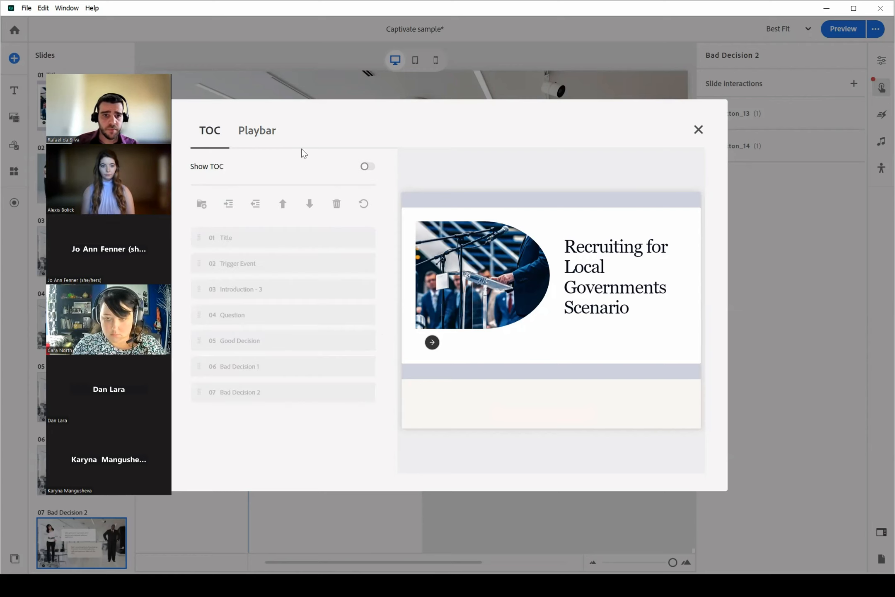
left_click(367, 167)
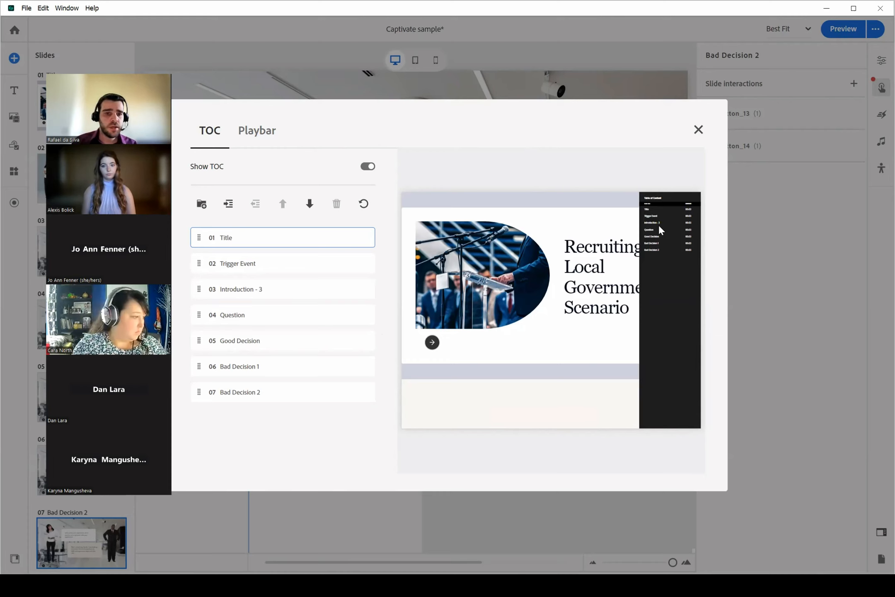
left_click(243, 261)
left_click_drag(234, 240, 290, 236)
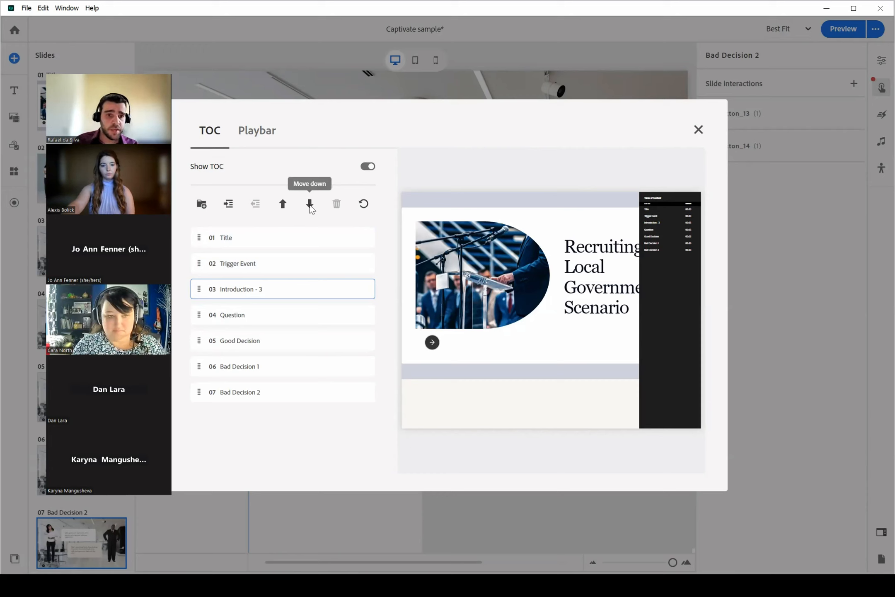
Step: Move the Introduction - 3 entry down and back up in the table of contents, and indent it into a group
left_click(310, 204)
left_click(283, 205)
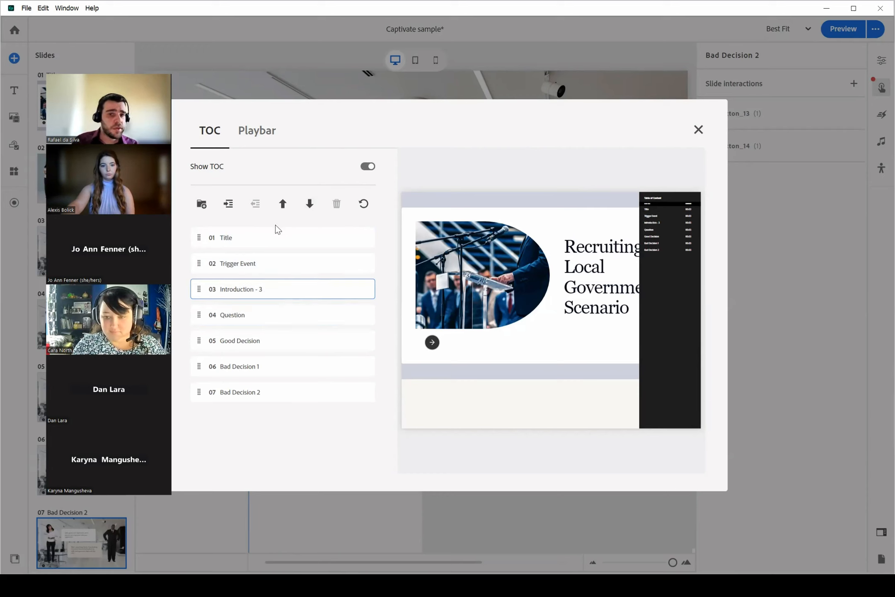
left_click_drag(281, 288, 261, 286)
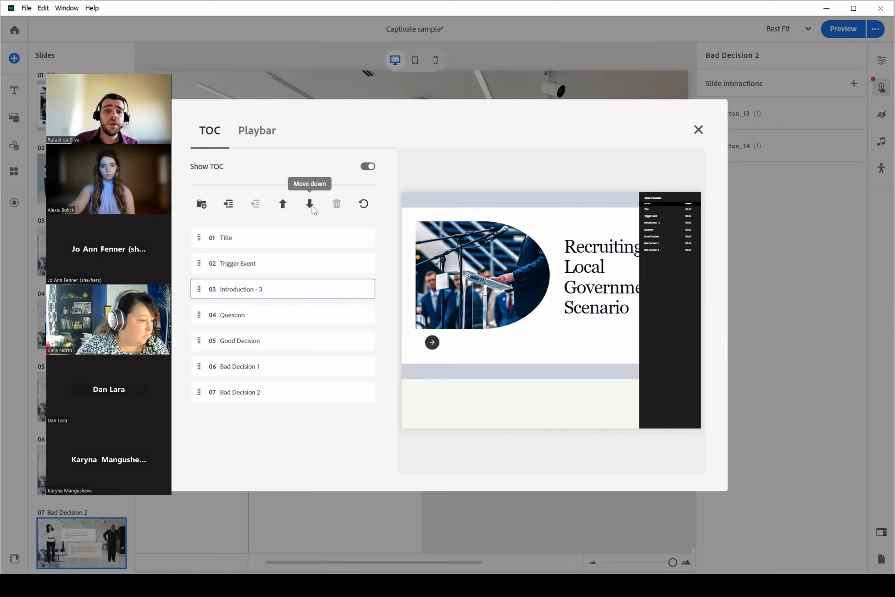
left_click(228, 204)
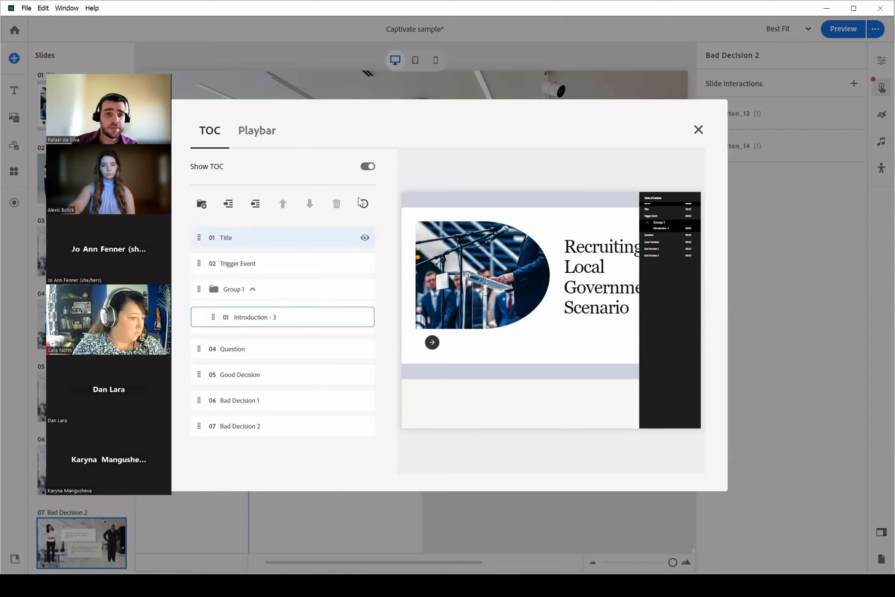
Step: Turn off both the table of contents and the playbar, and close their settings
left_click(368, 168)
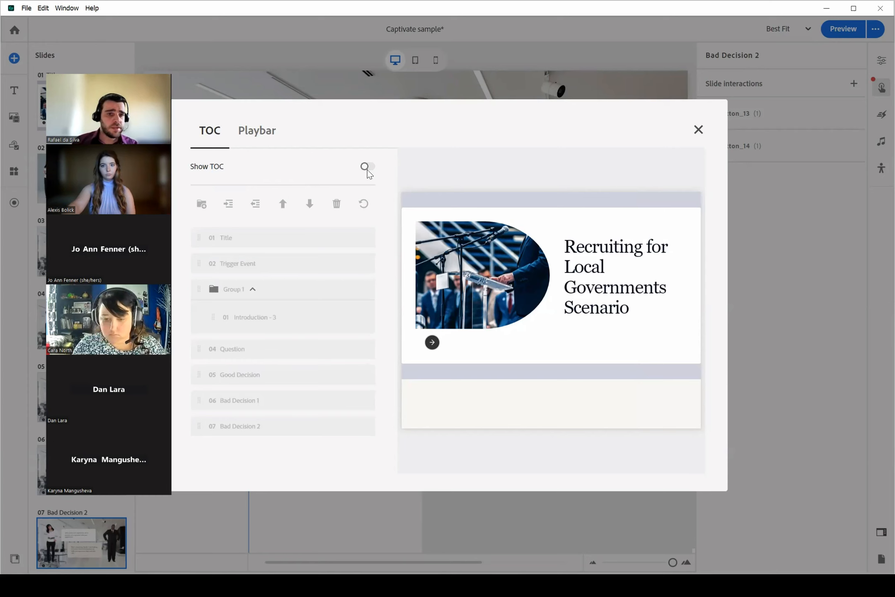
left_click(257, 139)
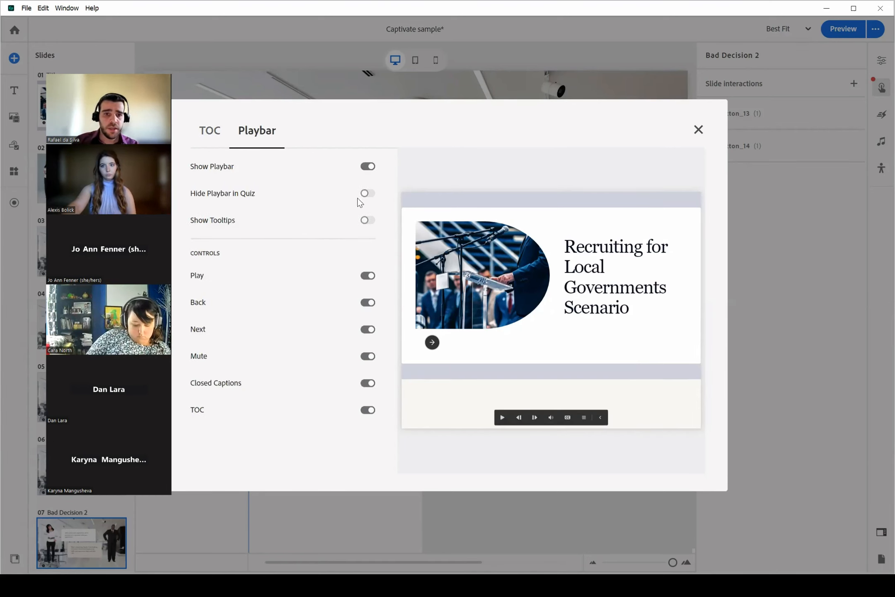
left_click(369, 167)
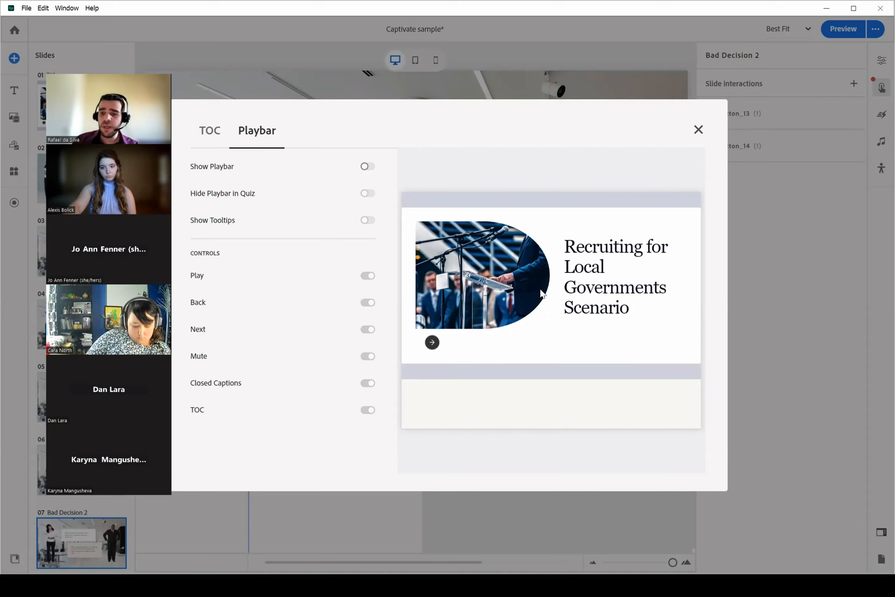
left_click(697, 130)
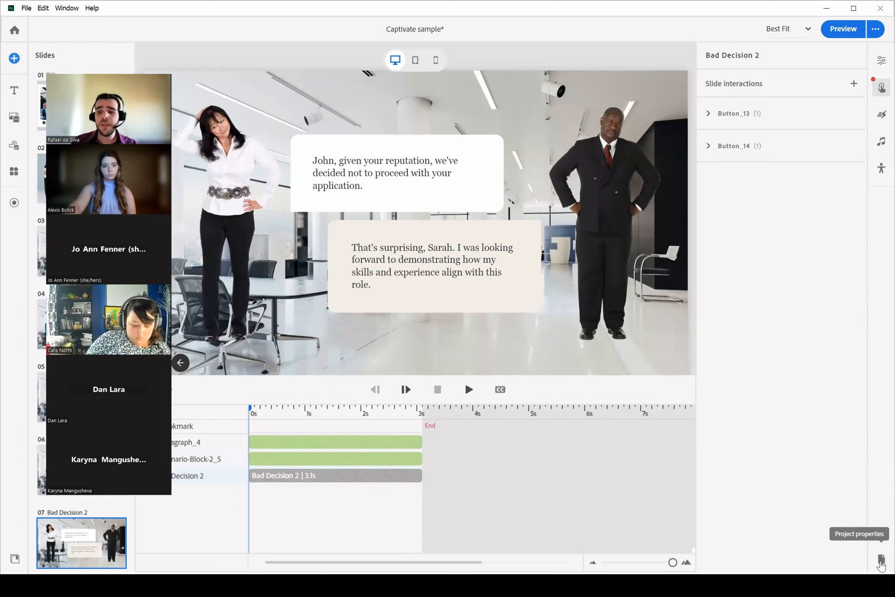
Step: In the project properties, switch closed captions off and back on, and turn on the playbar
left_click(881, 562)
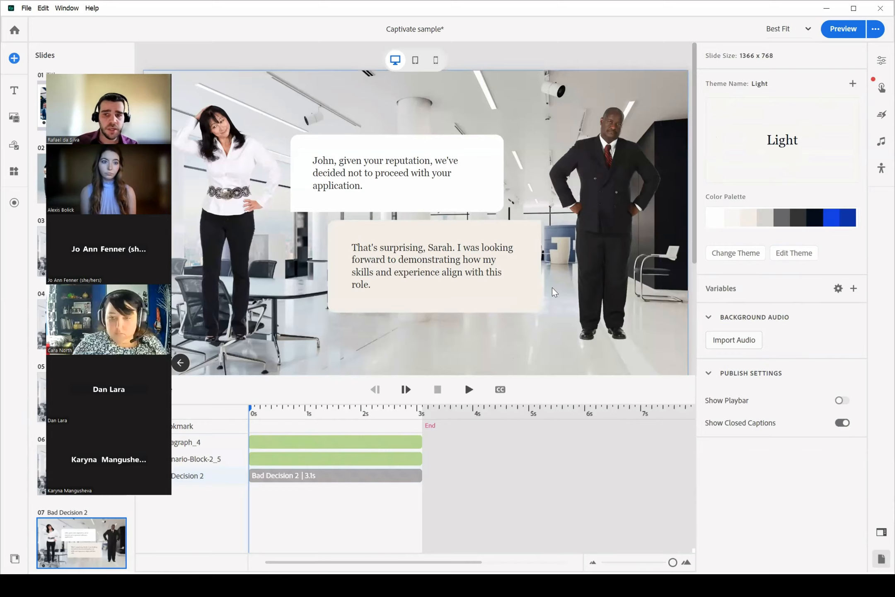
scroll(559, 280, "down", 4)
scroll(583, 266, "up", 4)
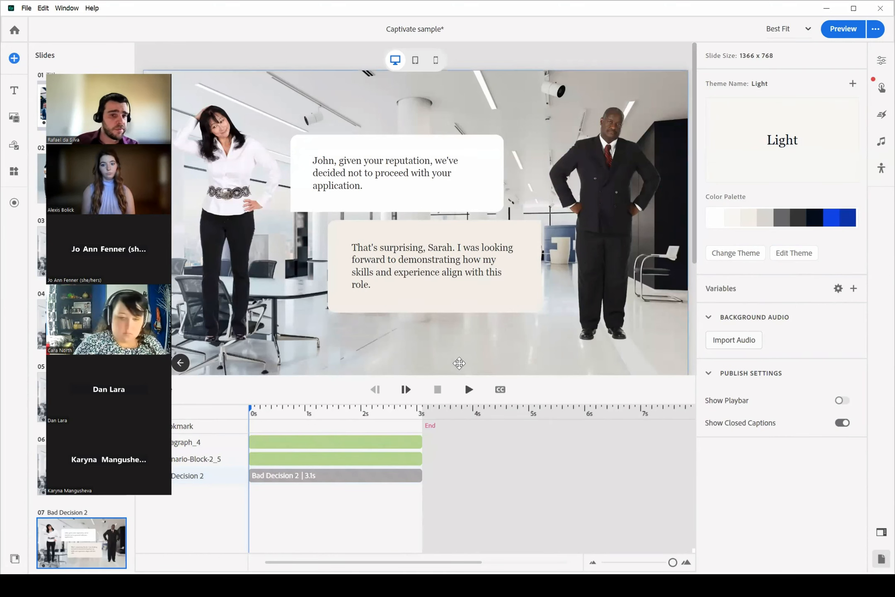
scroll(529, 307, "down", 4)
scroll(529, 306, "up", 4)
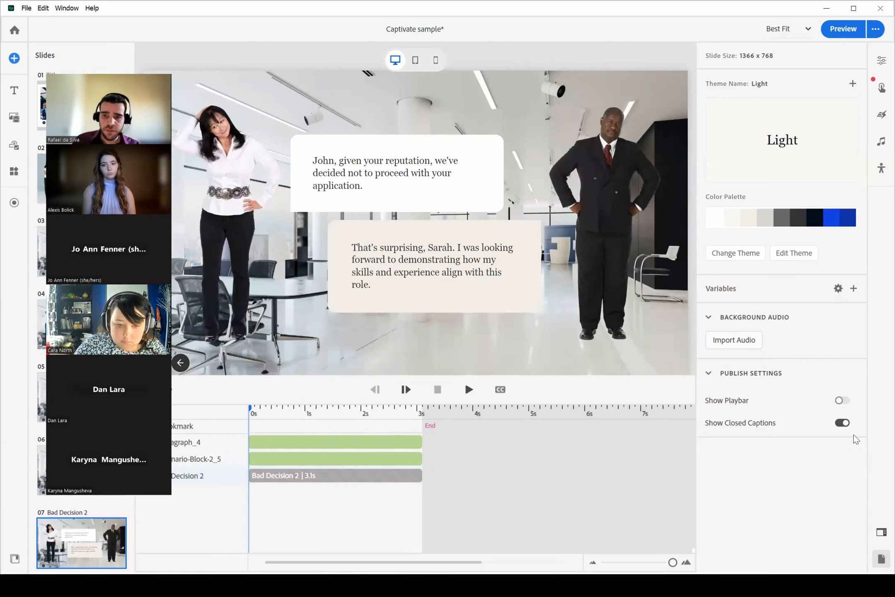
left_click(841, 423)
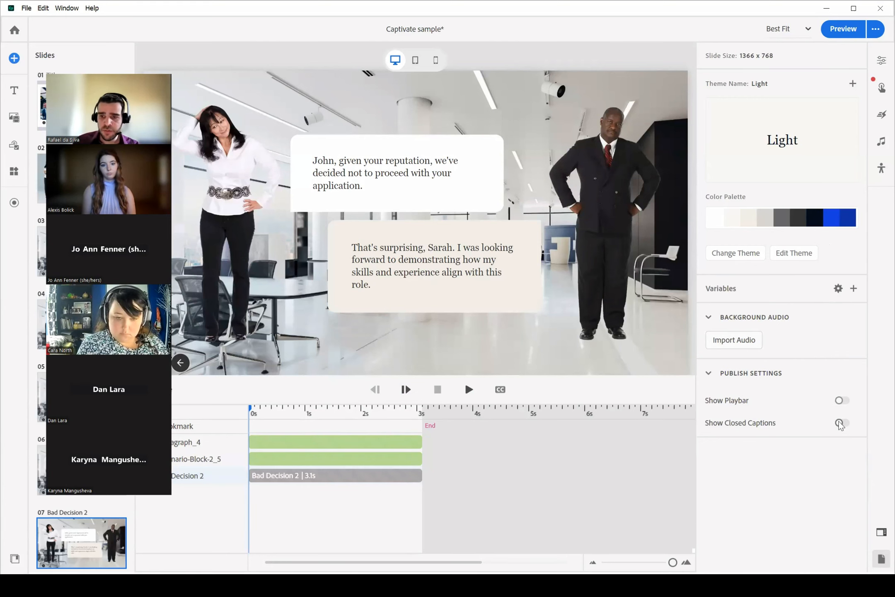
left_click(840, 423)
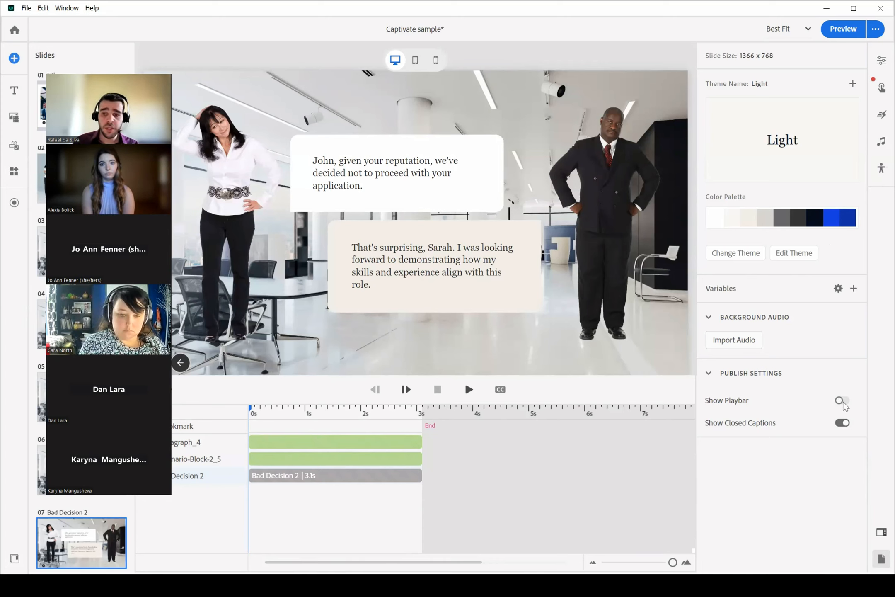
left_click(841, 401)
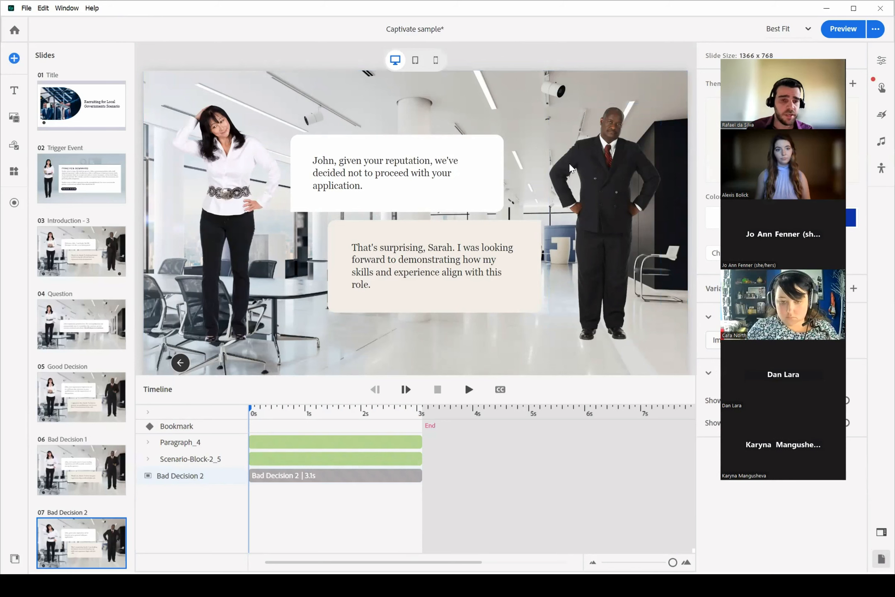
Step: Look at the settings for publishing the project to the computer as HTML, and cancel without publishing
scroll(82, 69, "up", 1)
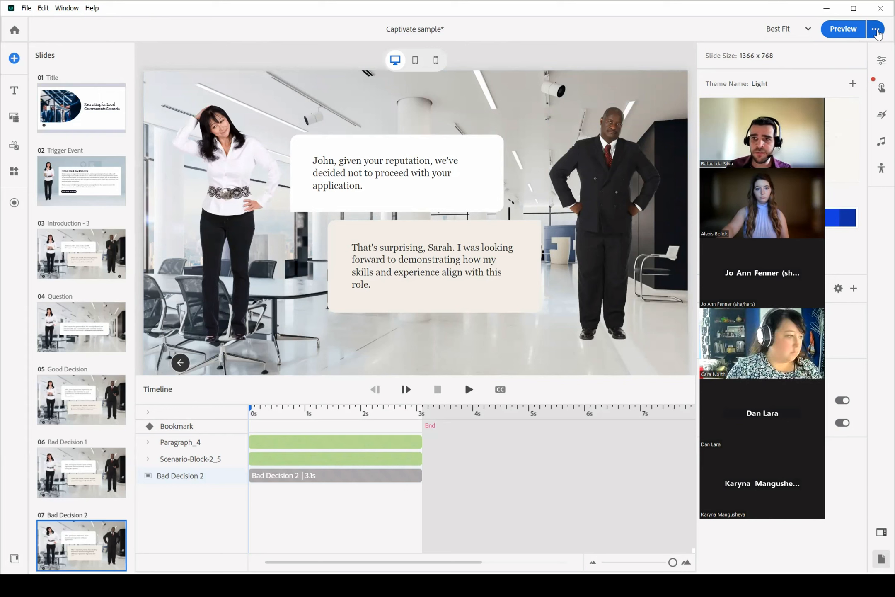
left_click(876, 33)
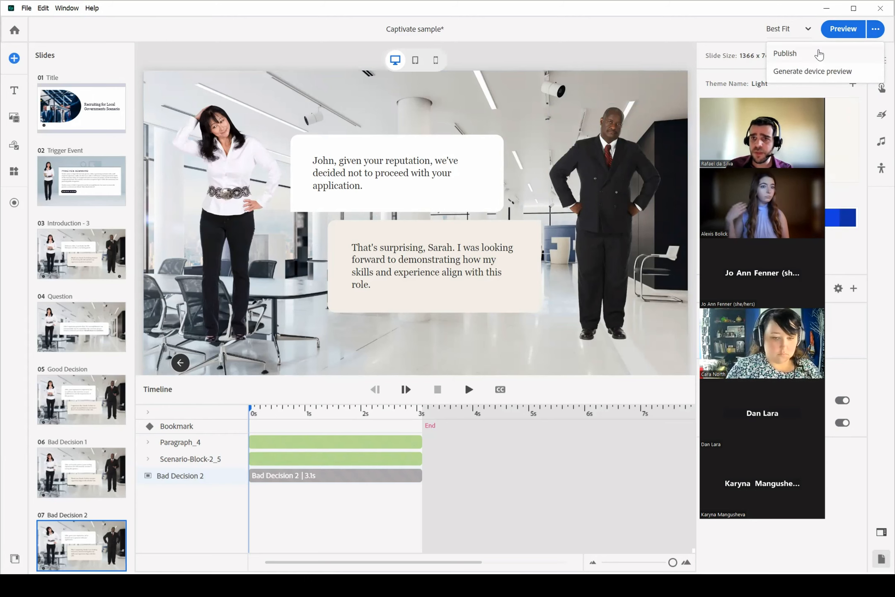
left_click(819, 54)
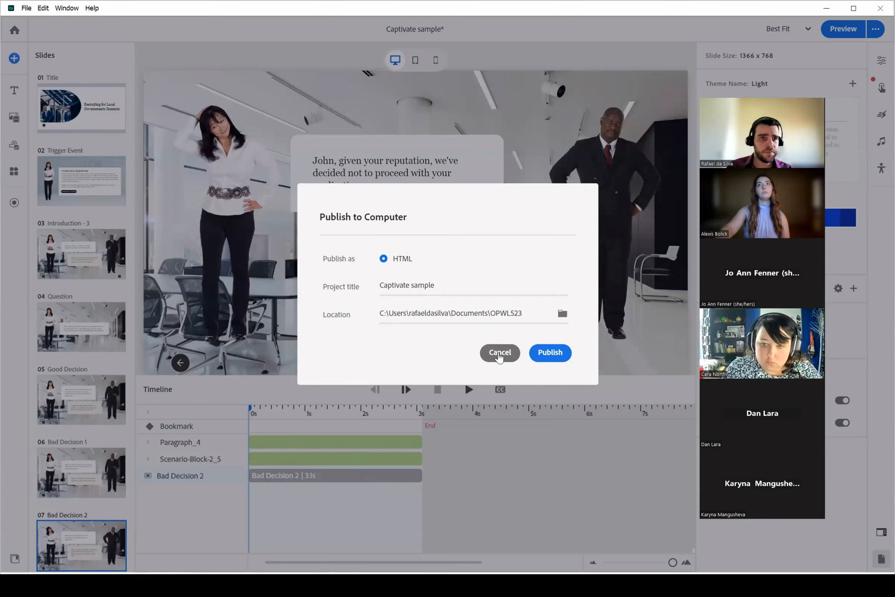
left_click(500, 353)
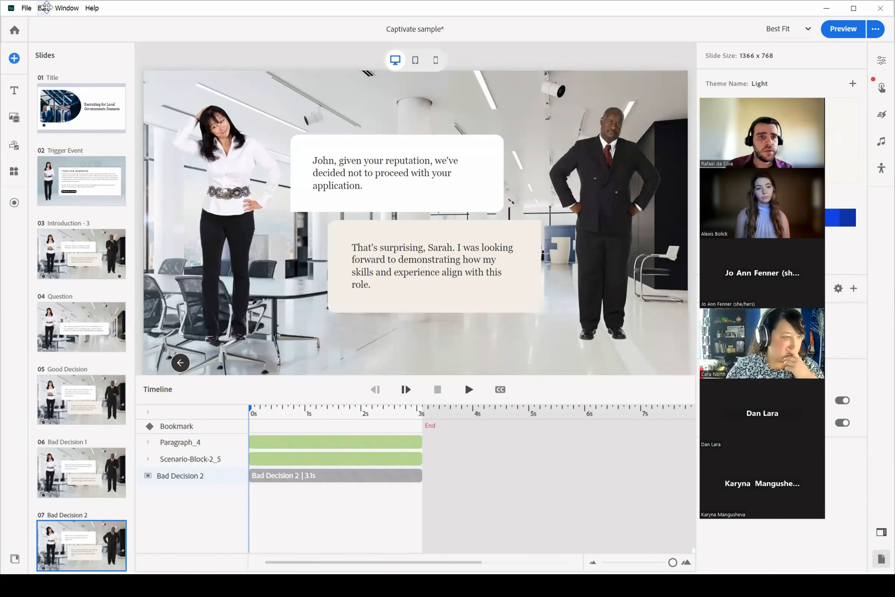
Step: Look through the quizzing preferences, including the reporting settings and the available reporting standards, and close the preferences
left_click(44, 8)
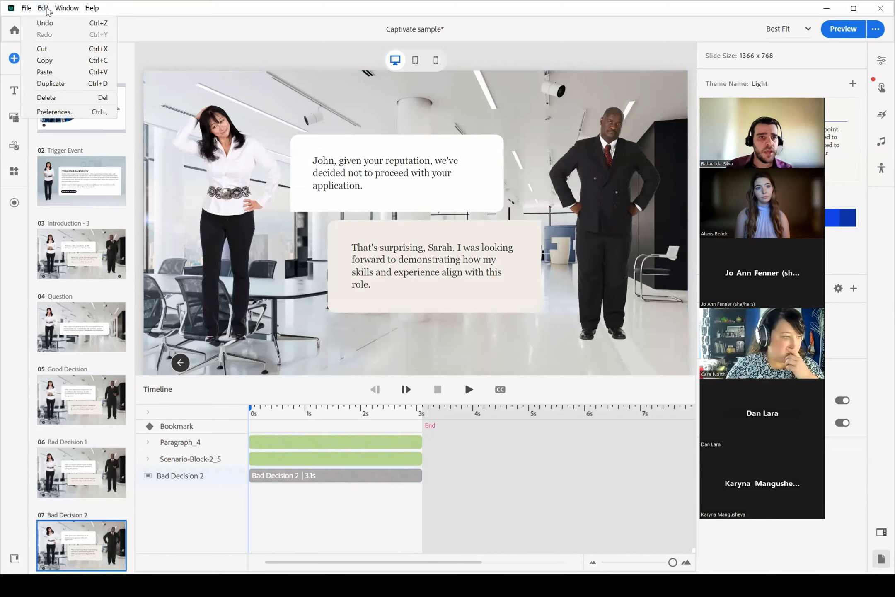
left_click(53, 110)
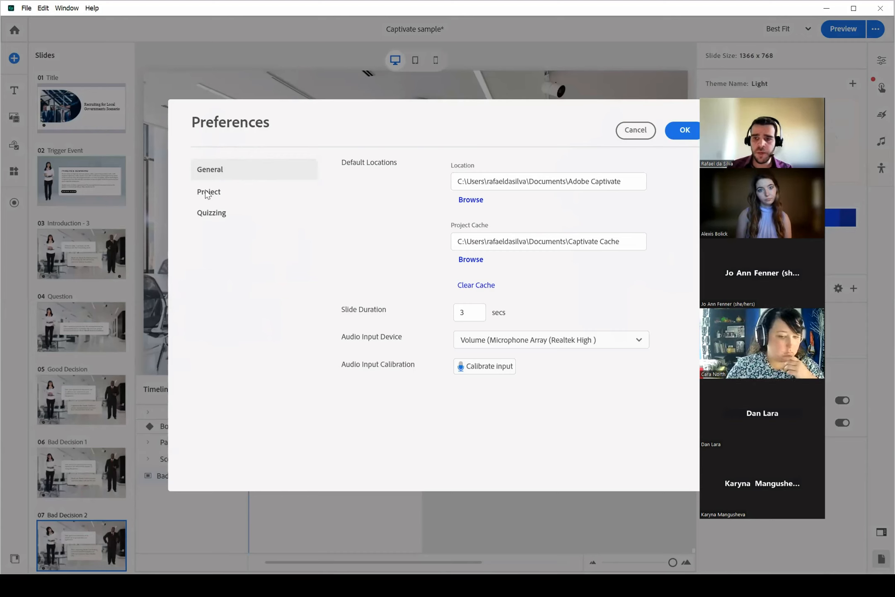
left_click(202, 213)
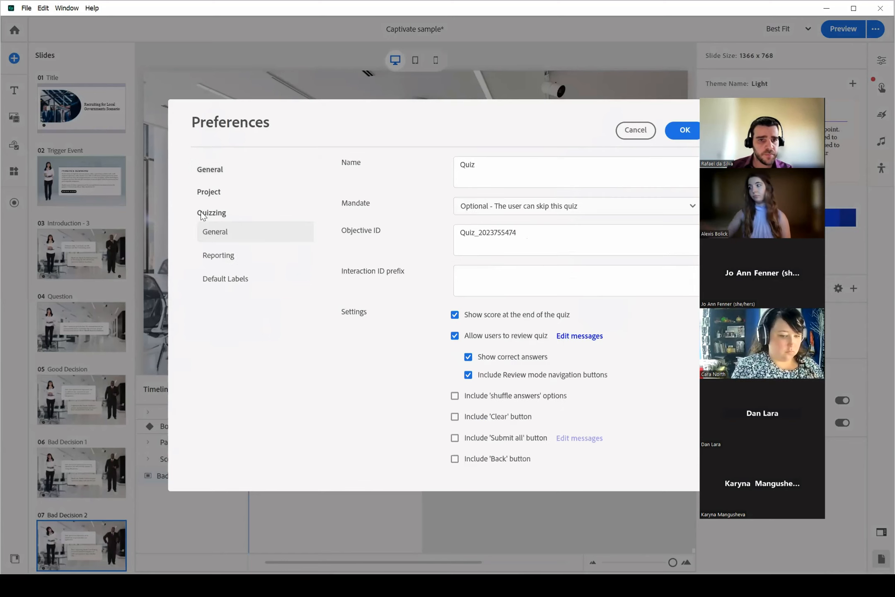
left_click(215, 256)
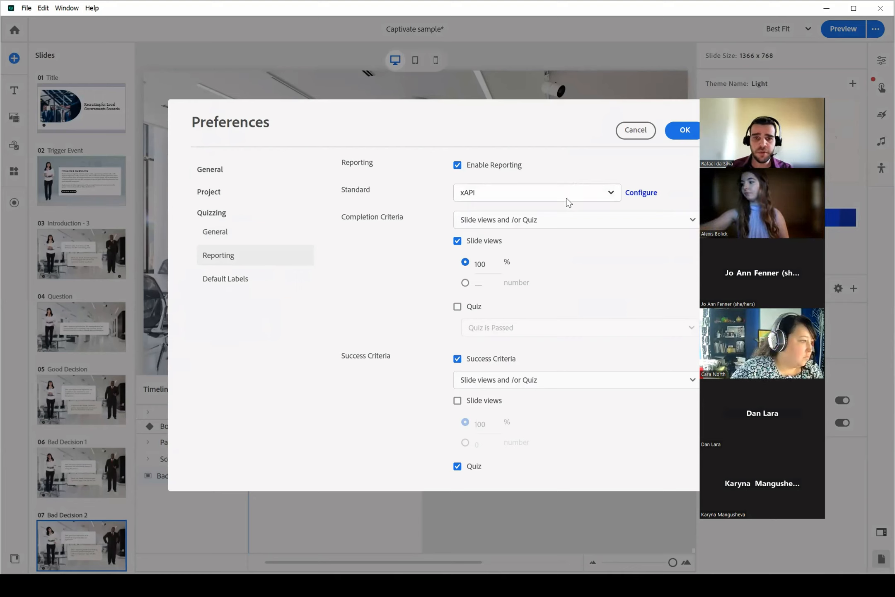
left_click(556, 190)
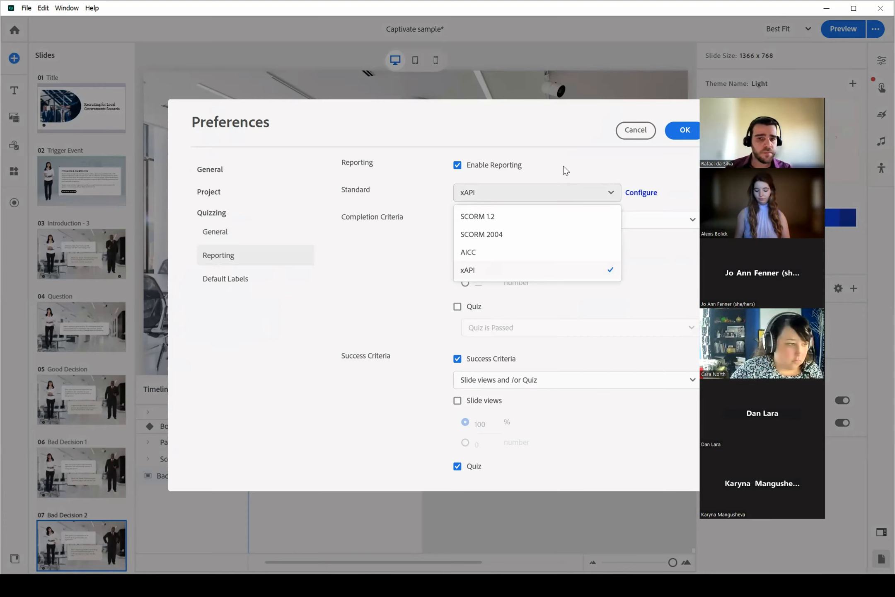
left_click(563, 166)
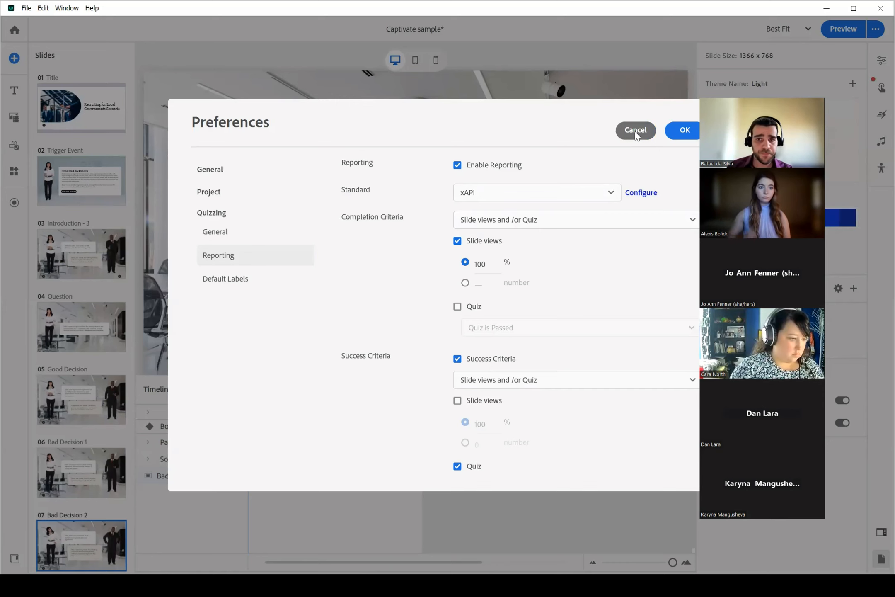
left_click(684, 131)
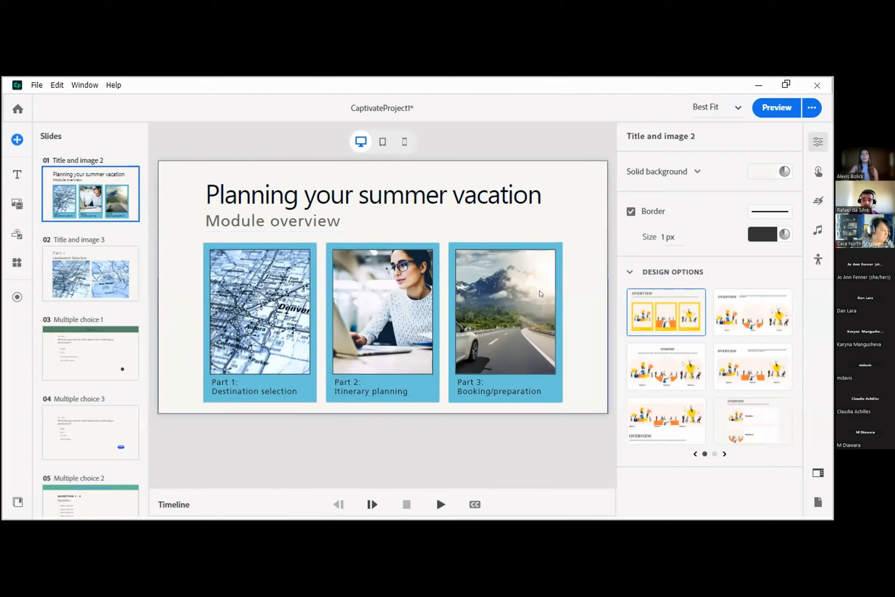
Step: Show the accessibility settings of the "Planning your summer vacation" slide and expand its slide accessibility options
left_click(816, 261)
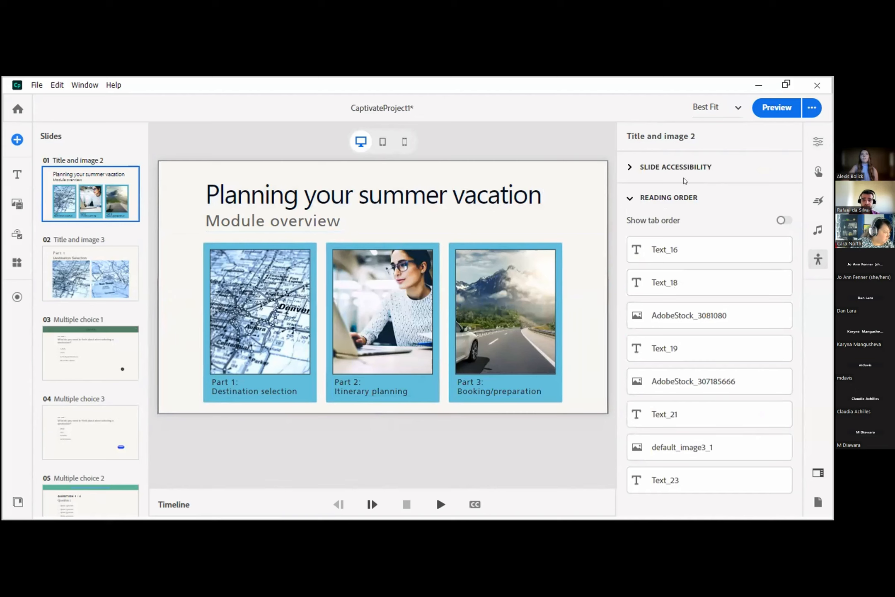
left_click(649, 167)
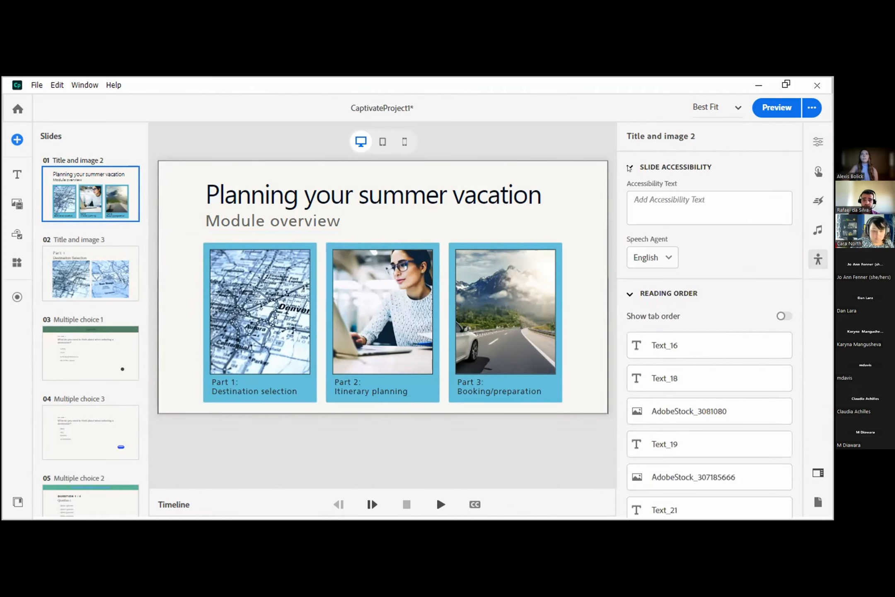
left_click(630, 167)
left_click(629, 167)
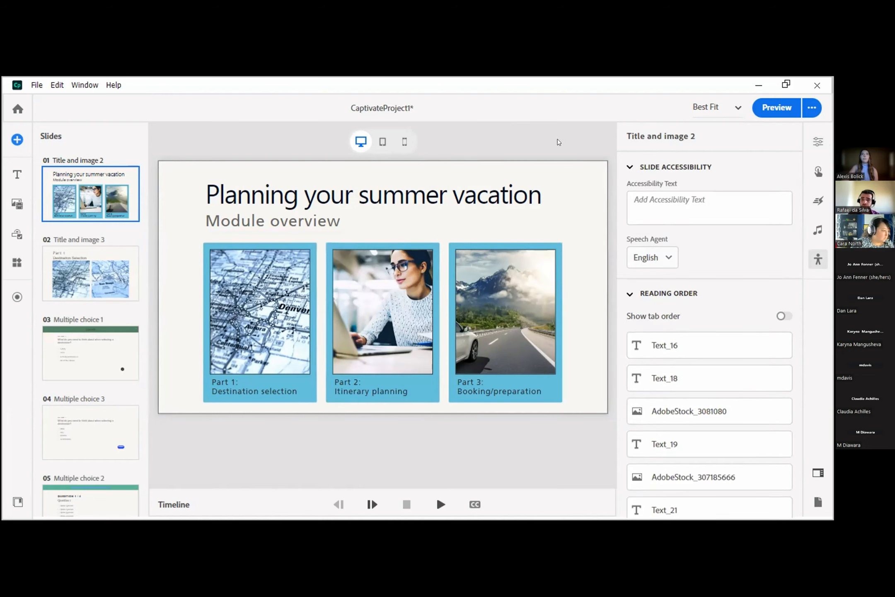
Step: Look at the slide title's reading-order options and the slide's accessibility text field, and collapse the slide accessibility options
left_click(530, 190)
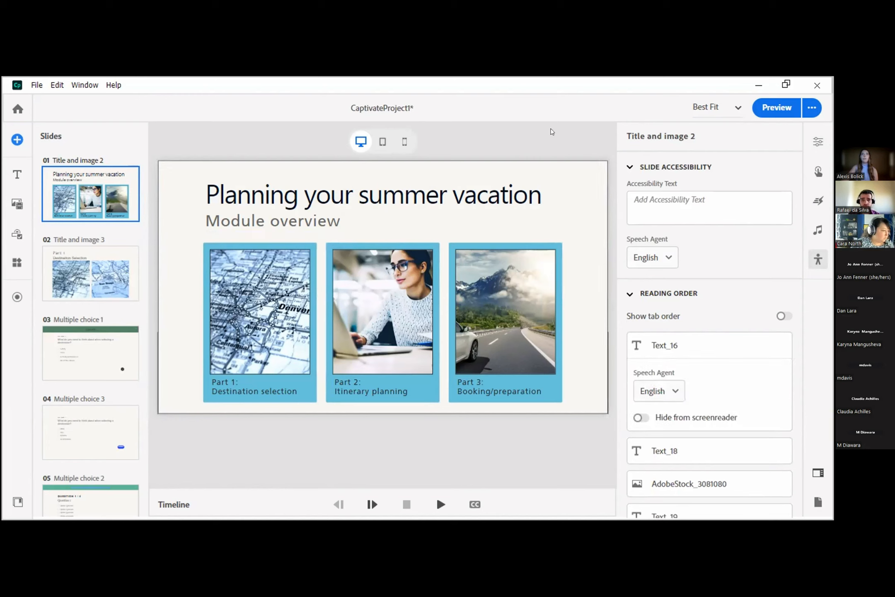
left_click(543, 143)
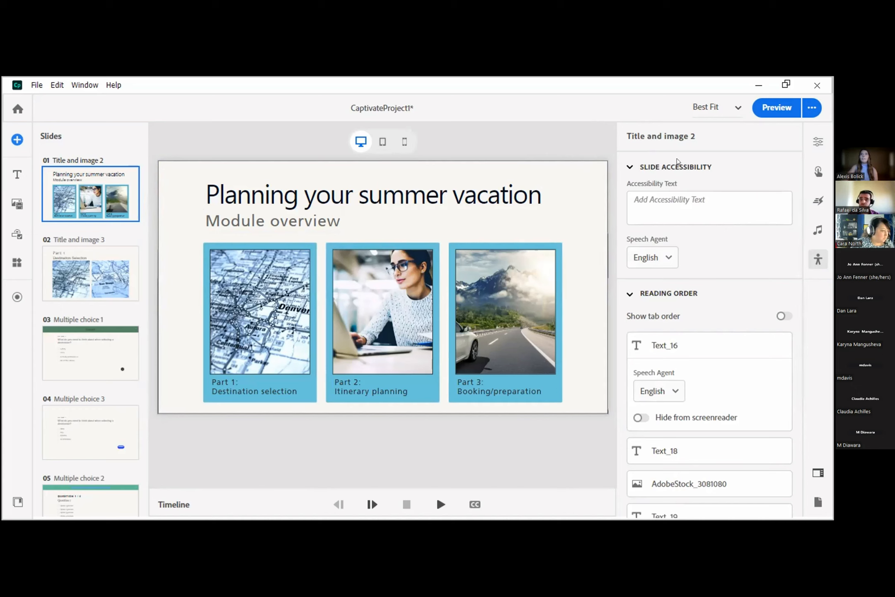
left_click(713, 192)
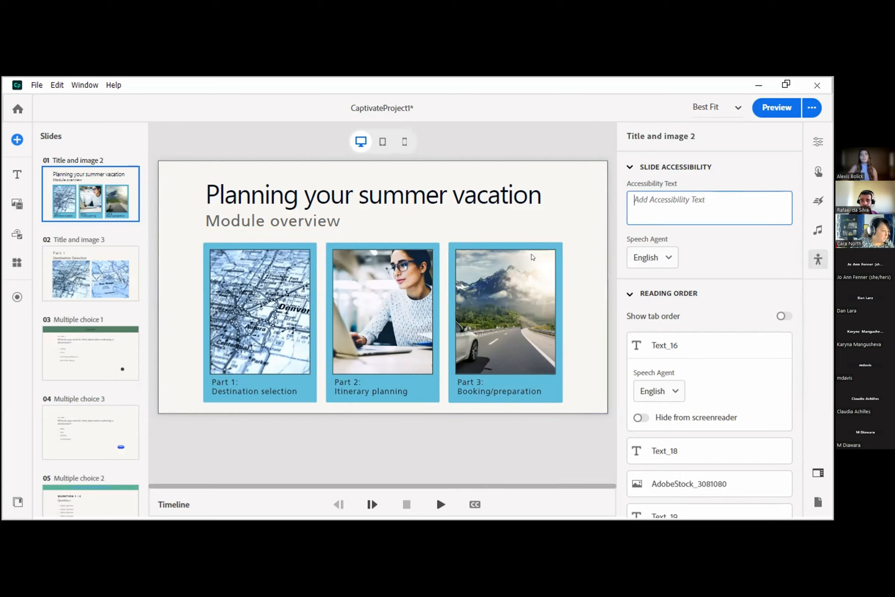
left_click(689, 207)
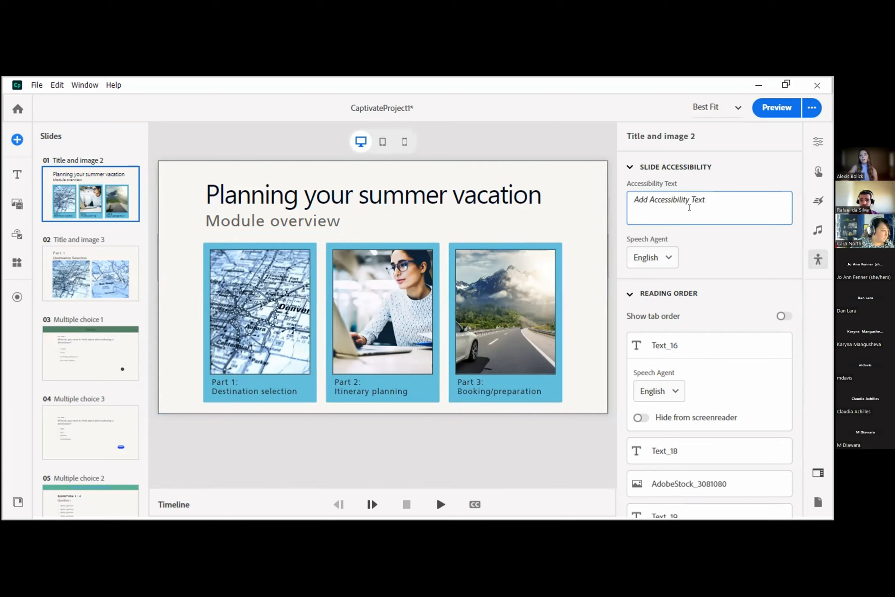
left_click(629, 167)
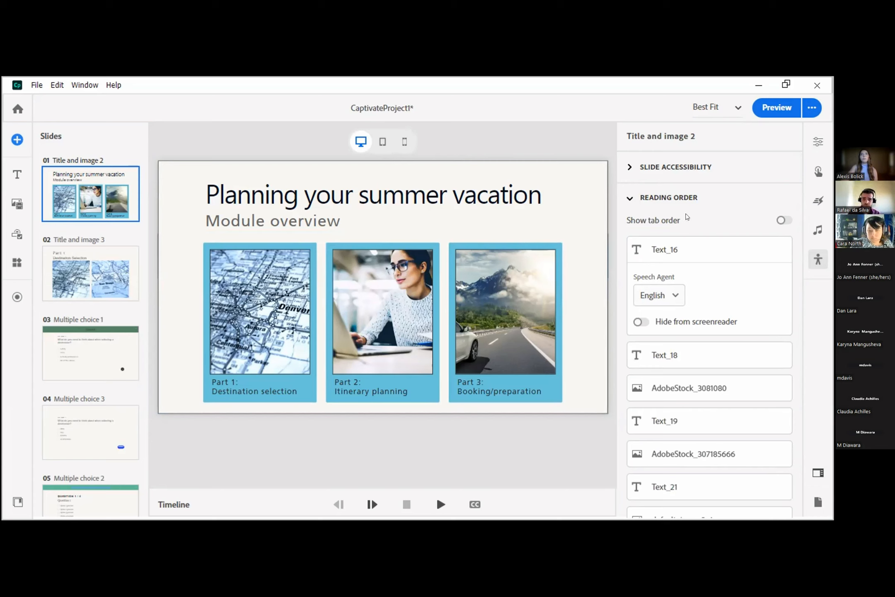
Step: Look through the slide's reading-order list and the screen reader options of the title text "Text_16"
scroll(692, 212, "down", 1)
scroll(692, 213, "up", 1)
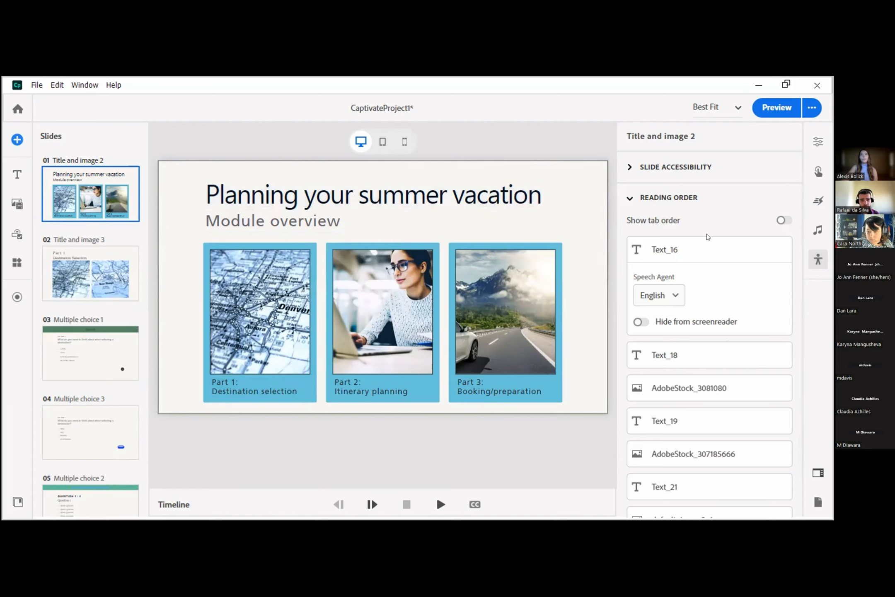
left_click(703, 249)
left_click(697, 282)
left_click(690, 250)
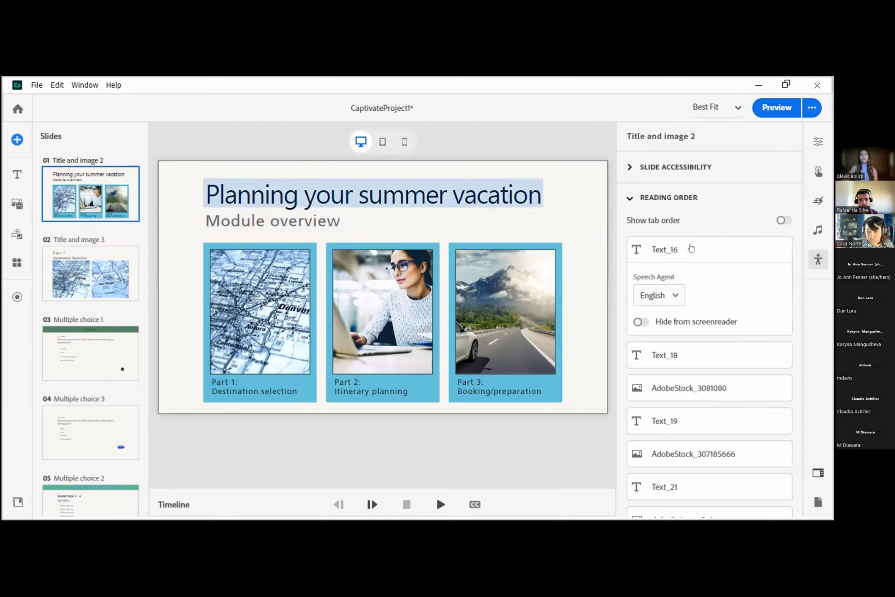
left_click(652, 248)
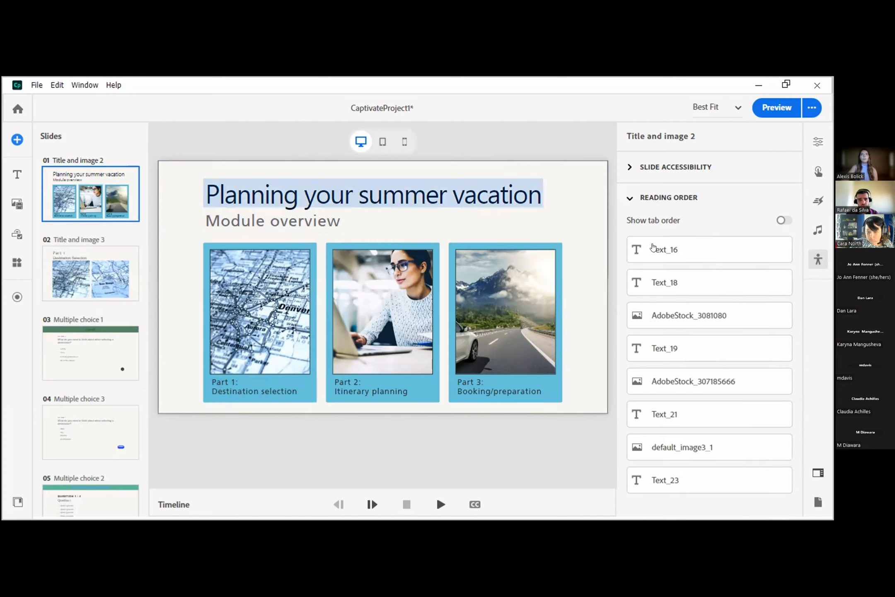
left_click(653, 250)
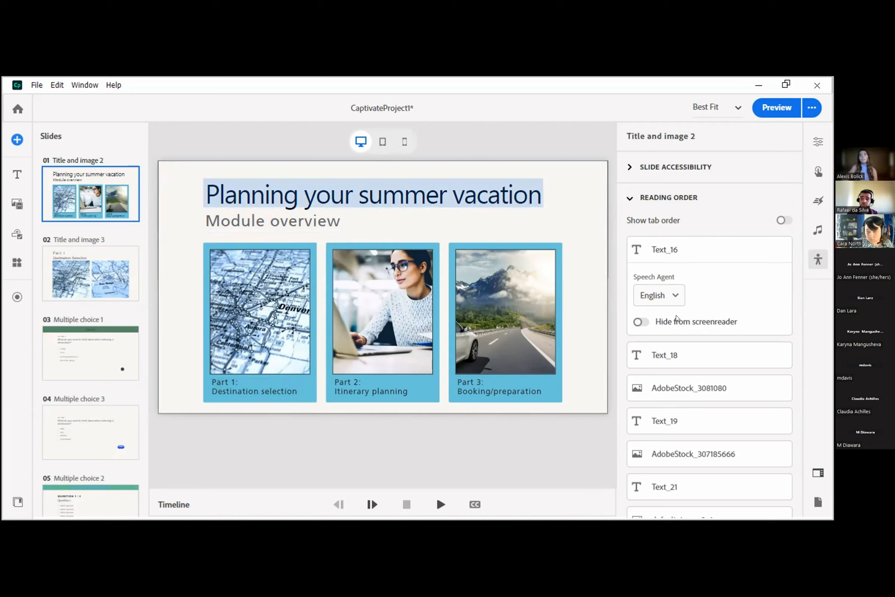
Step: Try hiding the slide title from the screen reader, turn the hiding off again, and collapse its options
left_click(638, 322)
scroll(698, 273, "down", 2)
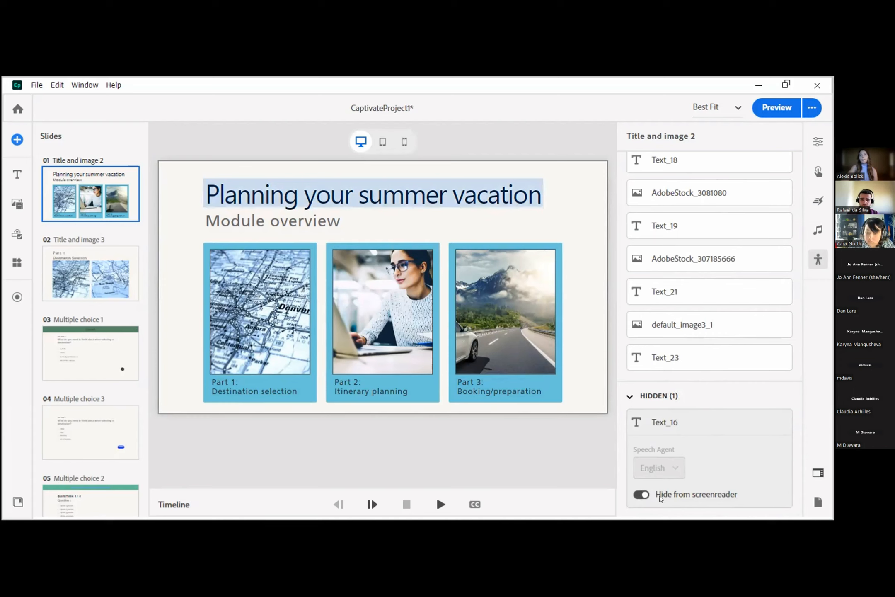
left_click(641, 494)
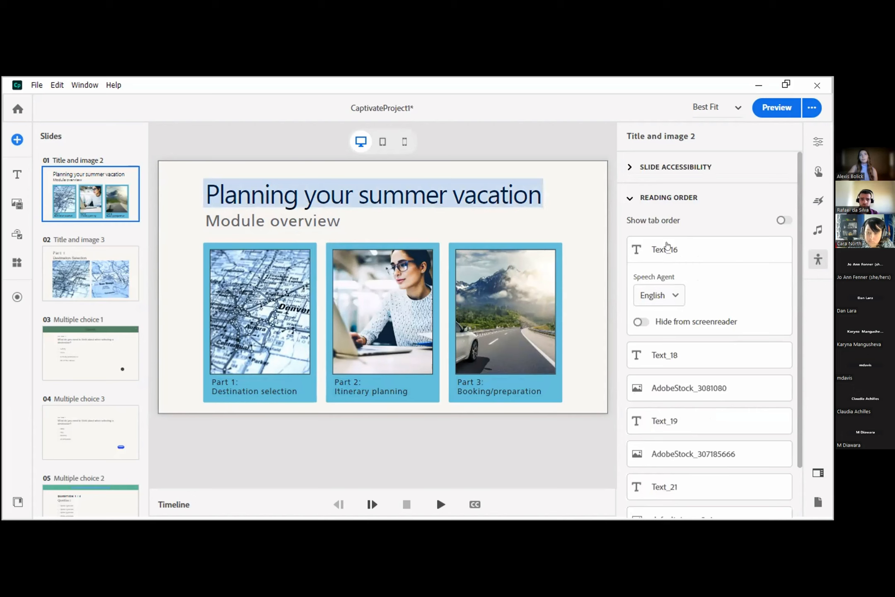
left_click(718, 249)
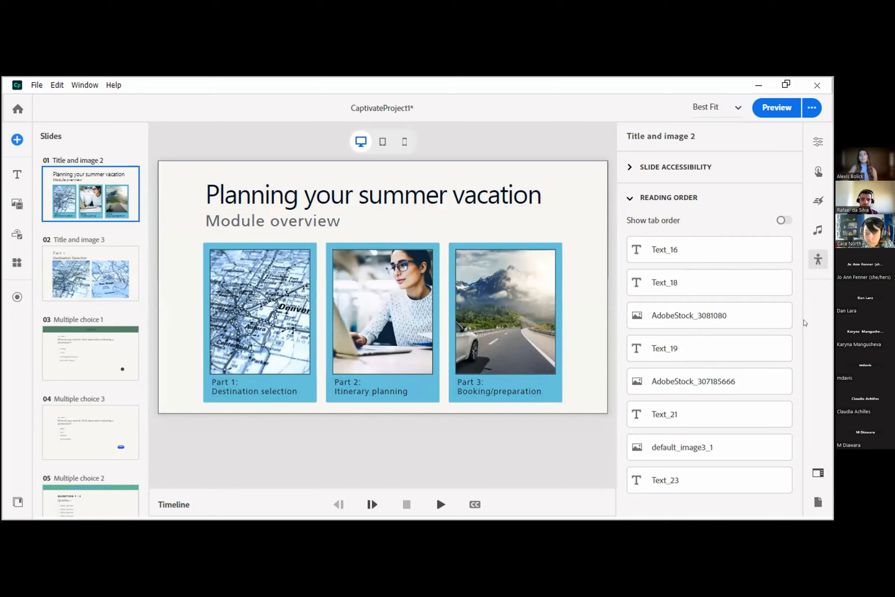
Step: Clear the accessibility text of the Denver map image "AdobeStock_3081080" in the reading order and collapse its options
left_click(731, 316)
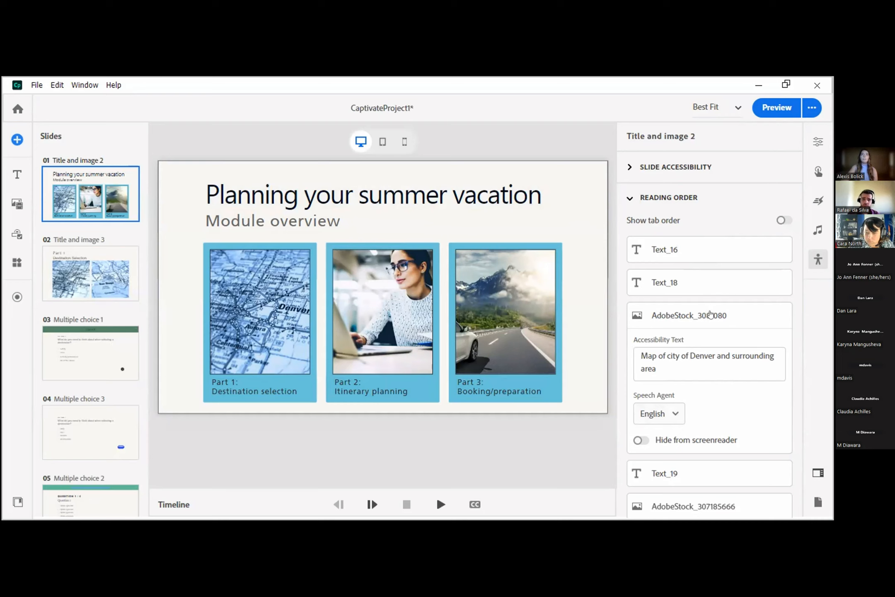
left_click_drag(662, 363, 619, 347)
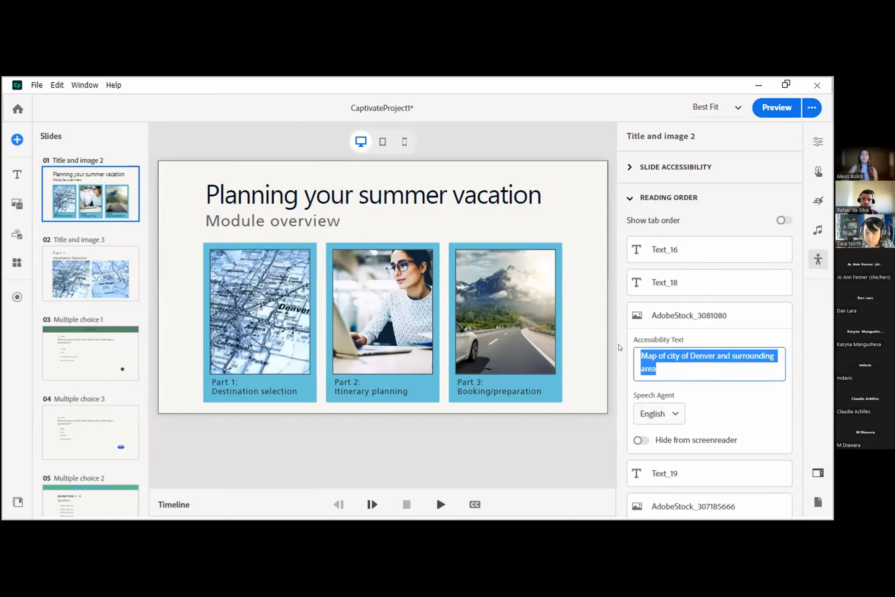
key("BackSpace")
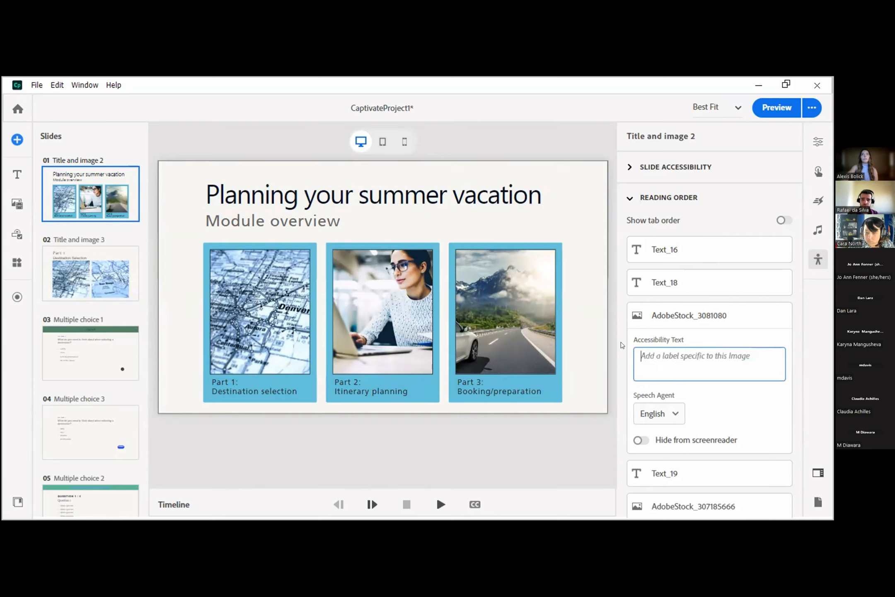
left_click(680, 316)
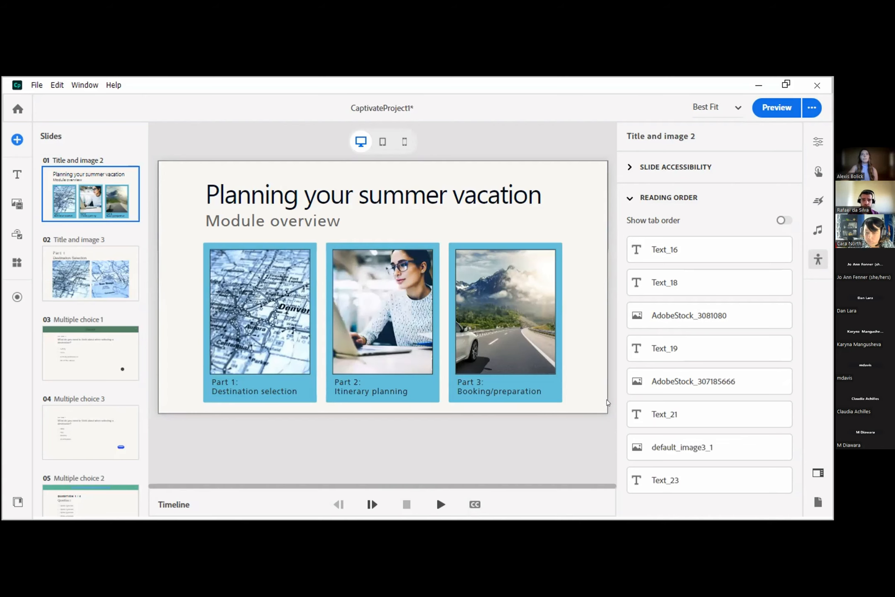
Step: Set the accessibility text of the image "AdobeStock_307185666" to "text here" and collapse its options
left_click(670, 384)
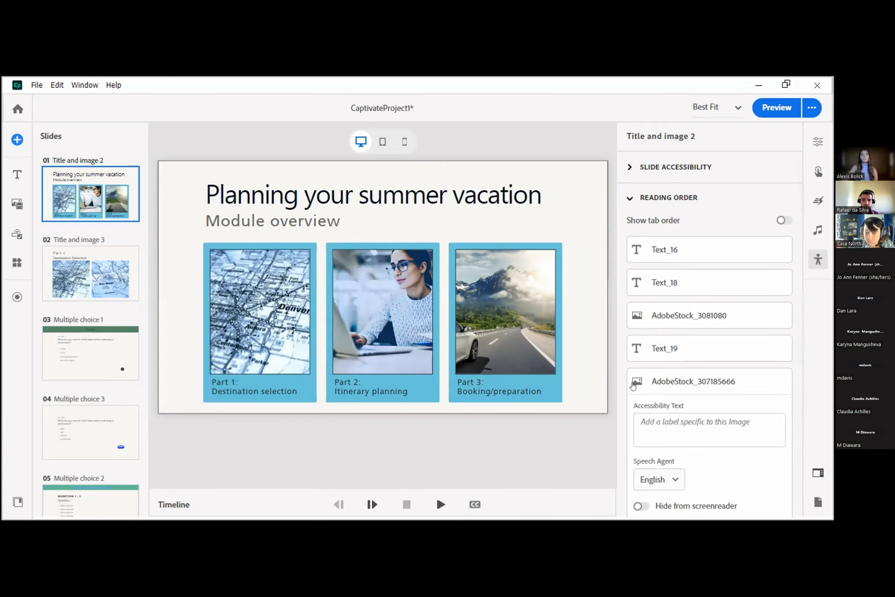
left_click(687, 383)
left_click(689, 386)
left_click(708, 416)
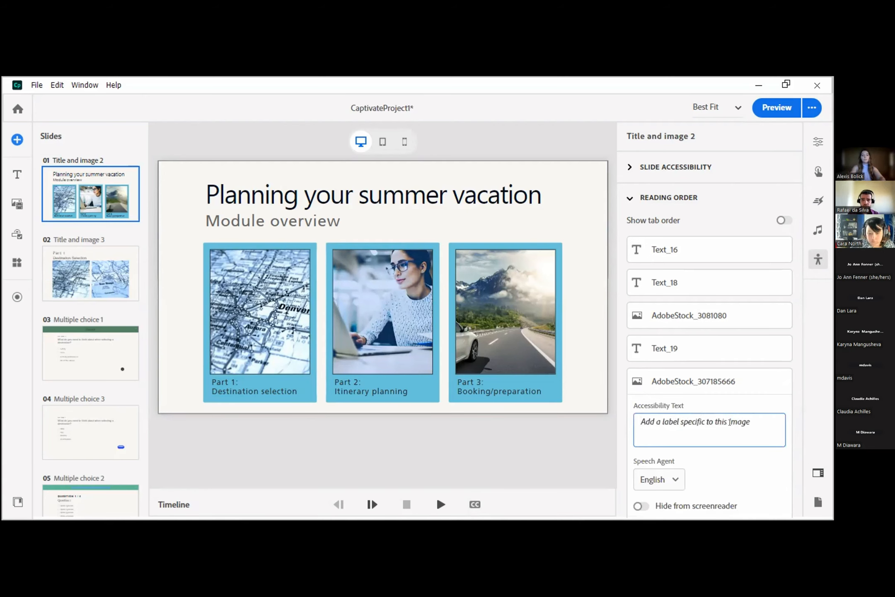
type("text here")
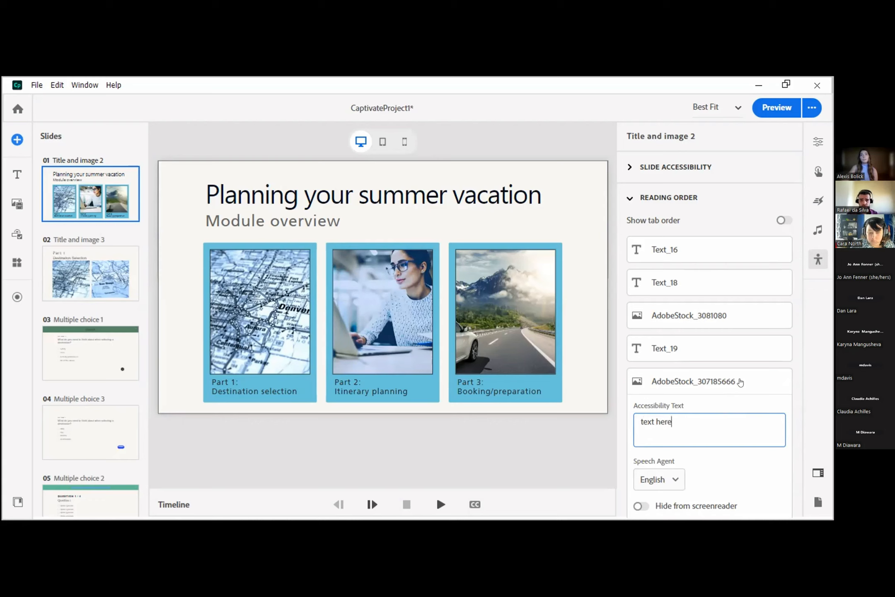
scroll(740, 381, "down", 2)
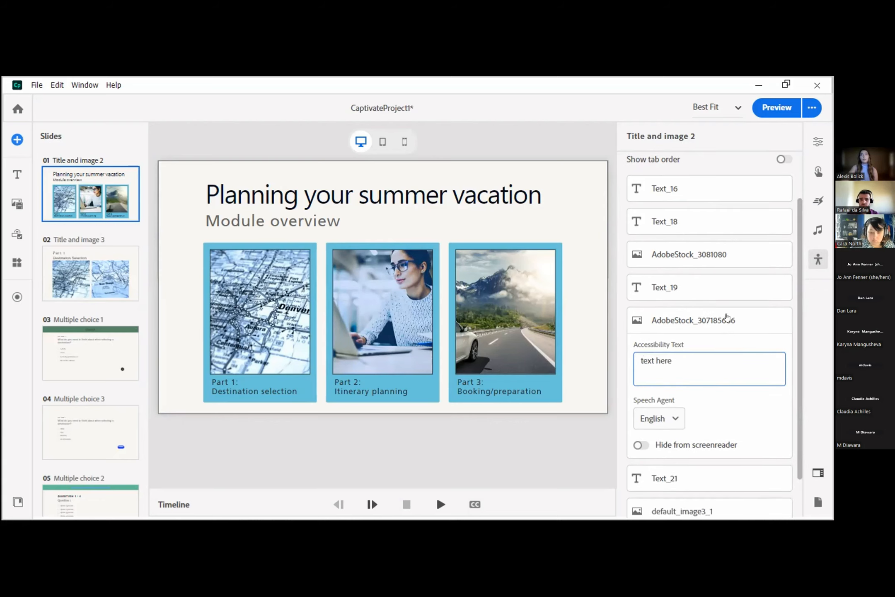
left_click(726, 317)
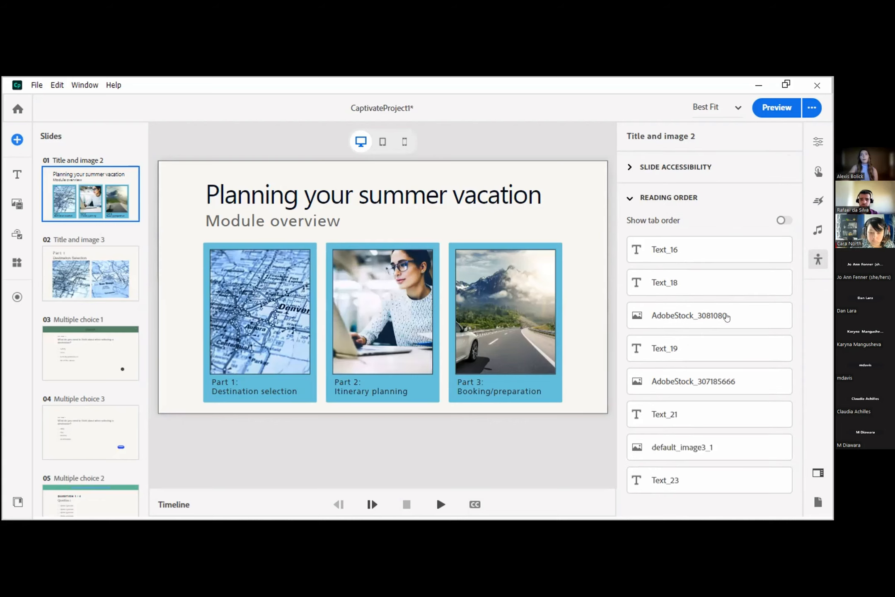
left_click(720, 378)
left_click(720, 377)
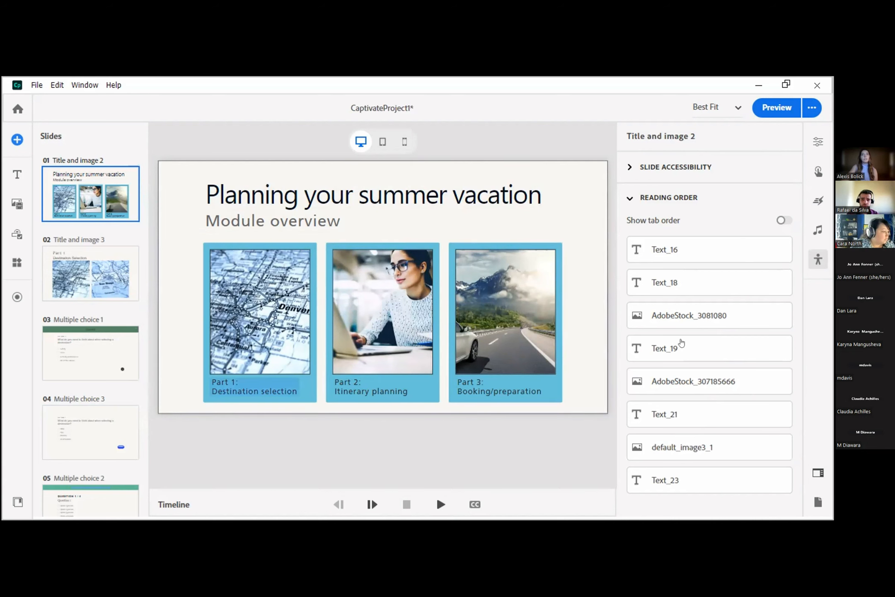
Step: Import Captivate.wav from the Downloads folder as the slide audio of the "Part 1 Destination Selection" slide
left_click(118, 282)
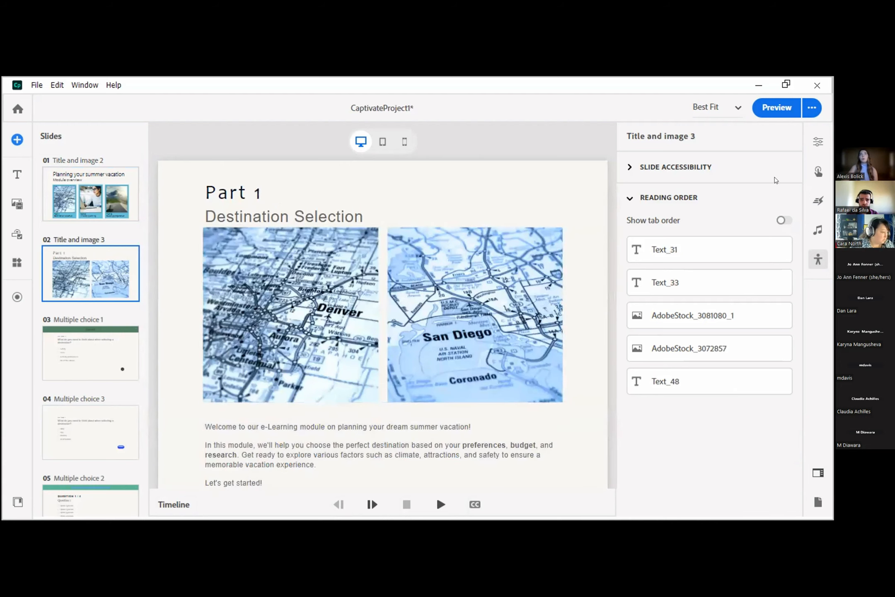
left_click(816, 233)
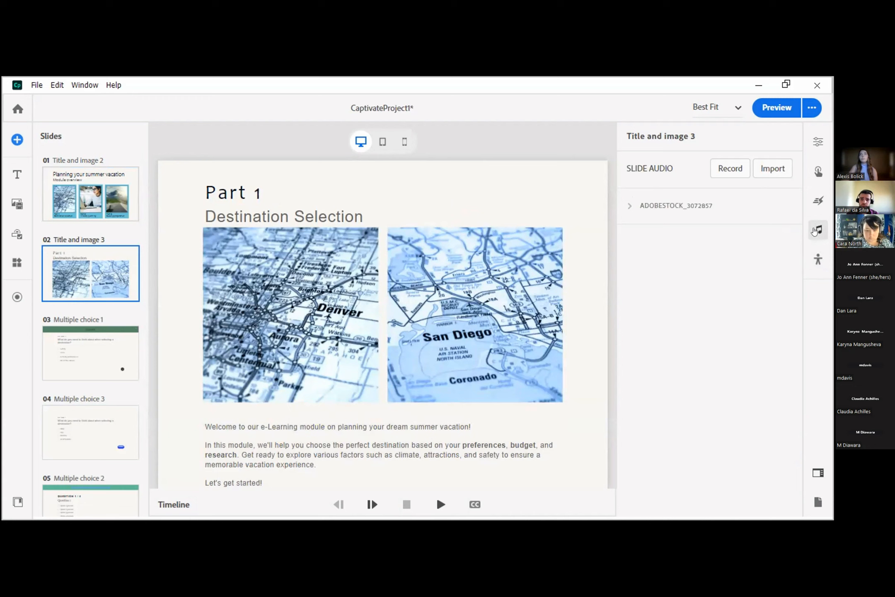
left_click(772, 170)
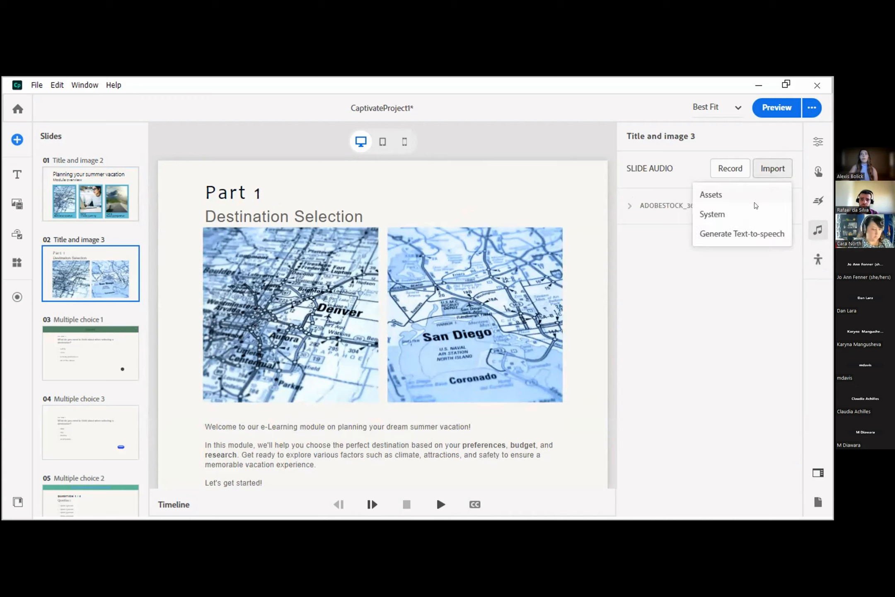
left_click(718, 211)
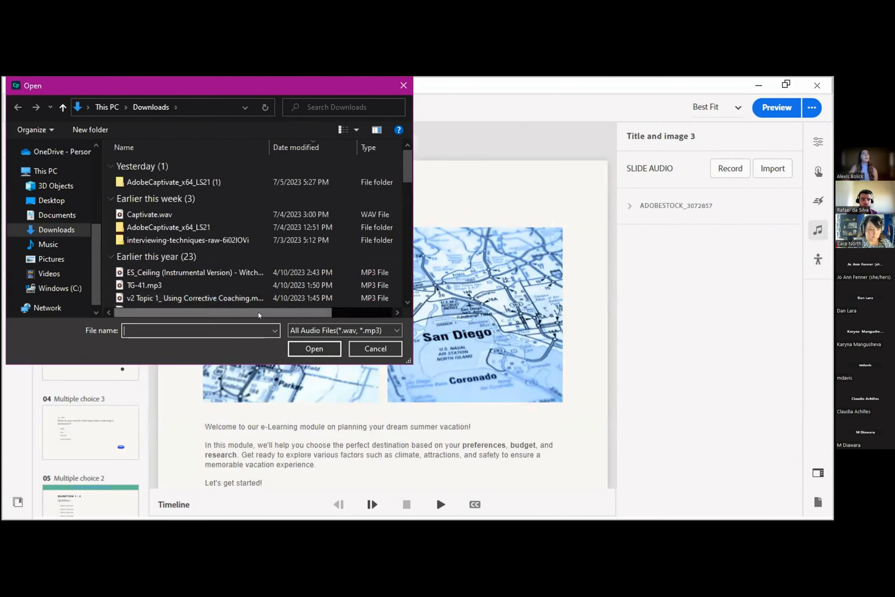
left_click(149, 214)
left_click(314, 348)
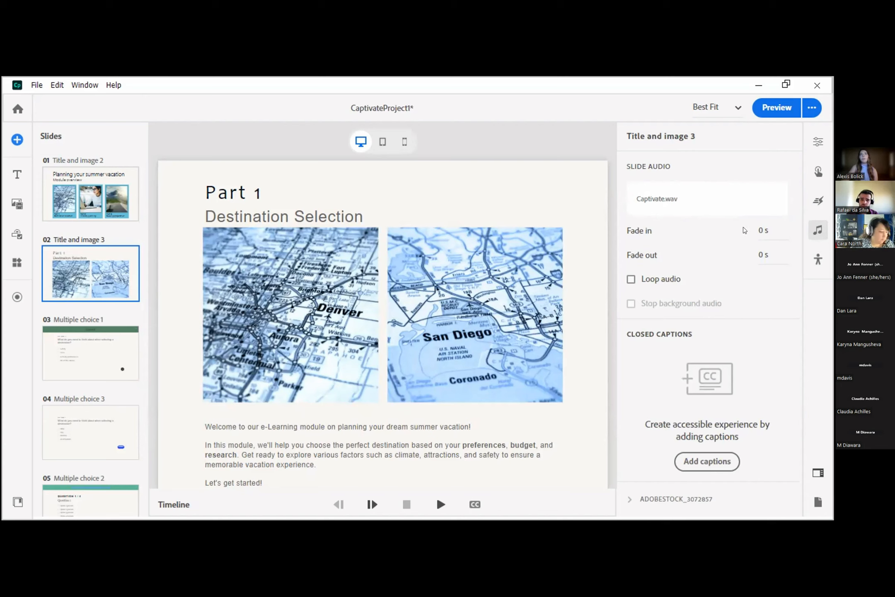
Step: Look at the fade-in and fade-out duration settings of the imported slide audio
left_click(760, 230)
left_click(760, 252)
left_click(760, 231)
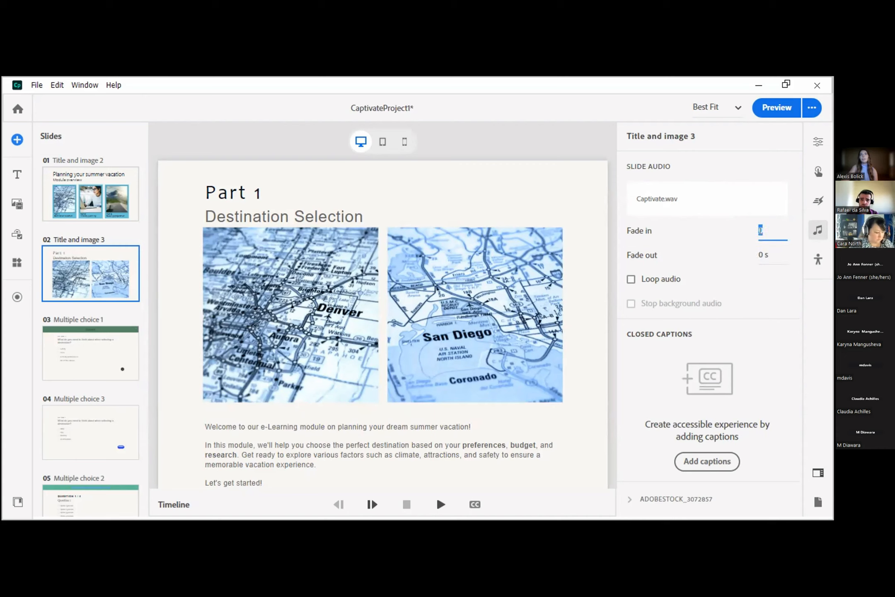
left_click(744, 245)
left_click(757, 247)
left_click(746, 267)
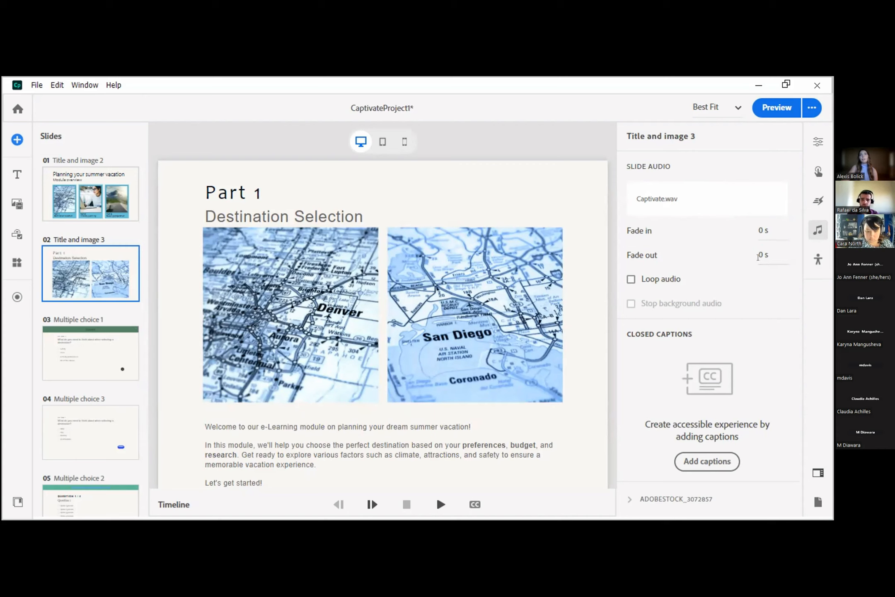
left_click(758, 256)
left_click(747, 257)
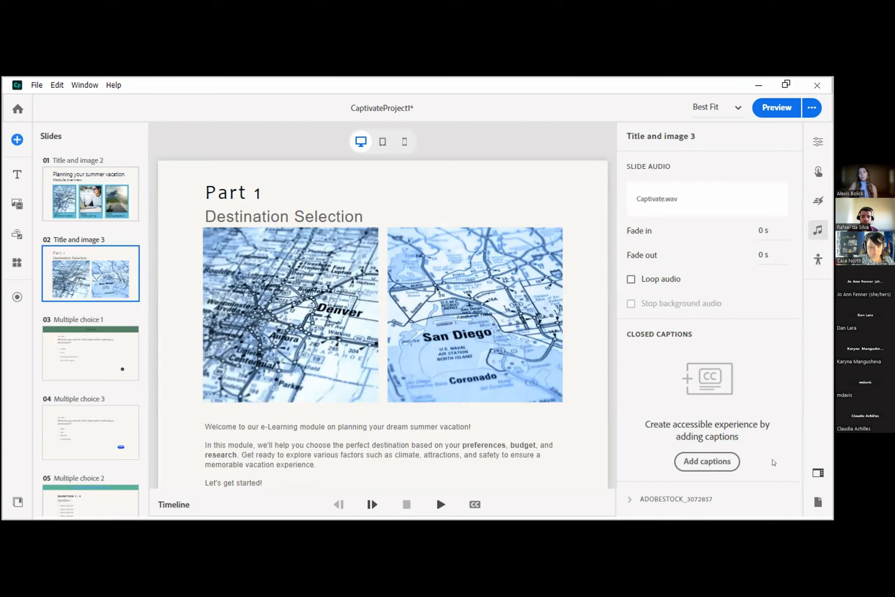
Step: Add a closed caption at 0.00 sec of the slide audio reading "Welcome to our e-LEarning module...."
left_click(715, 460)
left_click(708, 461)
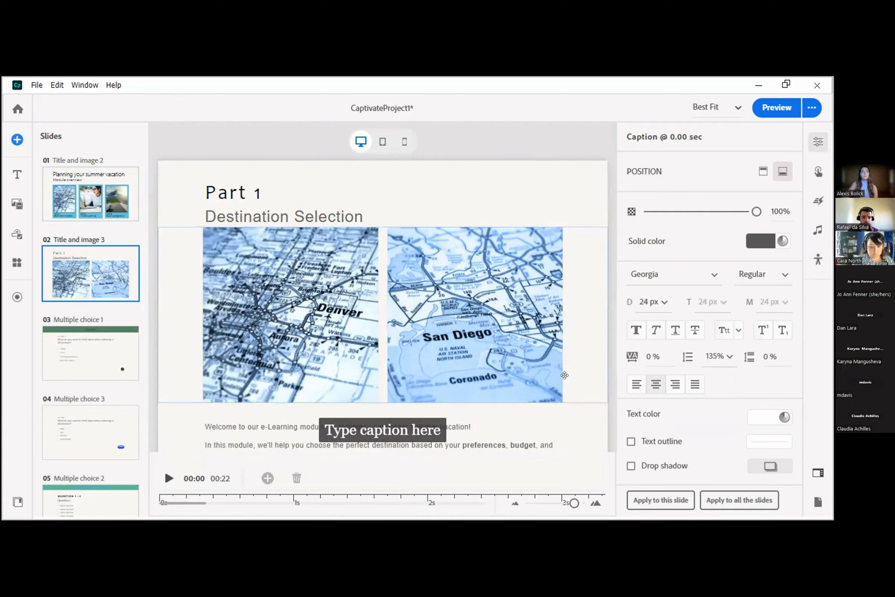
scroll(562, 373, "down", 2)
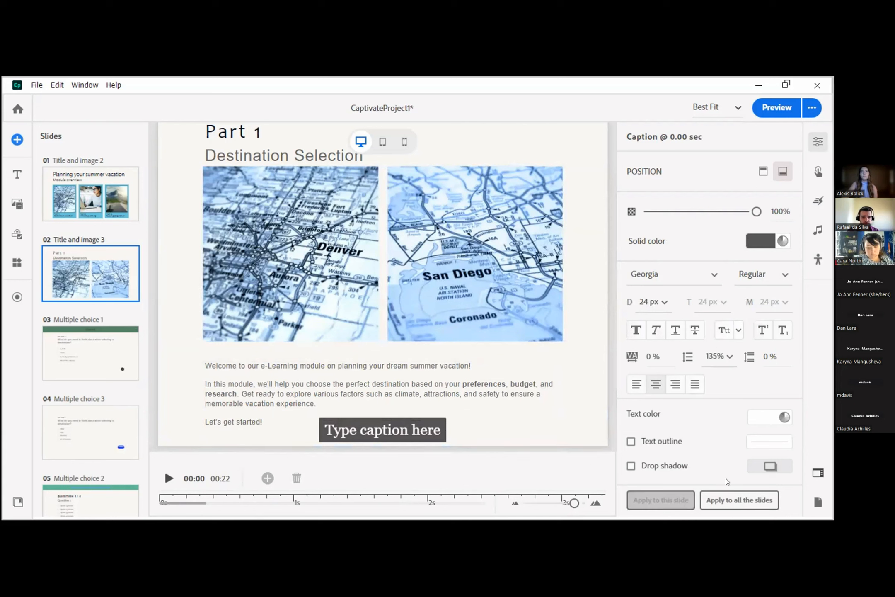
double_click(416, 431)
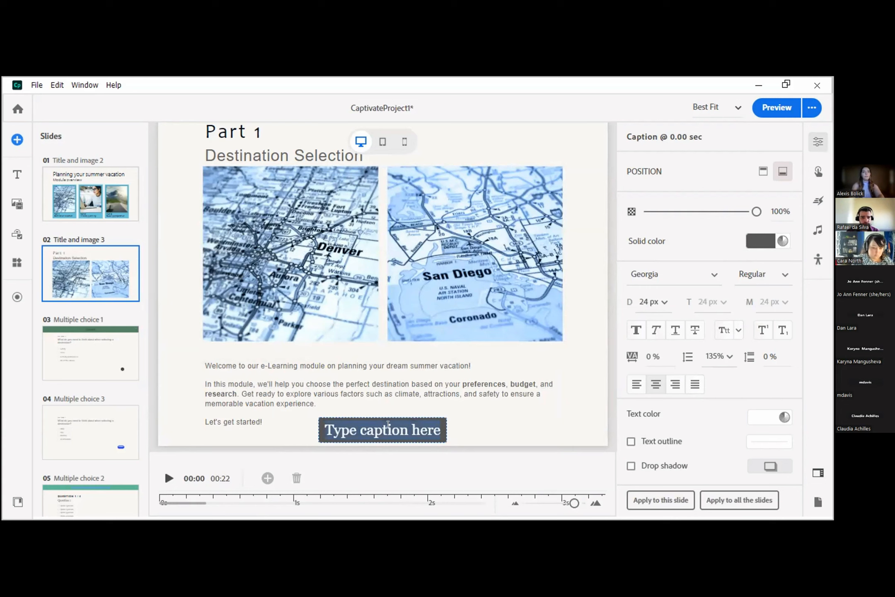
type("Welc")
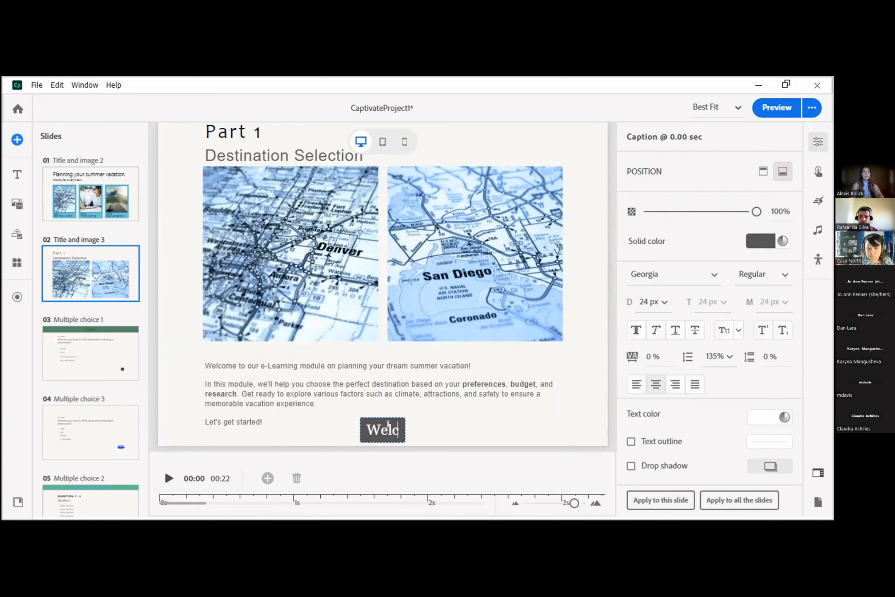
type("ome to our e-")
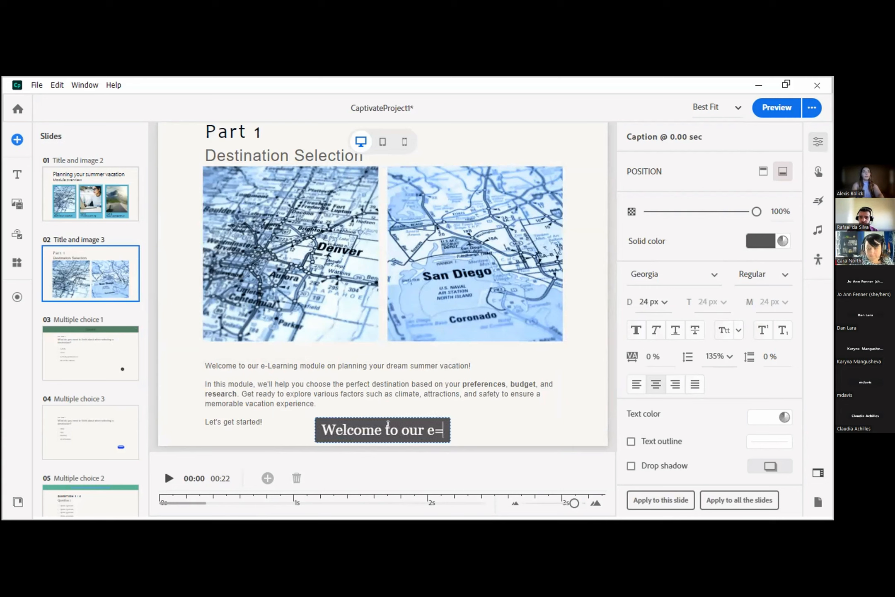
type("LEarning module....")
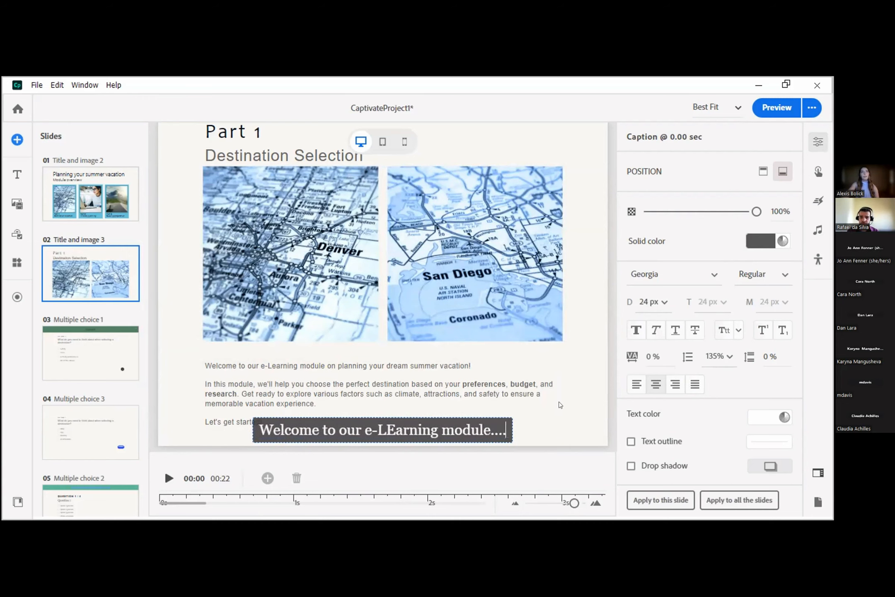
left_click(443, 411)
Step: Show the audio settings of the whole "Part 1 Destination Selection" slide, including its closed captions
left_click(816, 232)
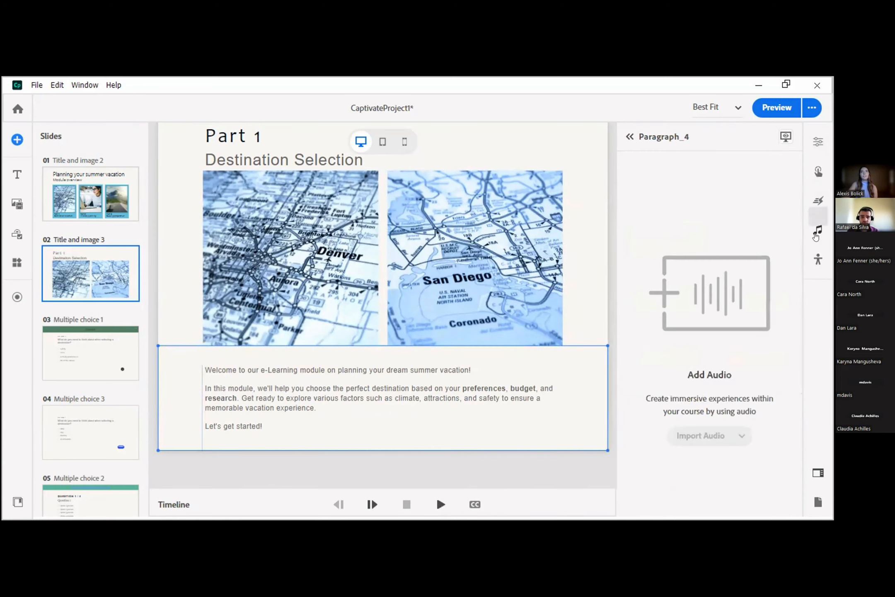
left_click(550, 139)
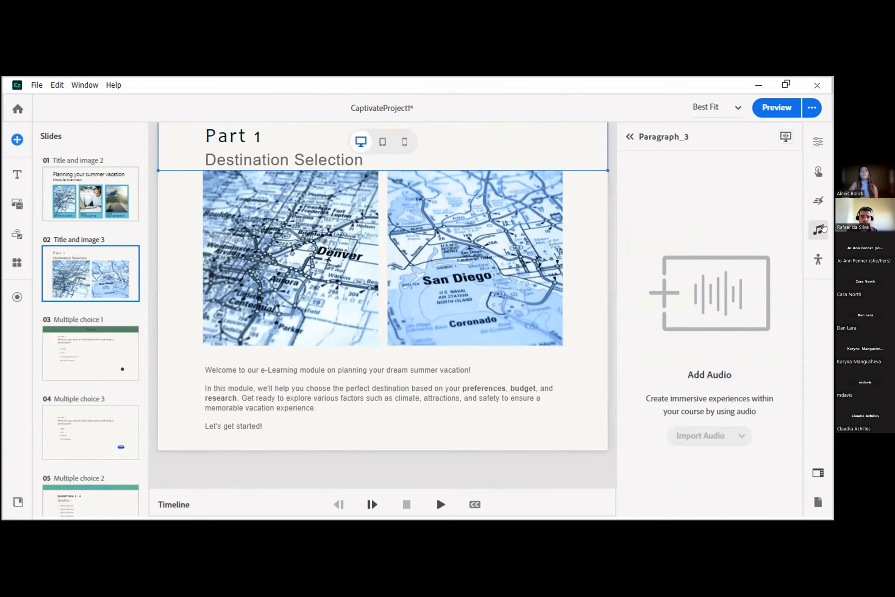
scroll(588, 199, "up", 2)
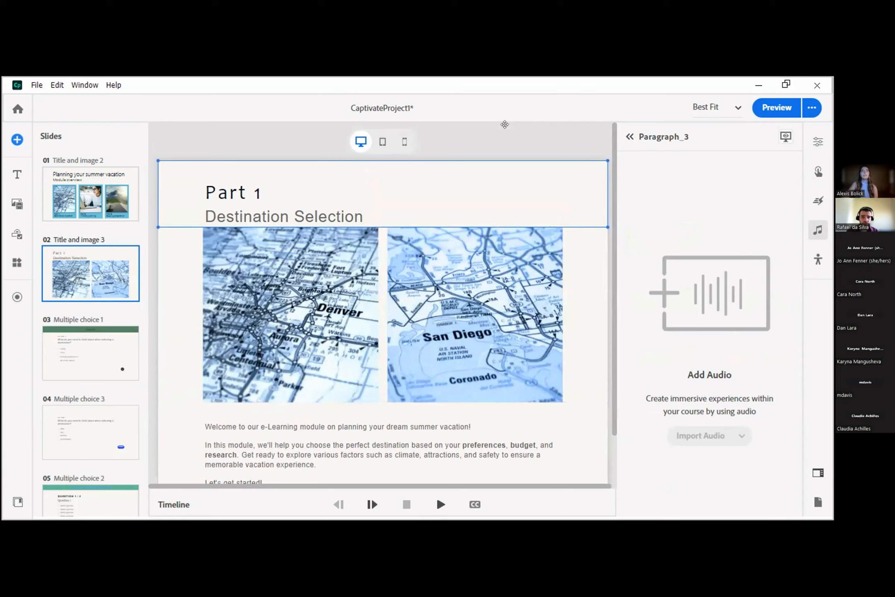
left_click(510, 143)
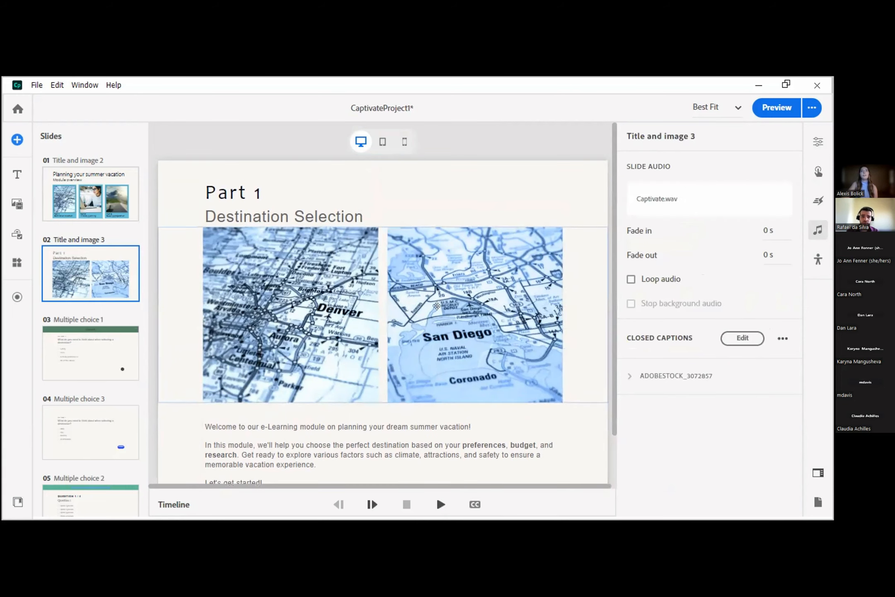
Step: Open the slide's closed captions for editing and examine how the caption sits over the slide's body text
scroll(355, 325, "down", 2)
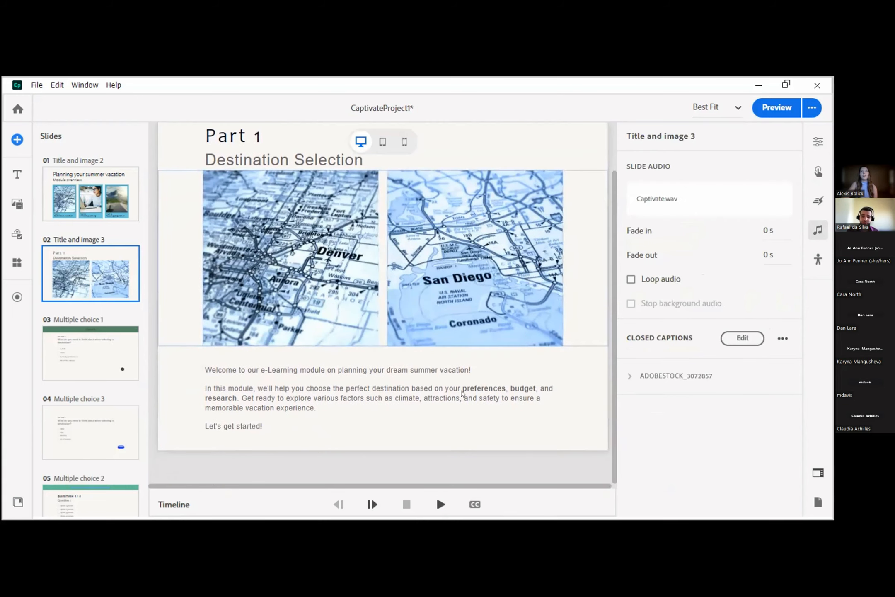
scroll(533, 133, "up", 2)
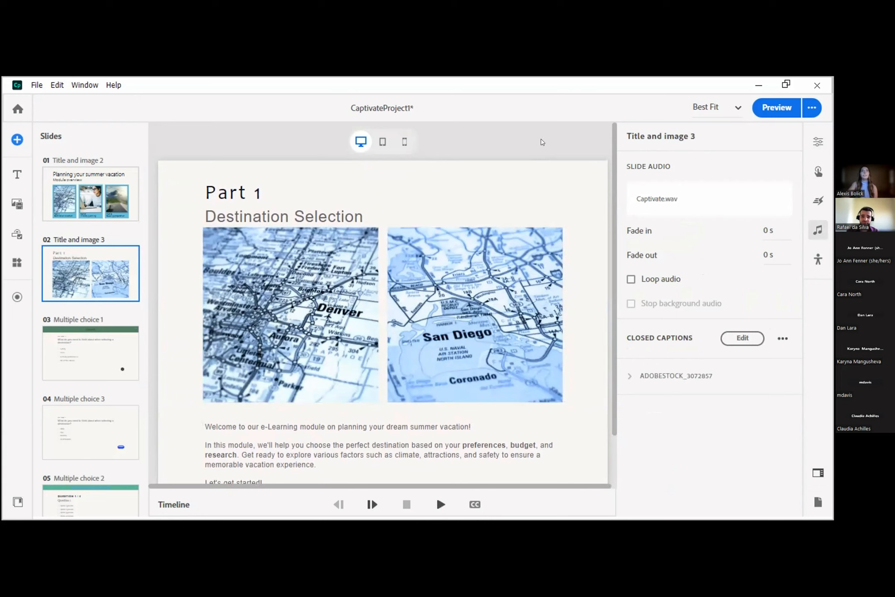
left_click(736, 342)
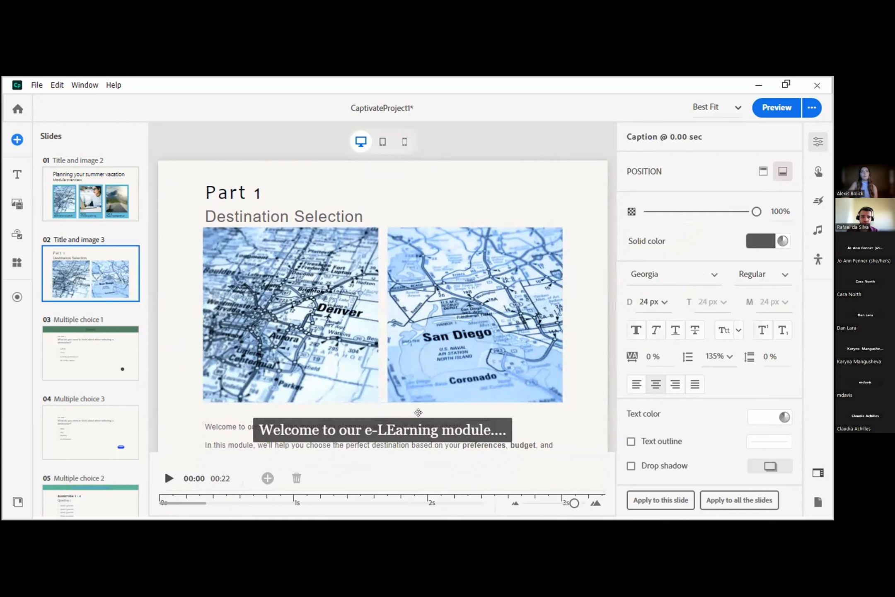
scroll(474, 394, "down", 2)
left_click(419, 426)
left_click(457, 422)
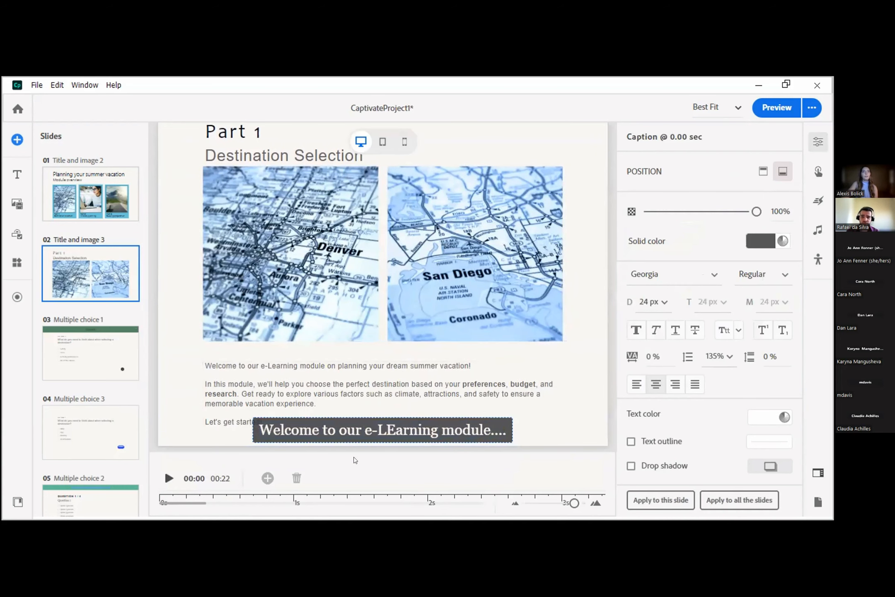
left_click(395, 458)
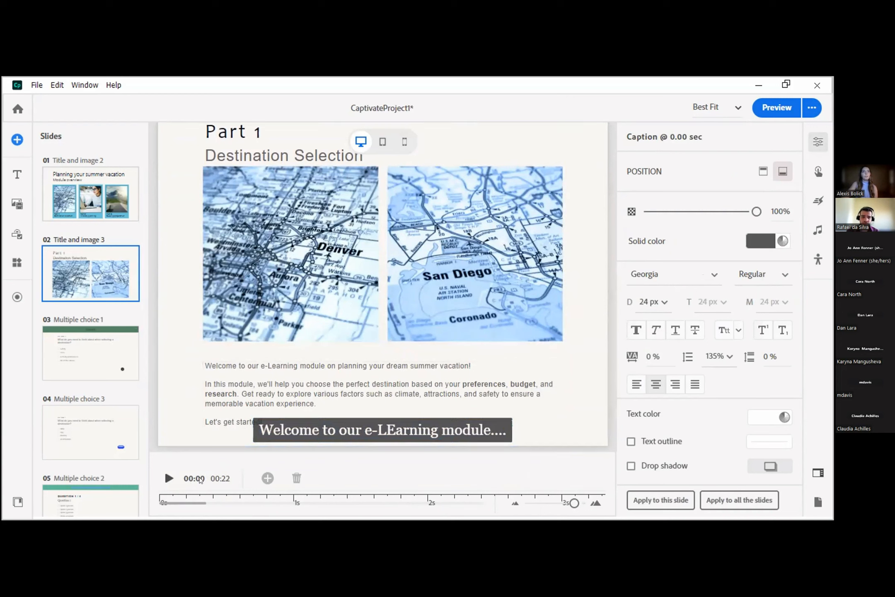
Step: Play the slide audio briefly and add another closed caption at 1.73 sec
left_click(166, 478)
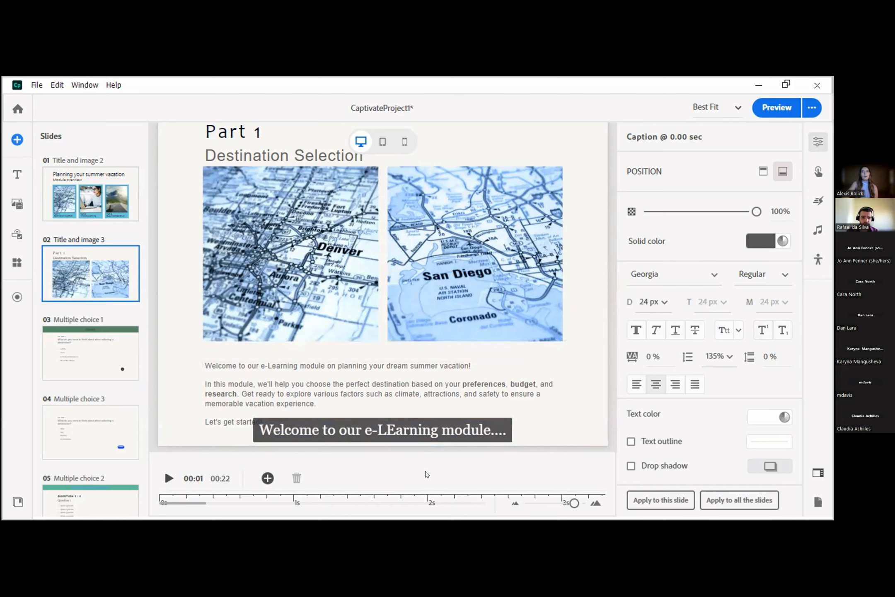
left_click(267, 479)
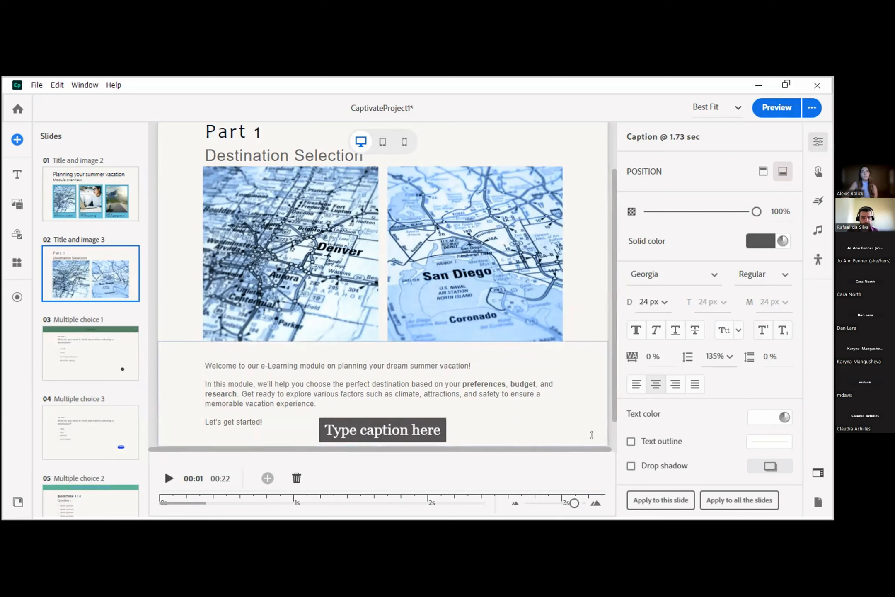
scroll(590, 431, "down", 1)
scroll(584, 414, "up", 2)
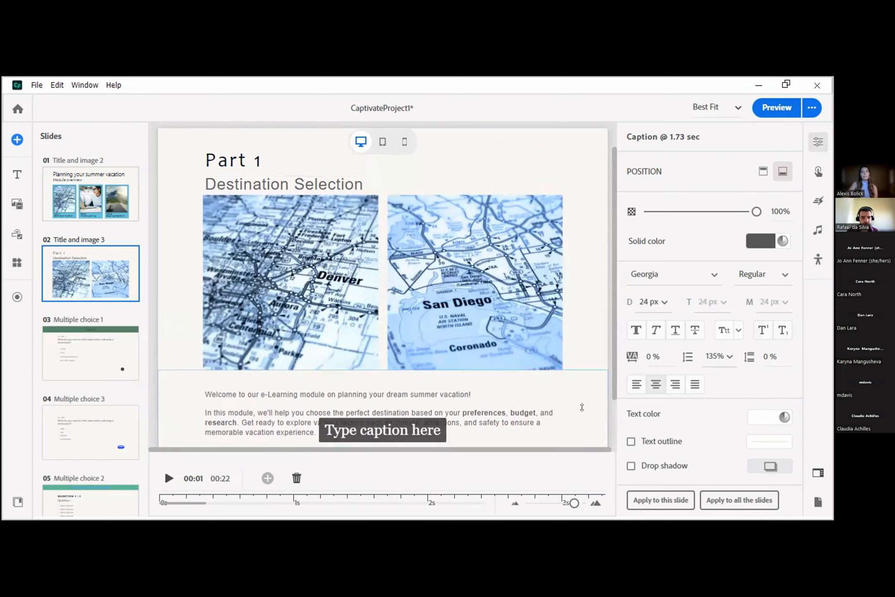
scroll(582, 407, "down", 2)
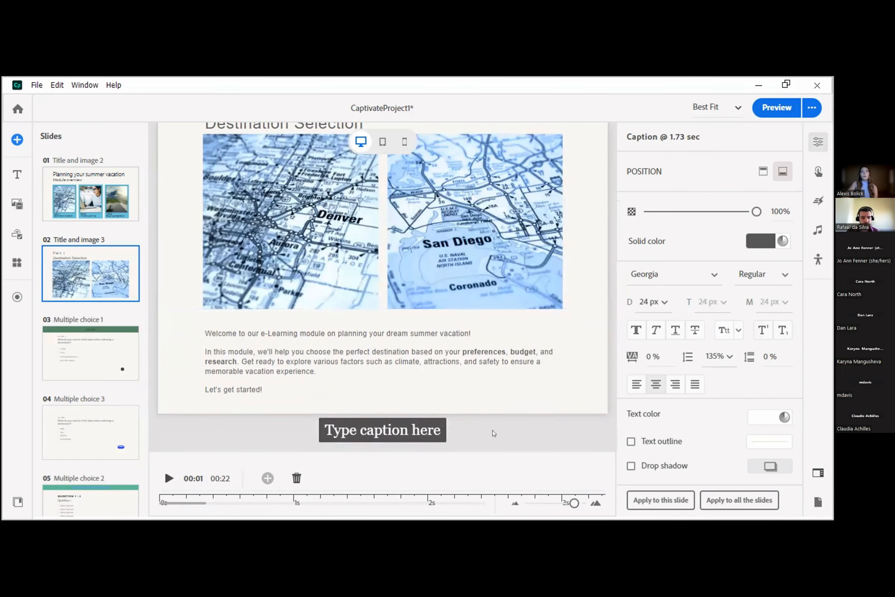
Step: Set the font of the caption at 1.73 sec to Gadugi at 16 px and leave caption editing
double_click(416, 433)
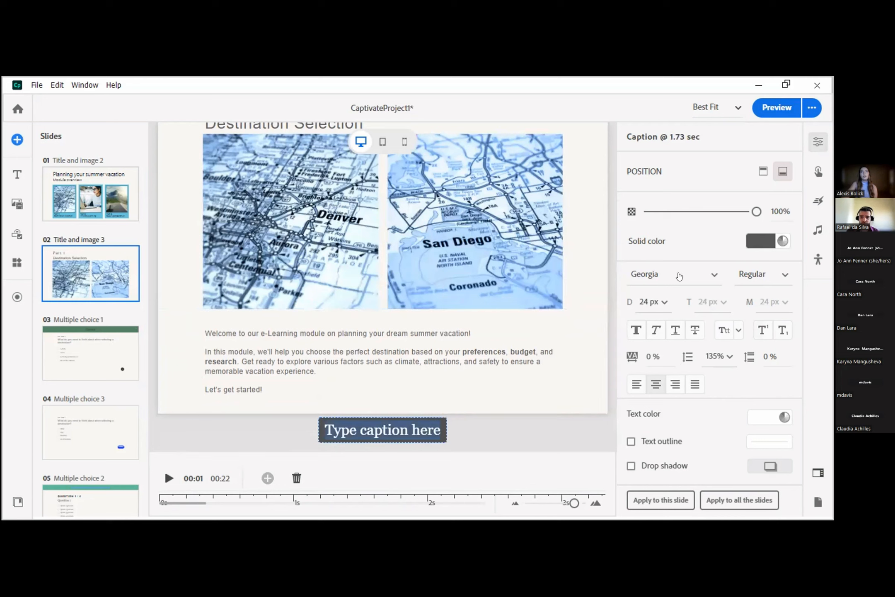
left_click(678, 275)
left_click(661, 366)
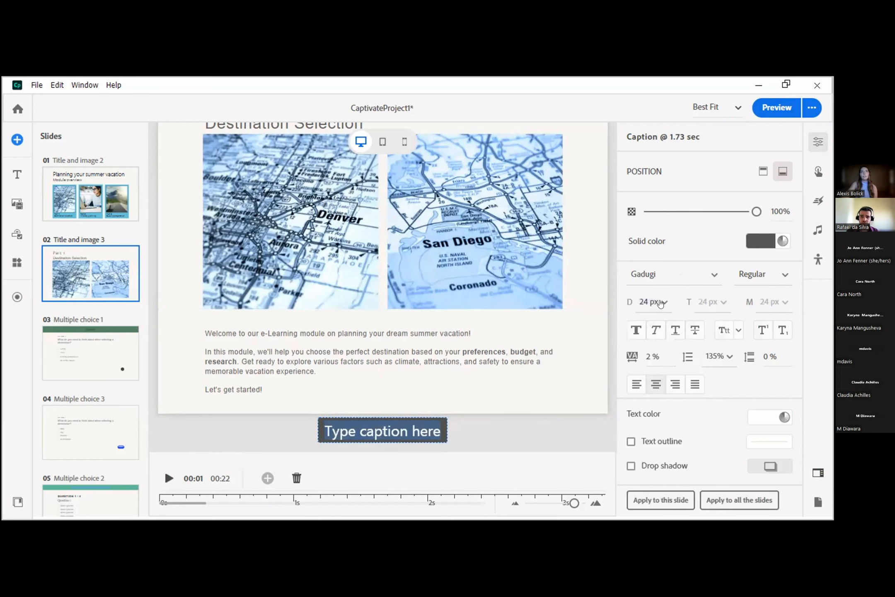
left_click(661, 304)
left_click(650, 359)
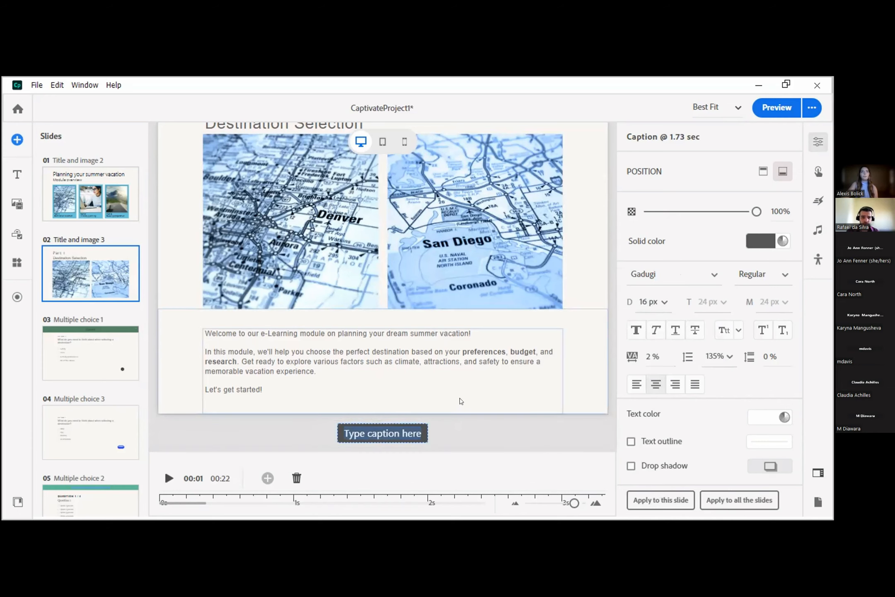
scroll(459, 399, "up", 2)
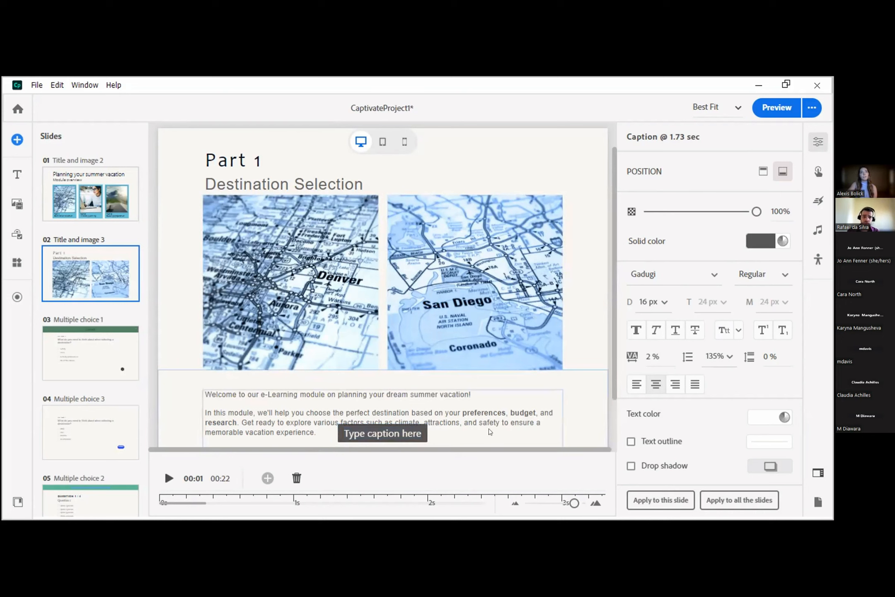
left_click(515, 435)
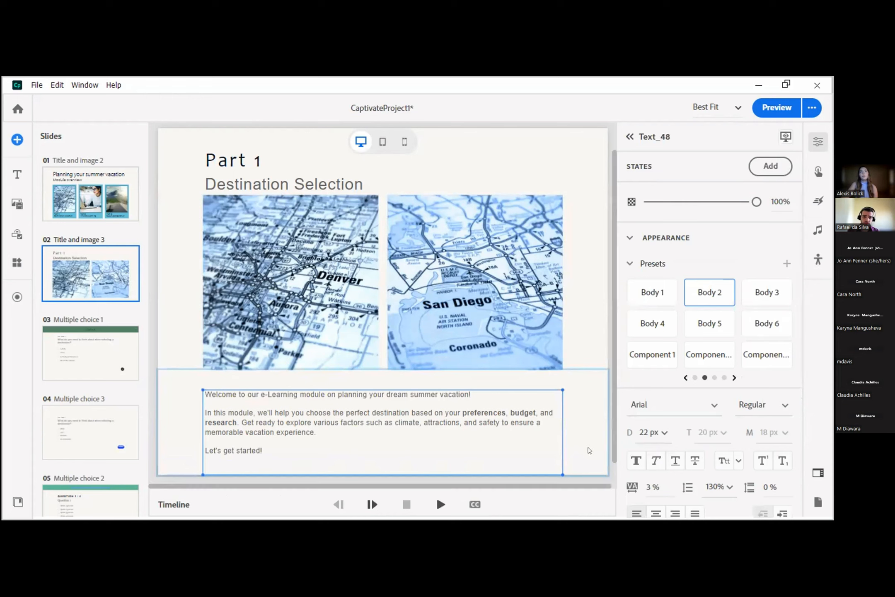
Step: Return to the slide's audio settings and look at the options for deleting its closed captions
left_click(817, 230)
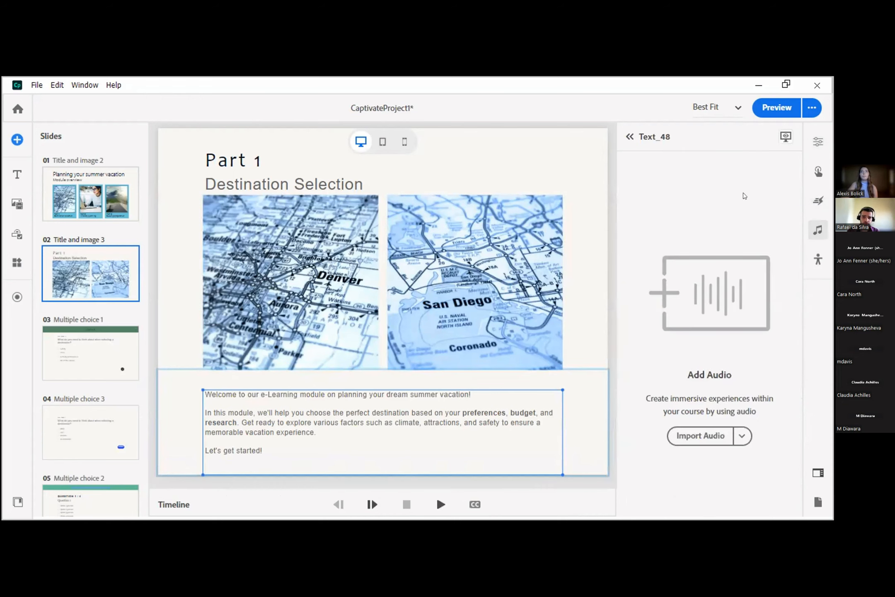
left_click(552, 134)
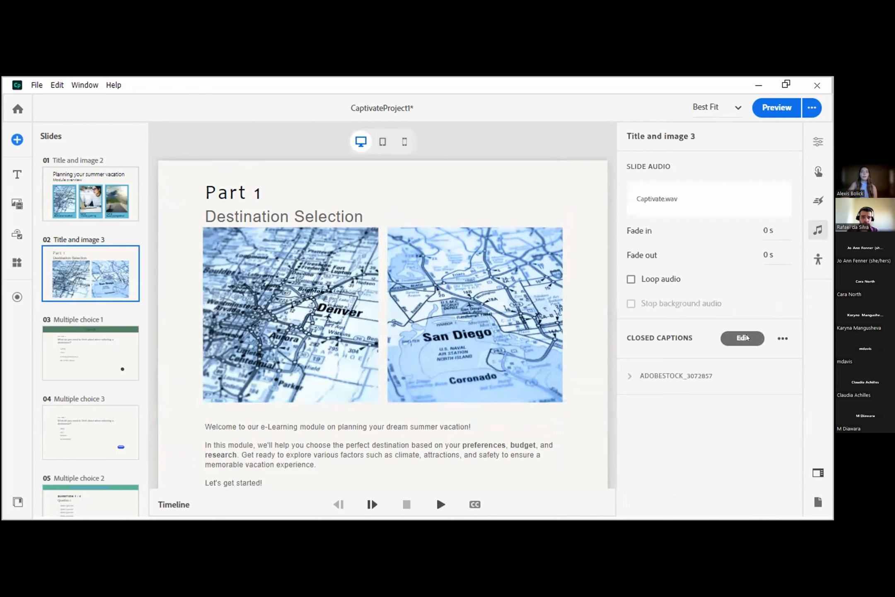
left_click(782, 338)
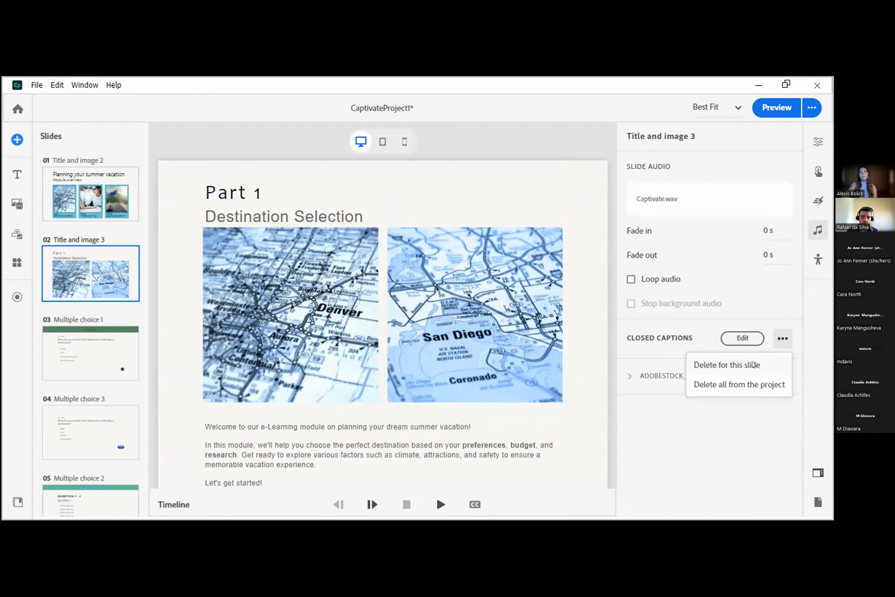
left_click(677, 442)
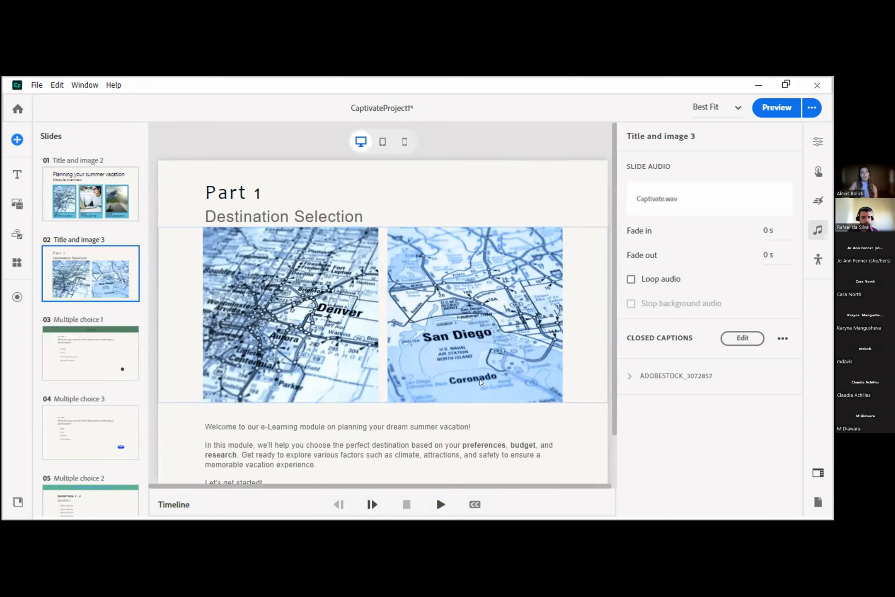
Step: Insert a Multiple choice question slide directly after the "Part 1 Destination Selection" slide
left_click(100, 363)
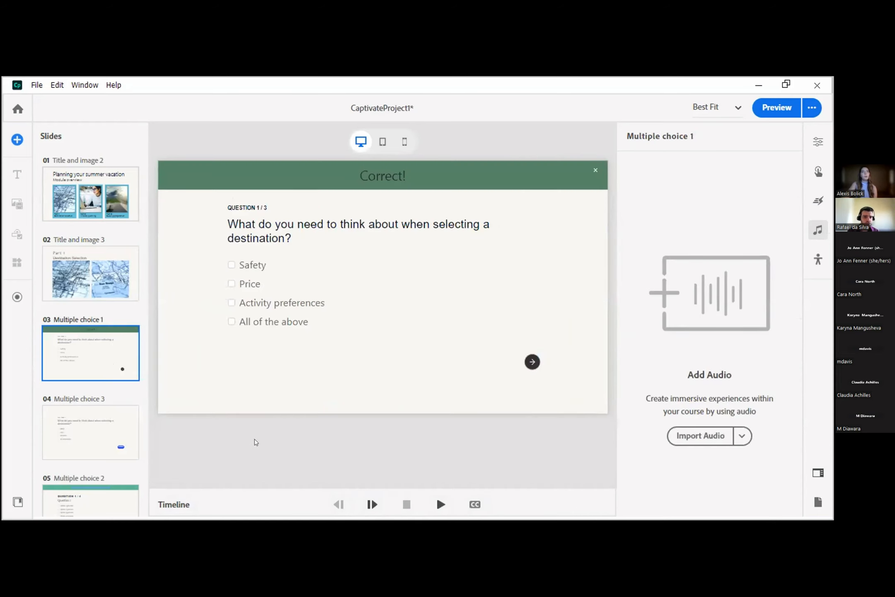
left_click(121, 282)
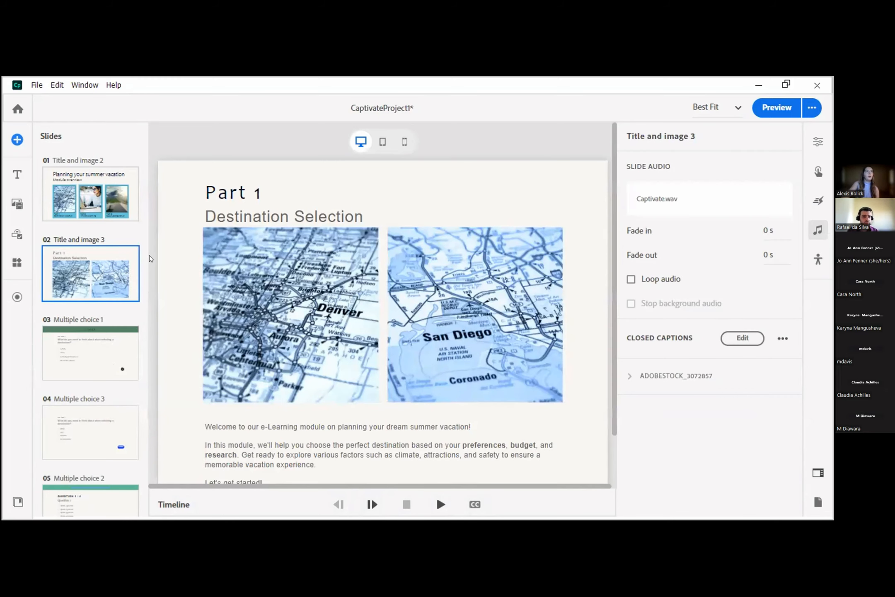
left_click(17, 139)
left_click(15, 140)
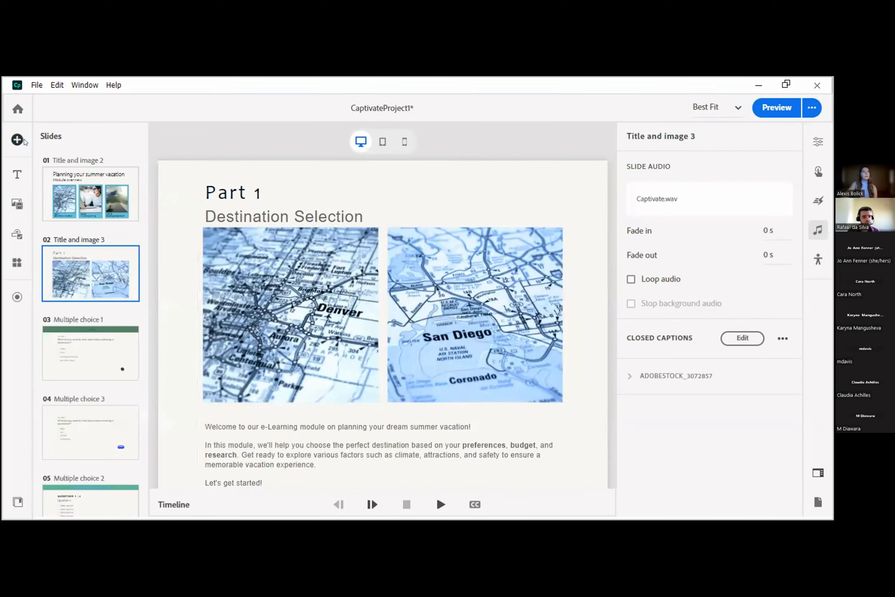
left_click(17, 139)
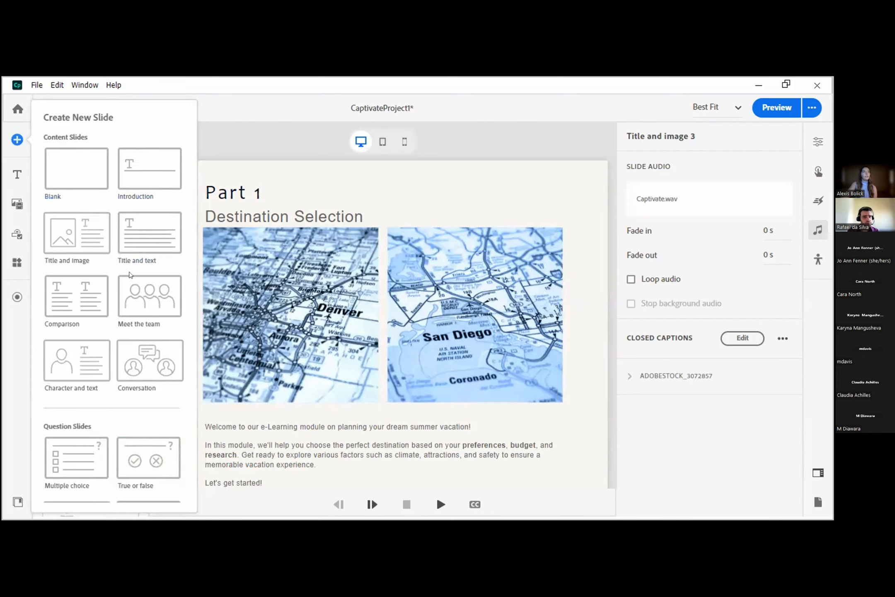
scroll(124, 278, "down", 3)
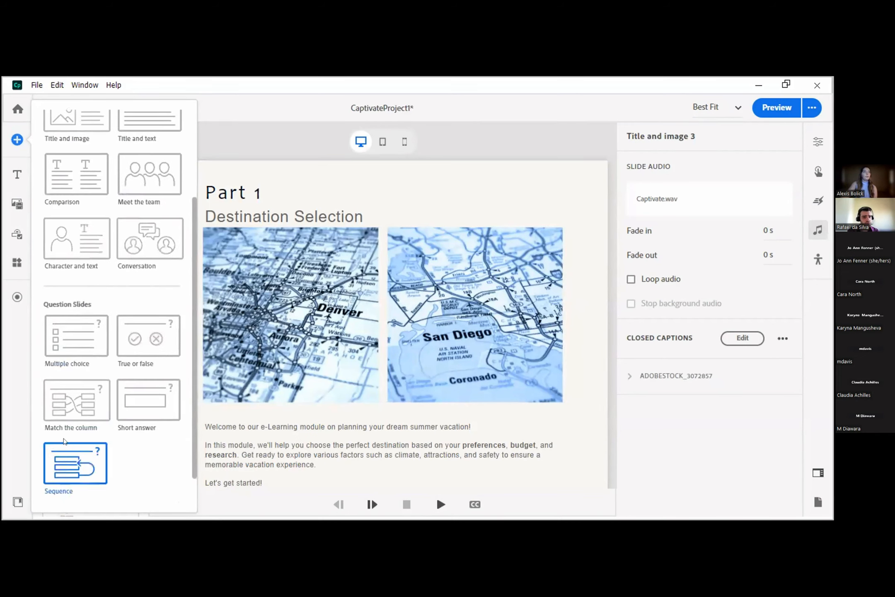
scroll(79, 315, "down", 1)
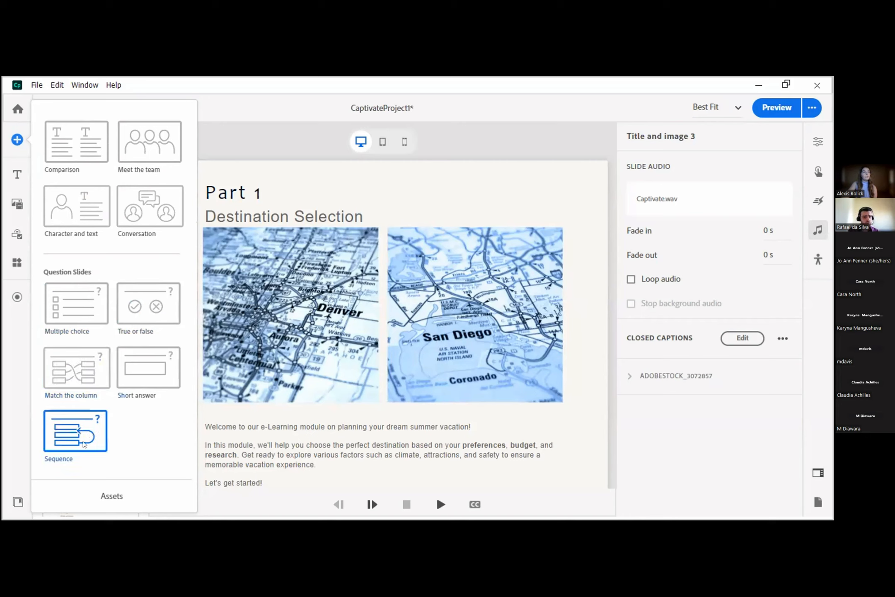
left_click(84, 315)
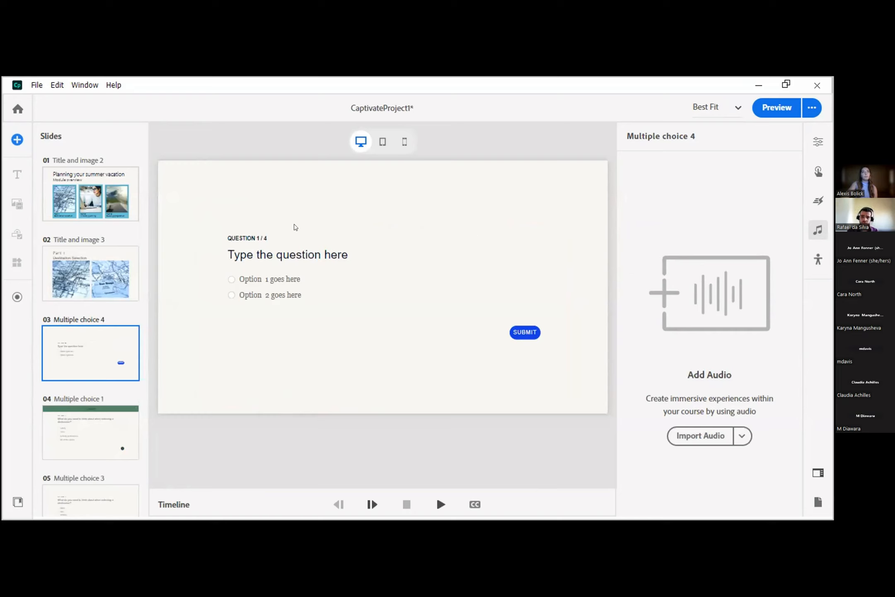
Step: Compare the text presets and formatting of the question number and the question text on the new multiple choice slide
left_click(250, 237)
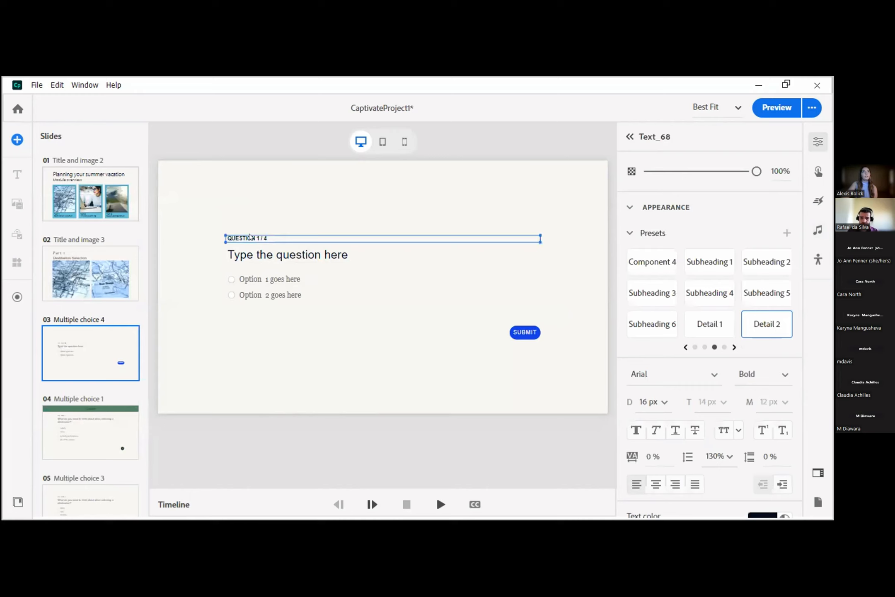
left_click(242, 256)
left_click(251, 239)
scroll(723, 353, "down", 4)
scroll(700, 390, "up", 4)
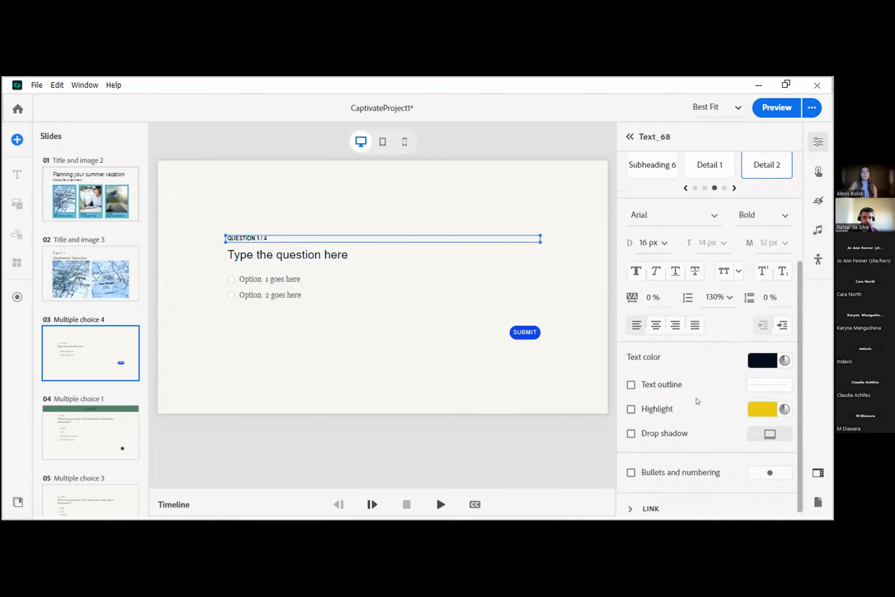
left_click(319, 260)
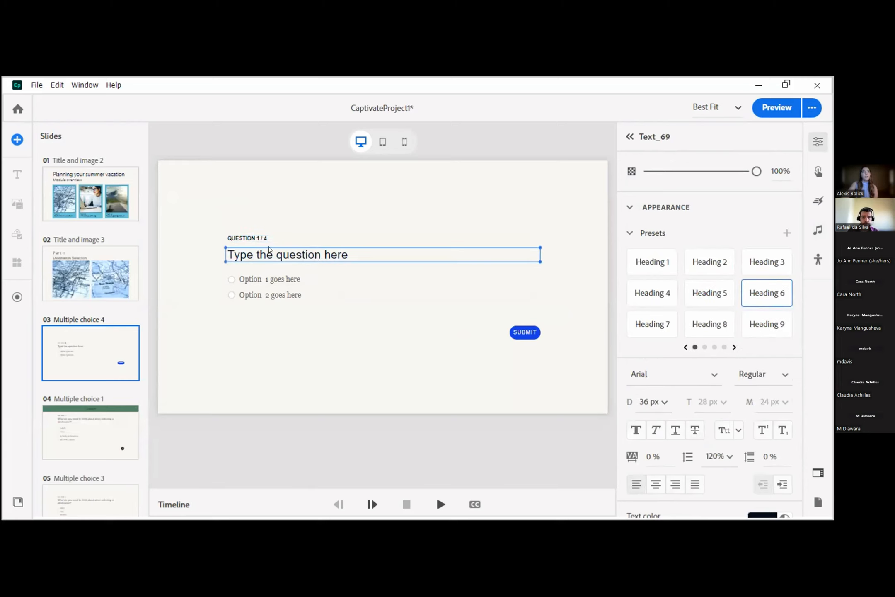
left_click(256, 239)
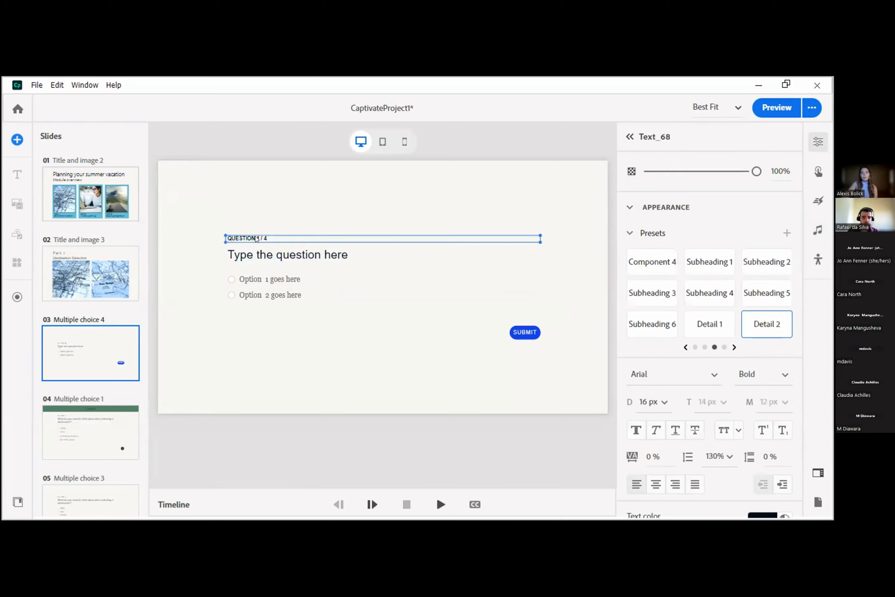
left_click(274, 248)
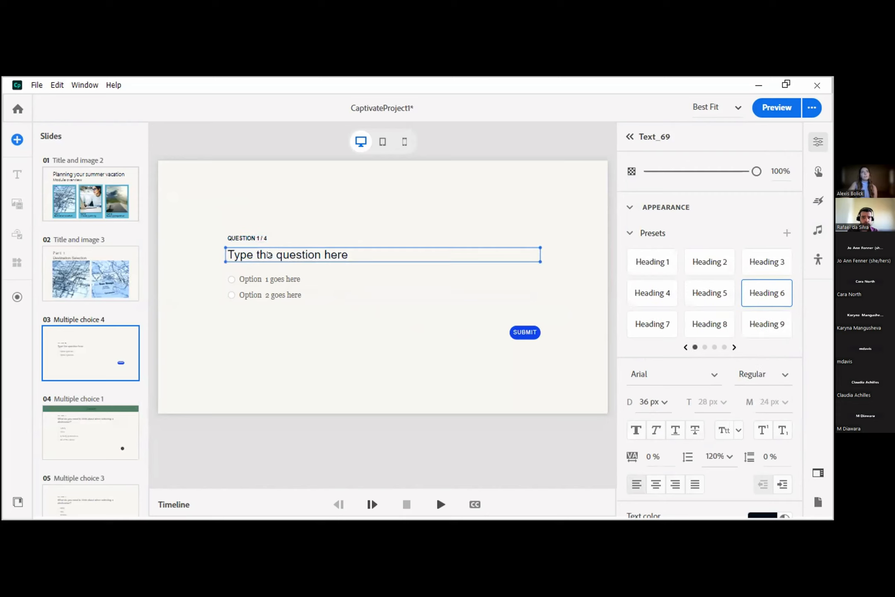
left_click(268, 239)
left_click(254, 250)
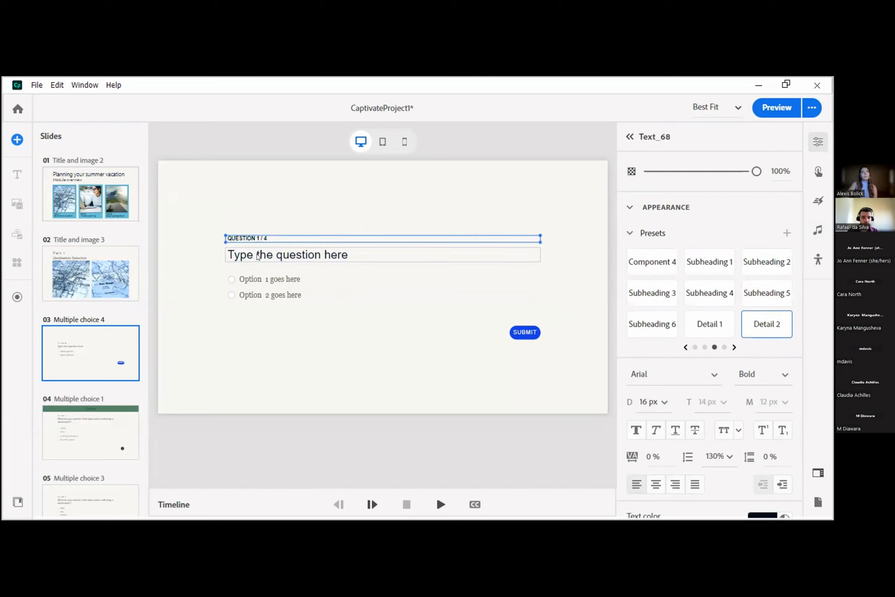
left_click(254, 250)
left_click(254, 250)
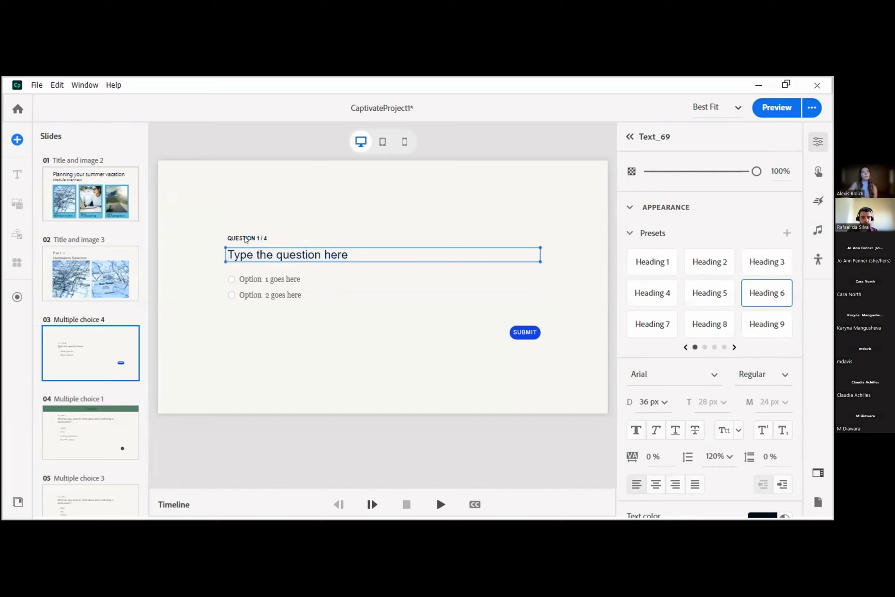
Step: Try the Subheading 1 and Component 4 presets on the question number label and settle on Detail 1
left_click(246, 239)
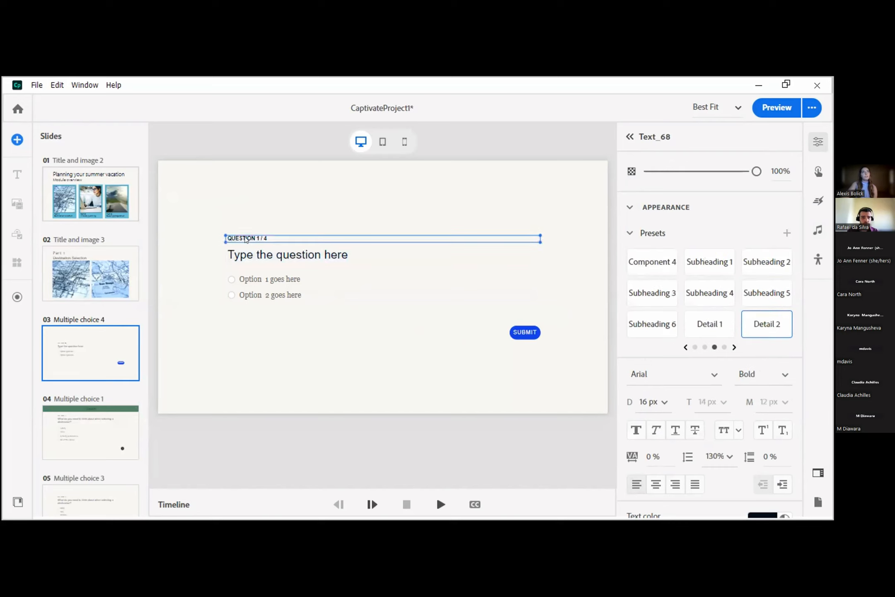
left_click(697, 261)
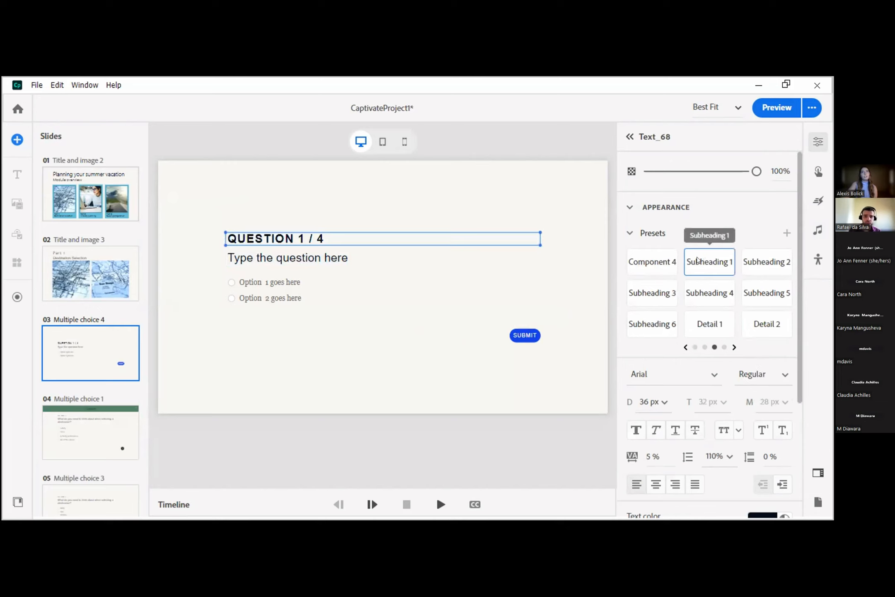
left_click(659, 262)
left_click(710, 324)
left_click(310, 258)
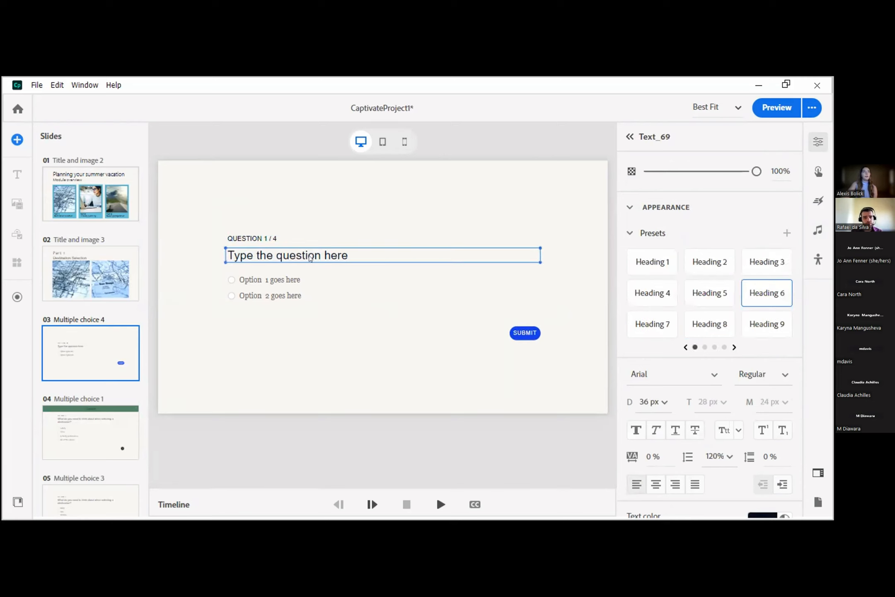
Step: Examine the question text and answer options on the new multiple choice slide and compare them with the destination selection question slide
double_click(309, 256)
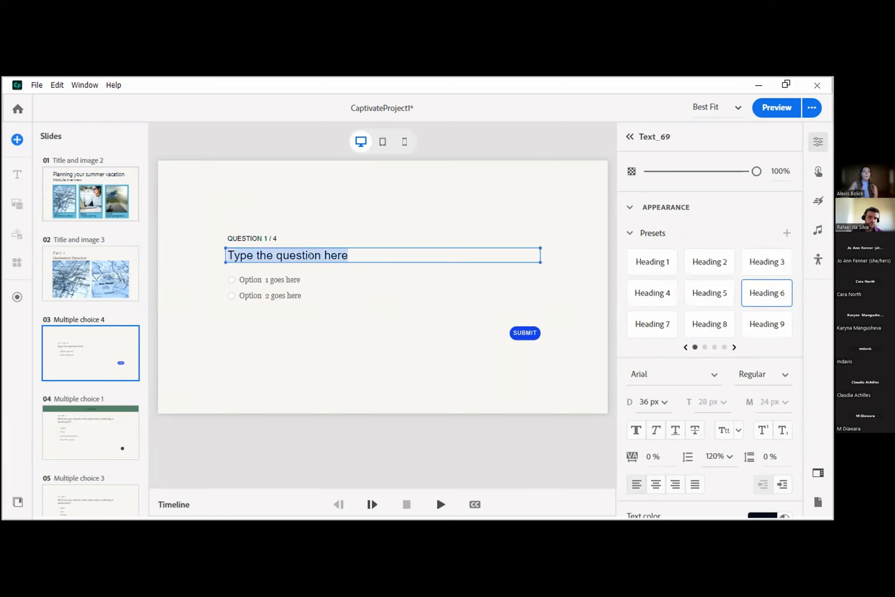
left_click(274, 278)
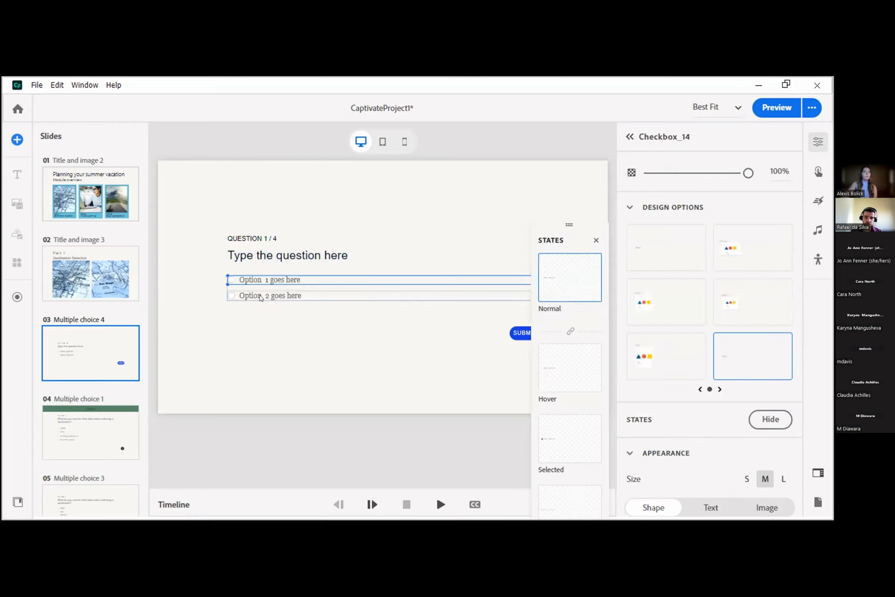
left_click(261, 297)
left_click(266, 342)
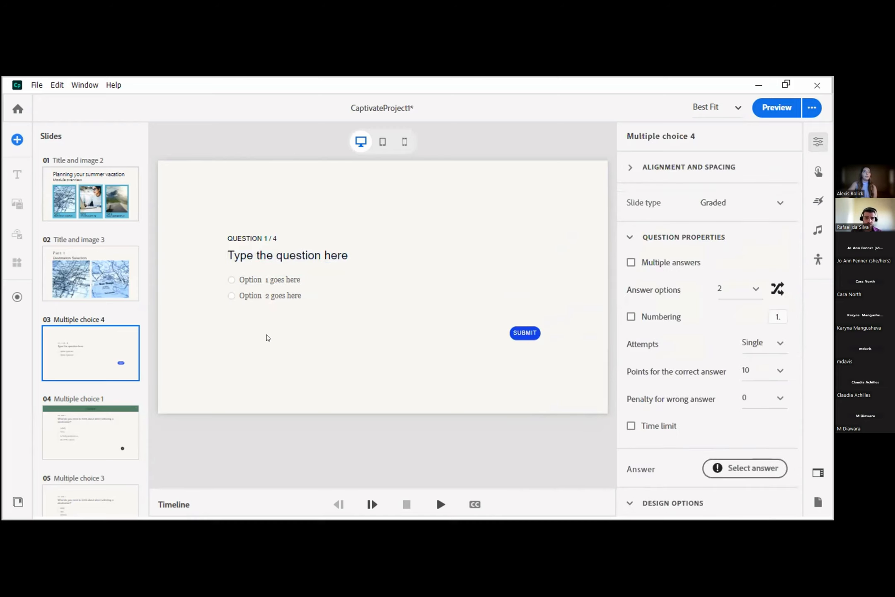
left_click(92, 439)
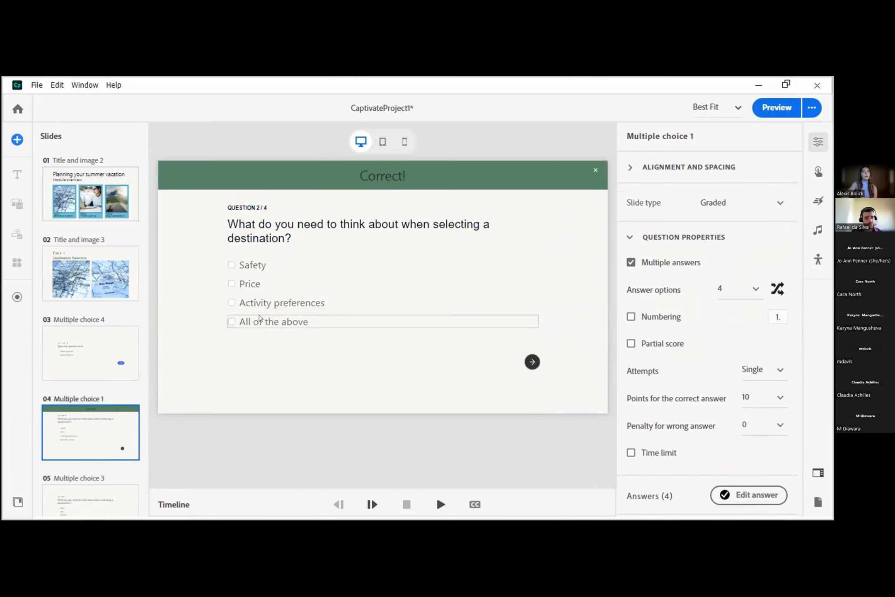
left_click(120, 362)
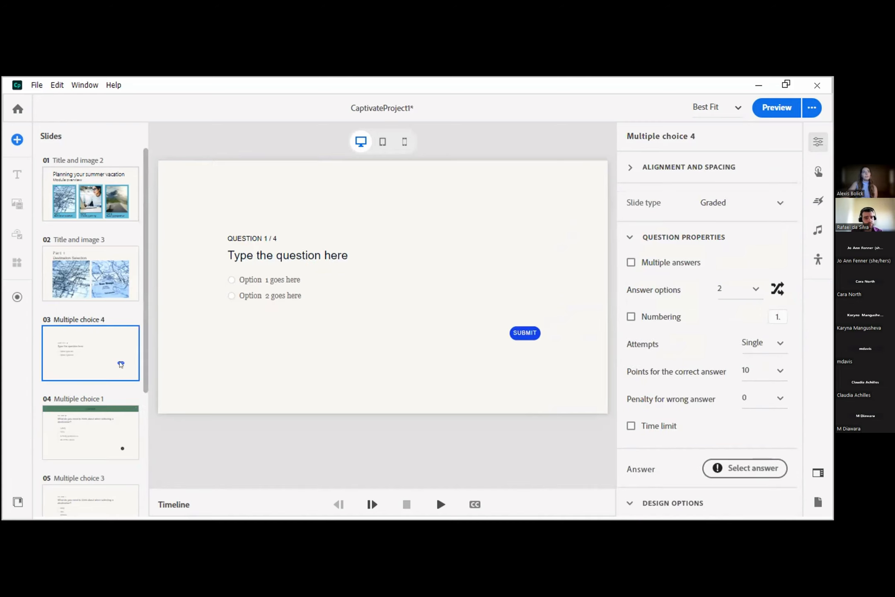
left_click(100, 421)
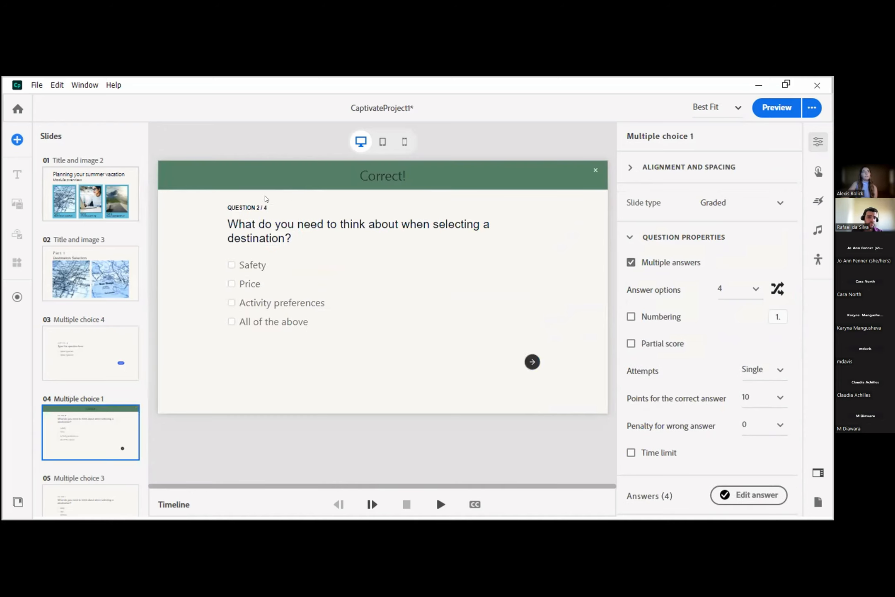
left_click(385, 236)
left_click(354, 239)
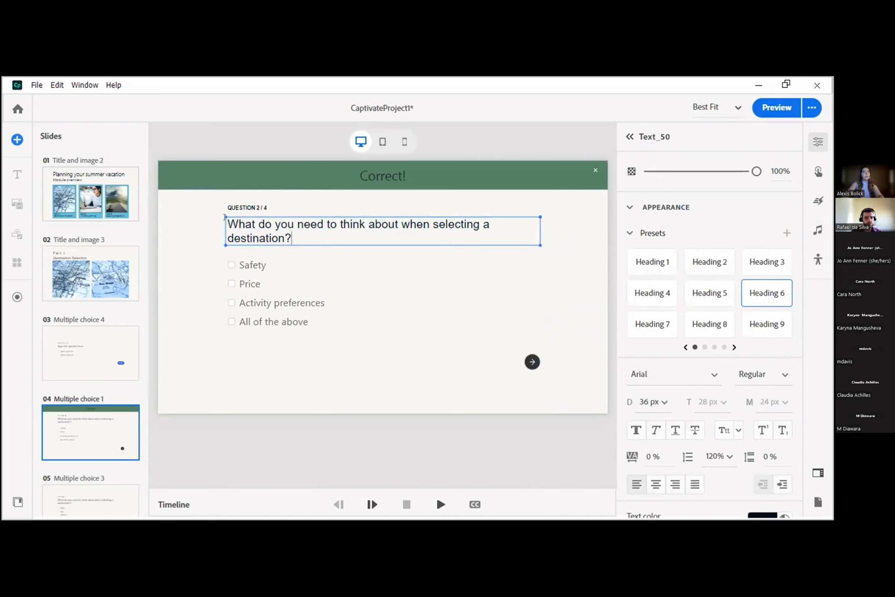
left_click_drag(292, 231, 252, 220)
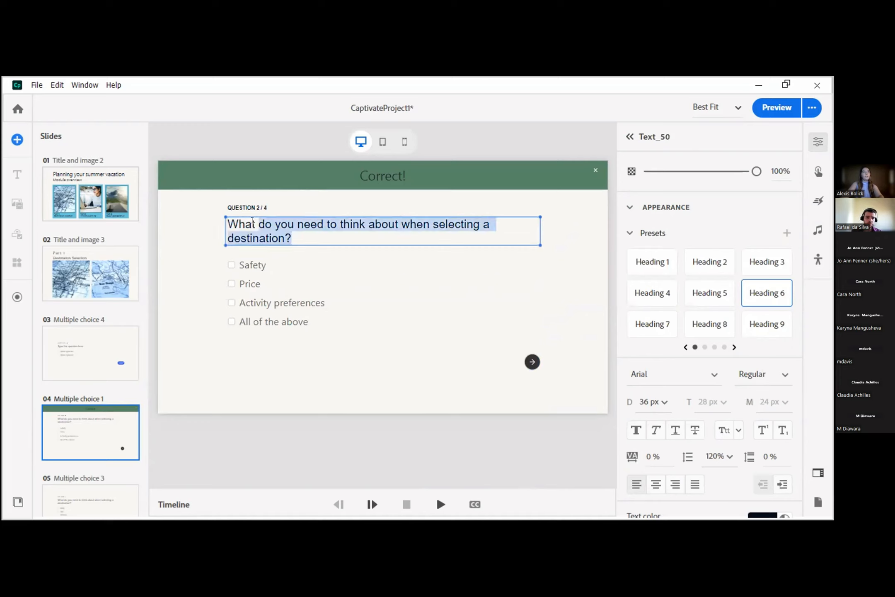
left_click(253, 220)
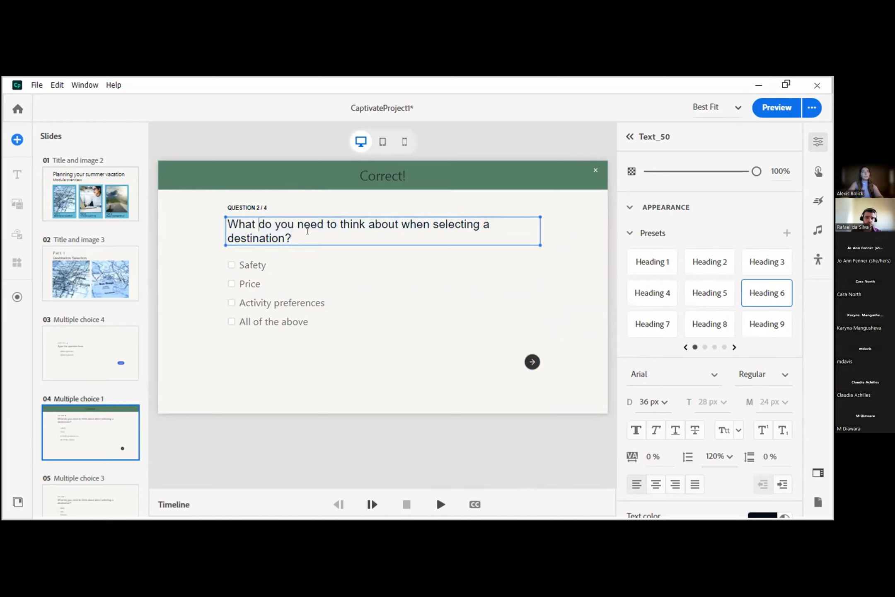
Step: Replace the "Safety" answer option on the destination question slide with "Answer 1"
left_click(269, 266)
double_click(259, 260)
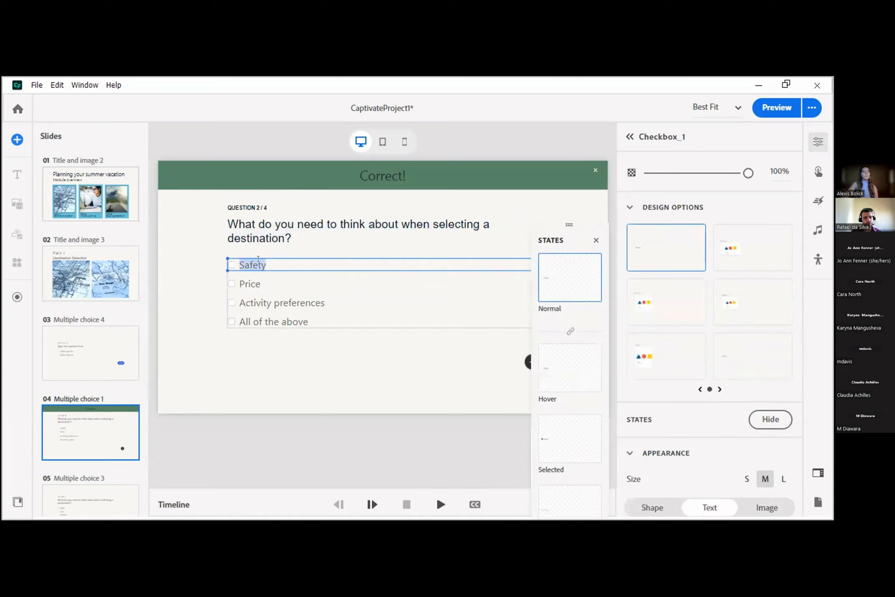
type("Ans")
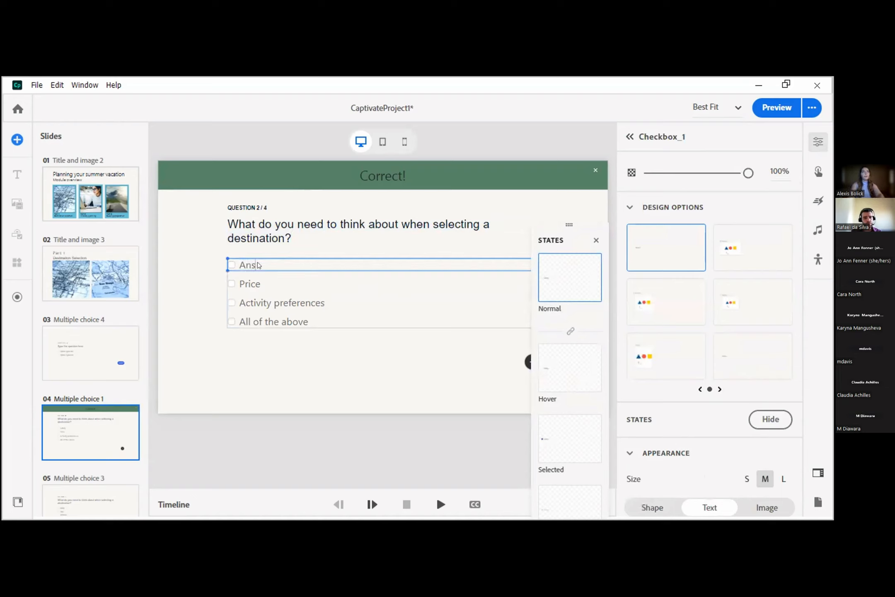
type("wer 1")
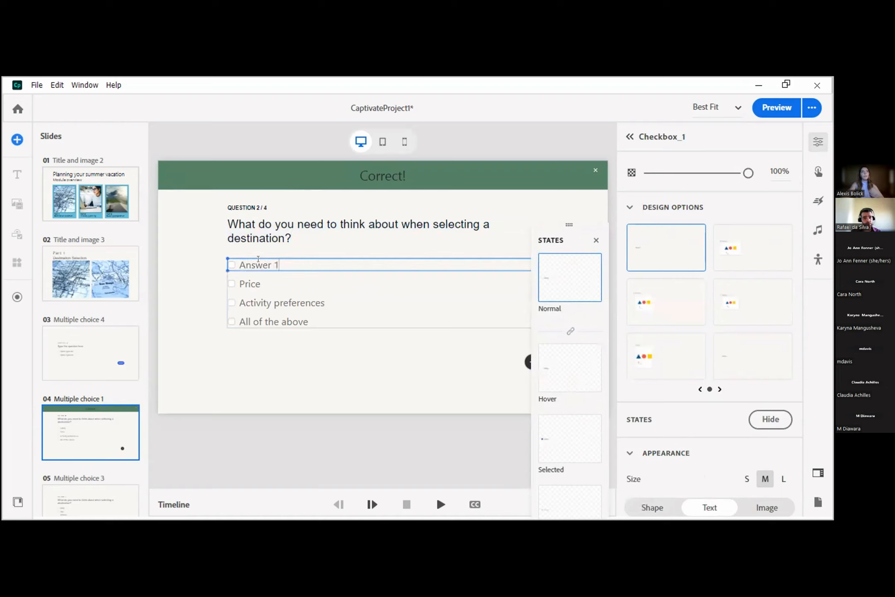
left_click(314, 351)
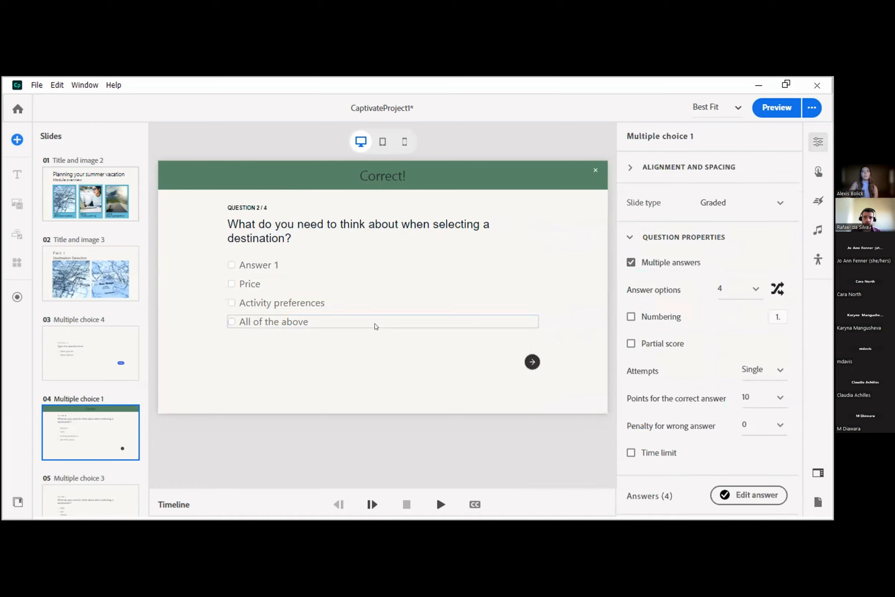
Step: Compare the two multiple choice slides and inspect the destination question's alignment and spacing settings and slide type choices
left_click(114, 353)
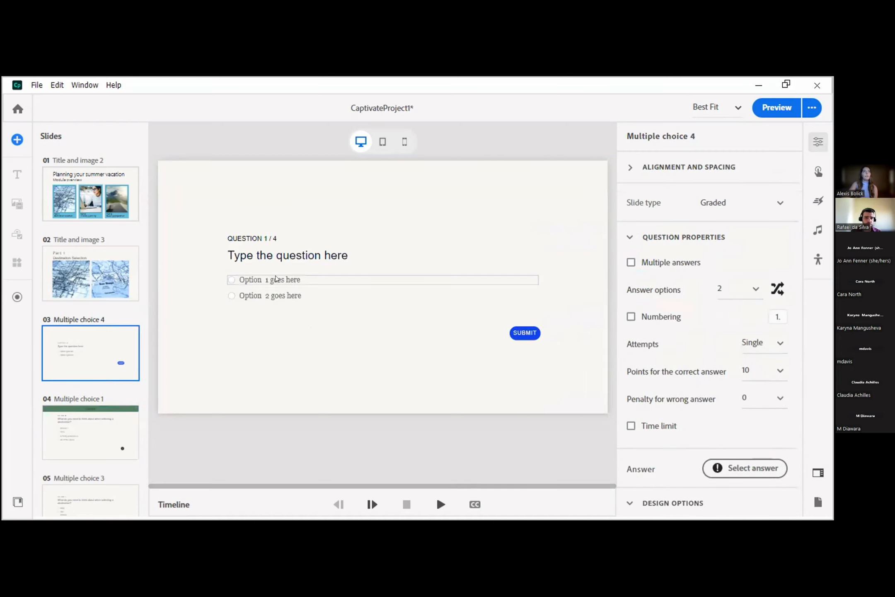
left_click(92, 431)
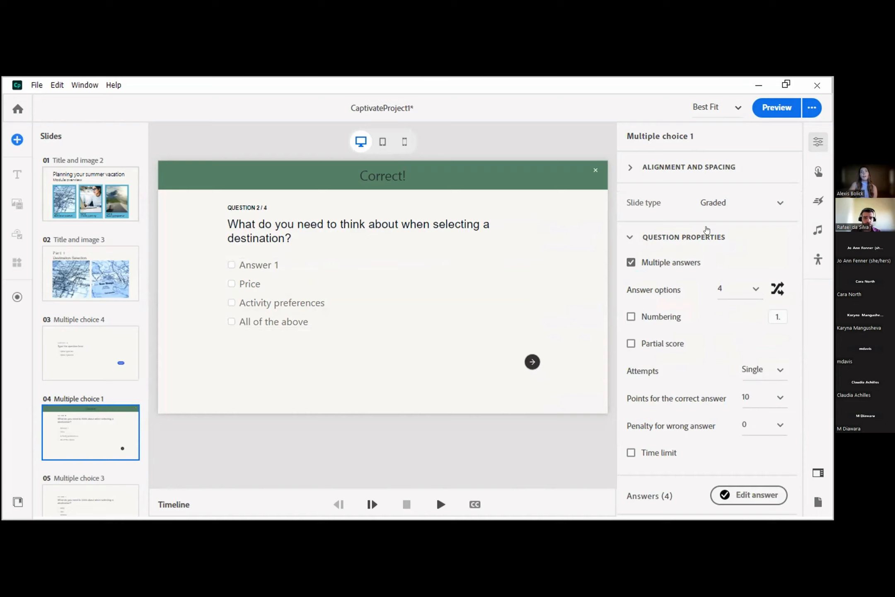
left_click(678, 167)
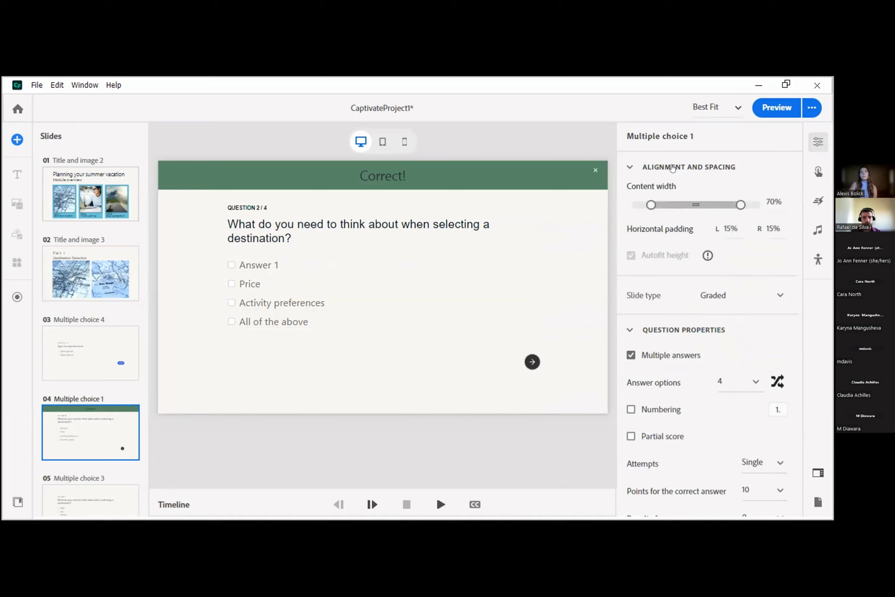
left_click(680, 167)
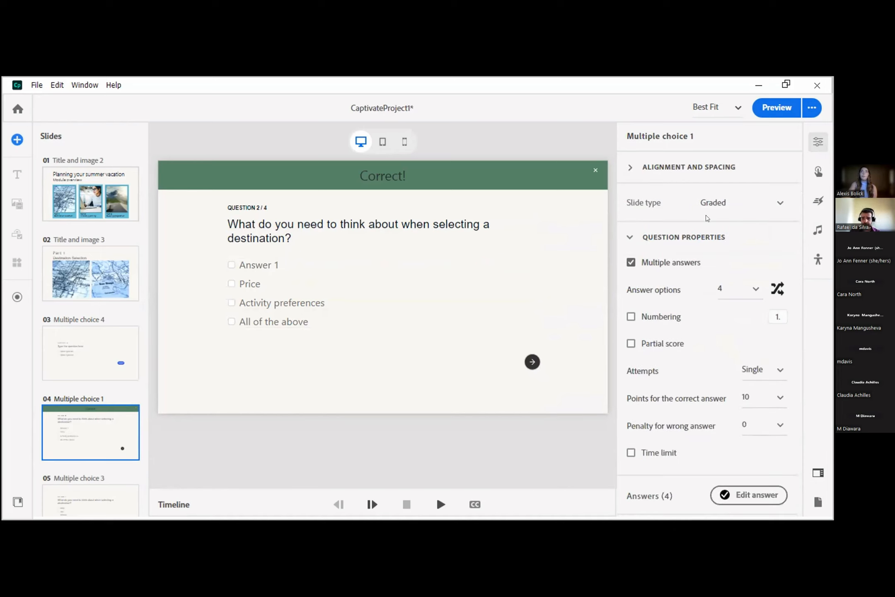
scroll(696, 400, "down", 3)
scroll(689, 344, "up", 3)
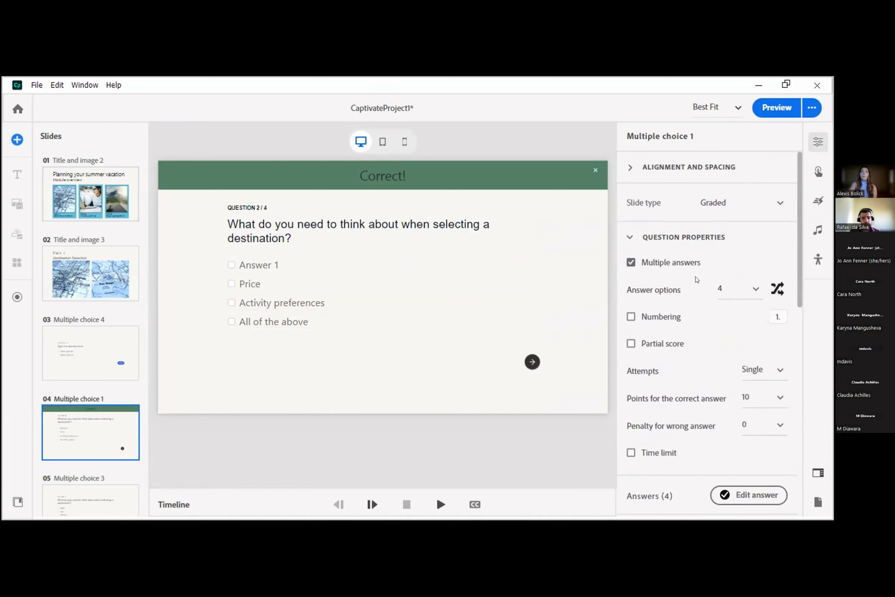
left_click(720, 201)
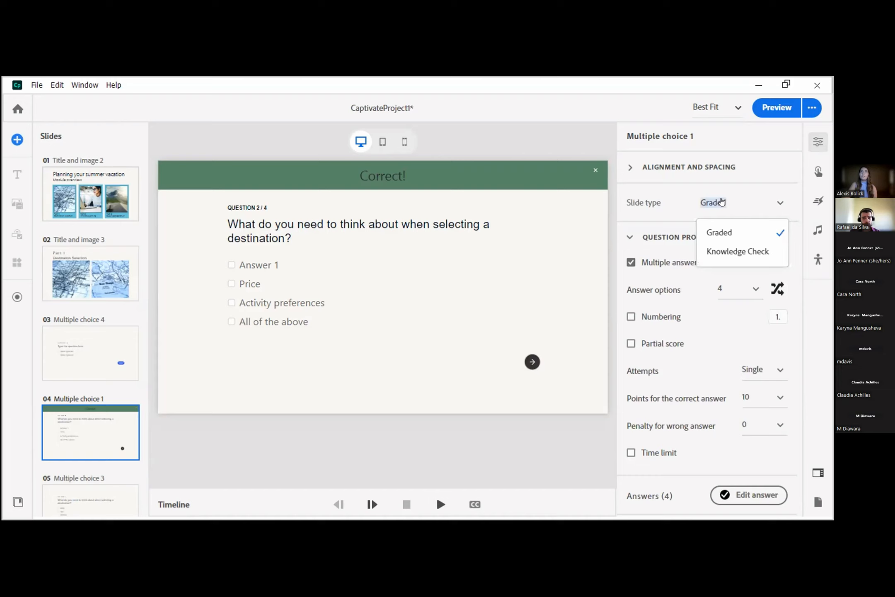
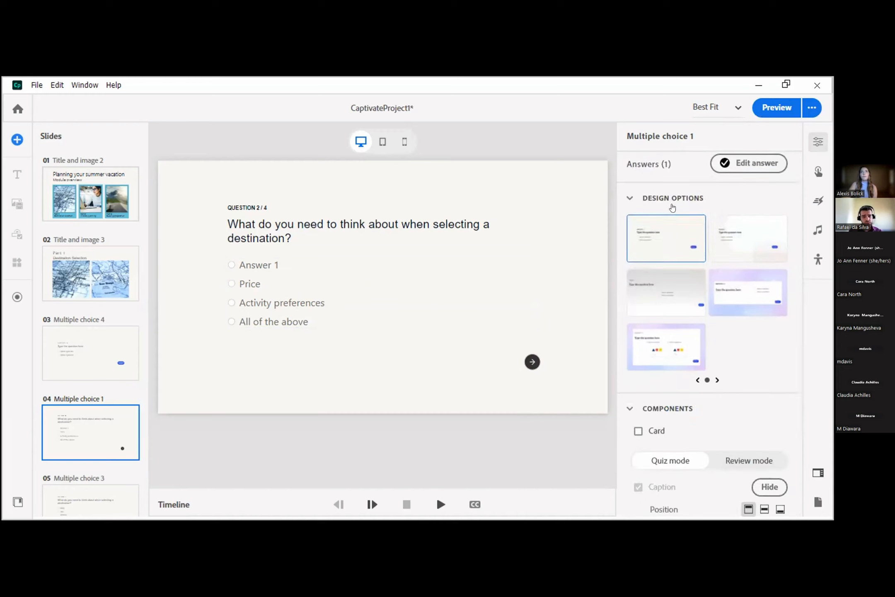
Step: Try the Card component on the destination question slide without keeping it, and add the Skip, Clear and Back buttons
scroll(710, 393, "down", 4)
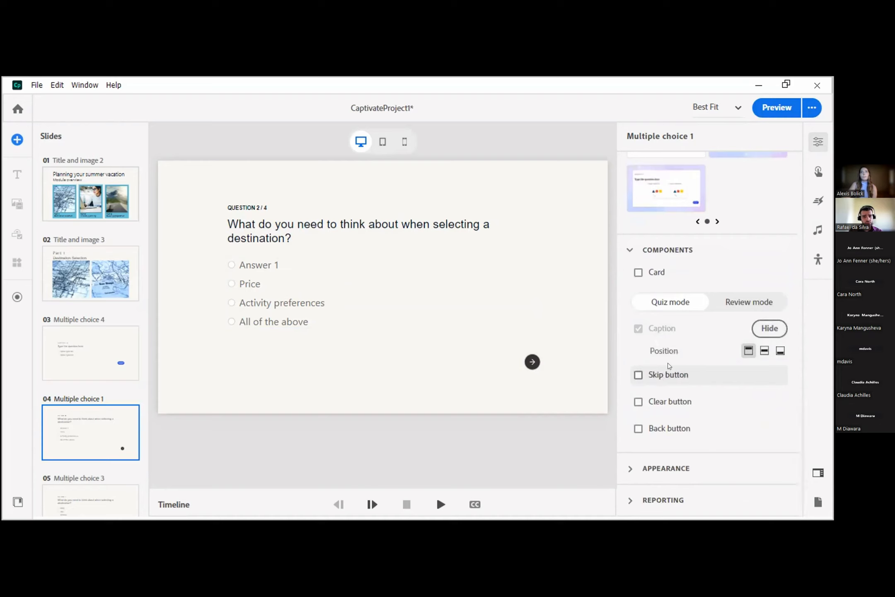
left_click(638, 272)
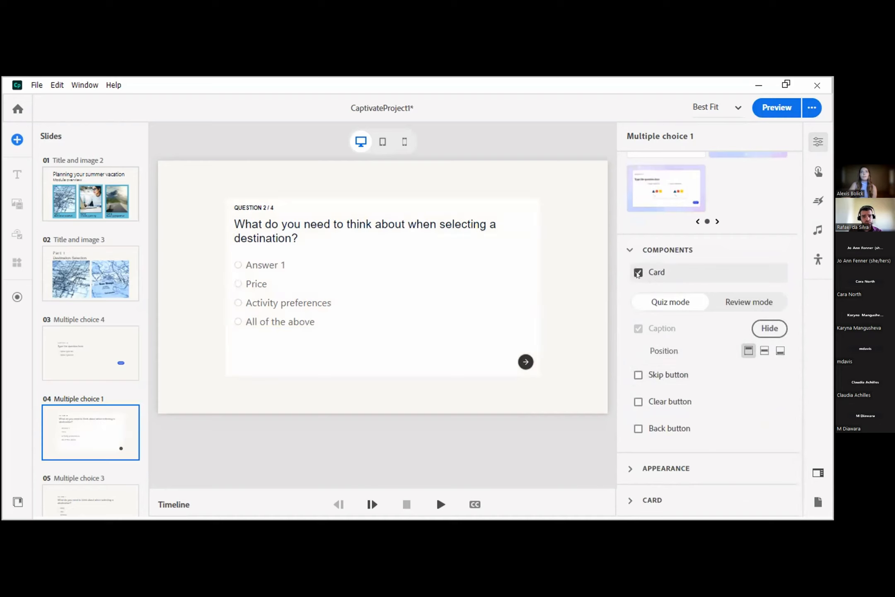
left_click(638, 273)
left_click(638, 375)
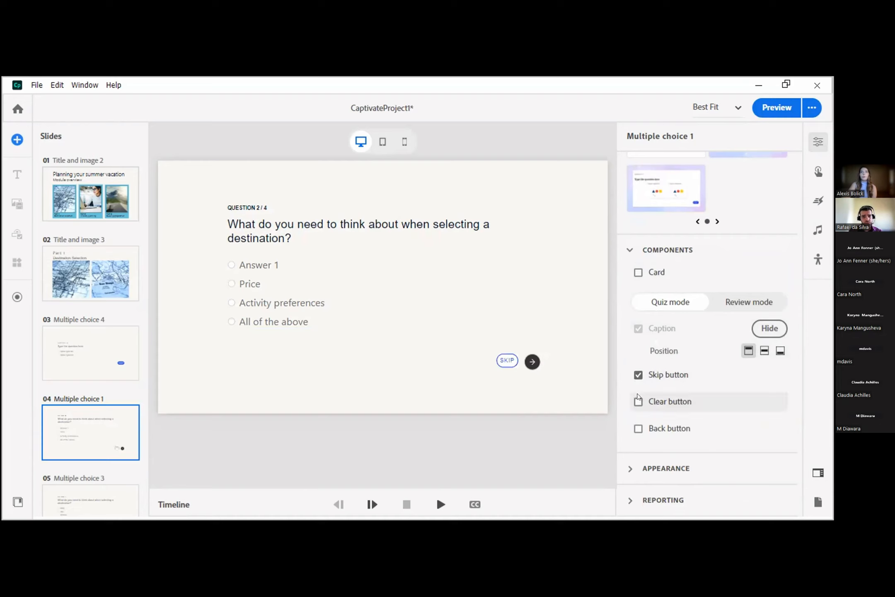
left_click(637, 402)
left_click(638, 429)
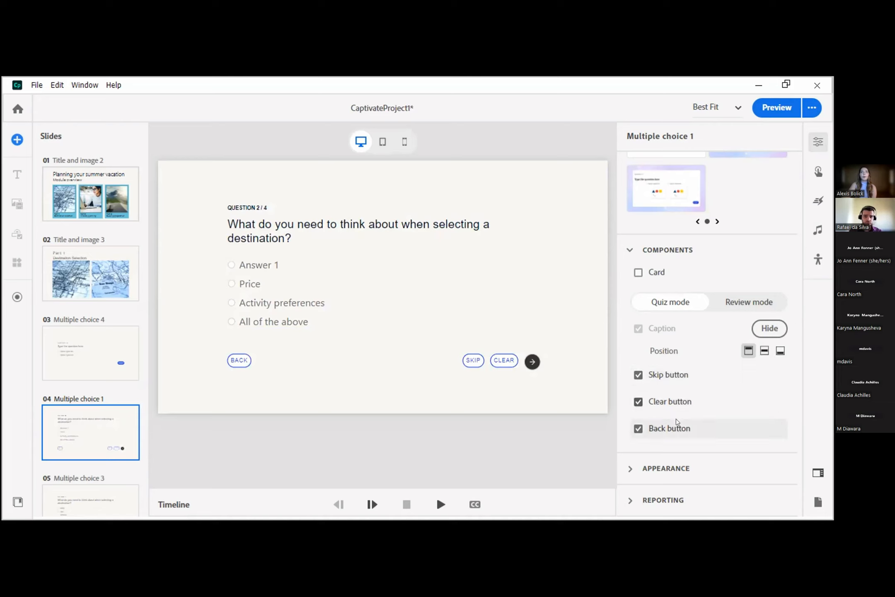
Step: Look through the question slide's properties and inspect the Clear button's design options and states
left_click(681, 464)
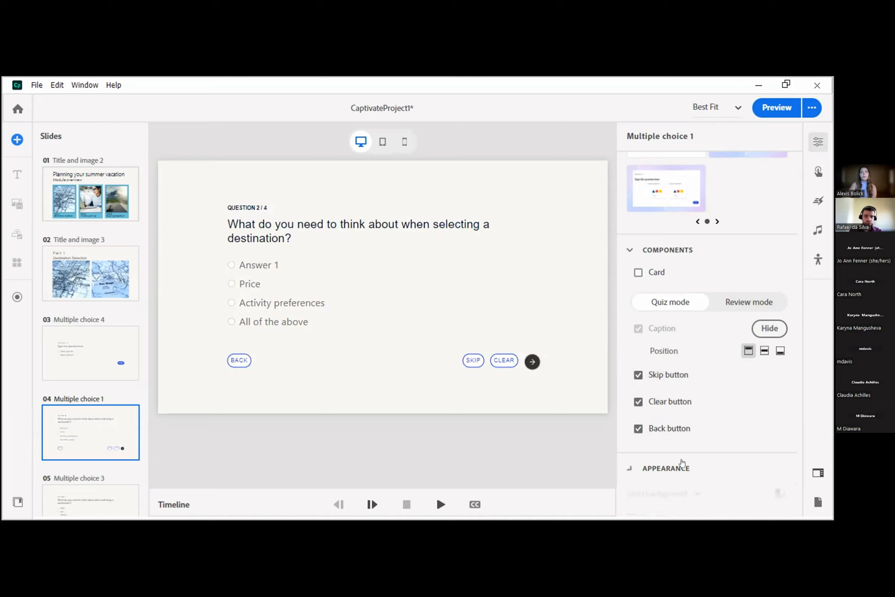
left_click(692, 419)
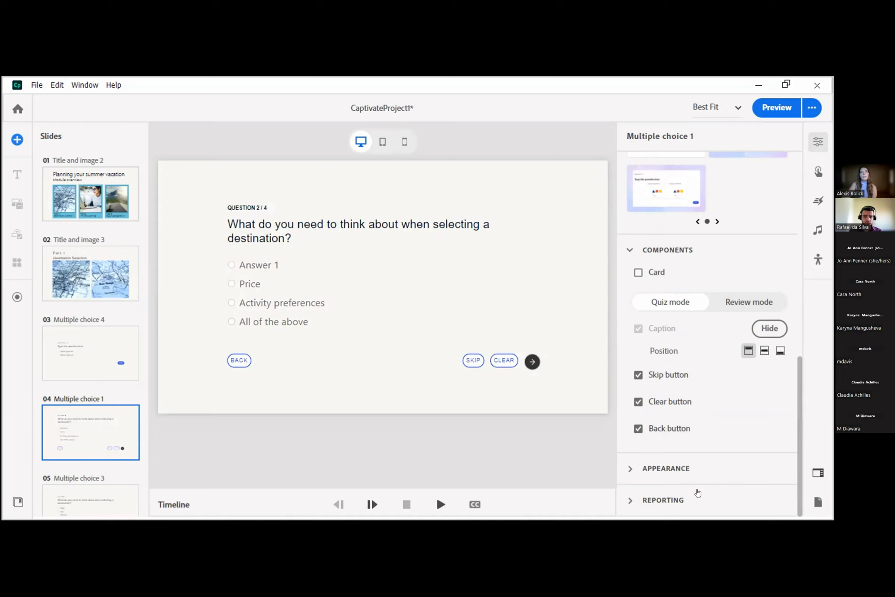
scroll(696, 477, "up", 5)
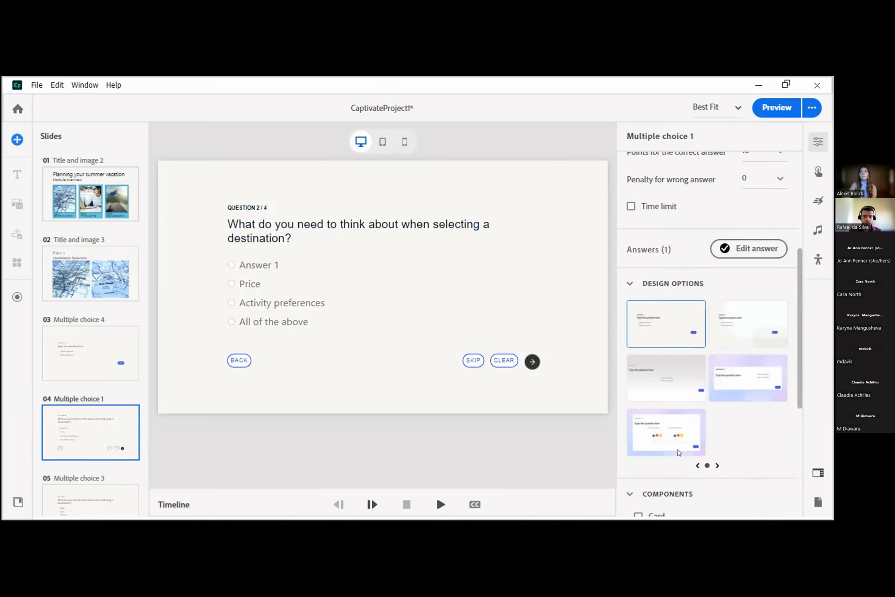
left_click(511, 361)
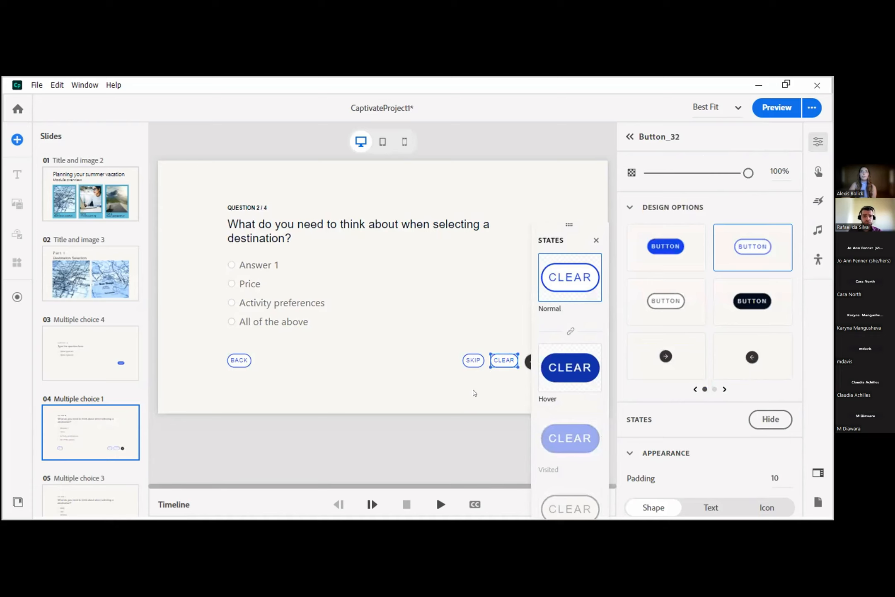
left_click(456, 397)
left_click(365, 285)
left_click(415, 233)
scroll(720, 333, "down", 3)
left_click(409, 191)
scroll(707, 362, "down", 10)
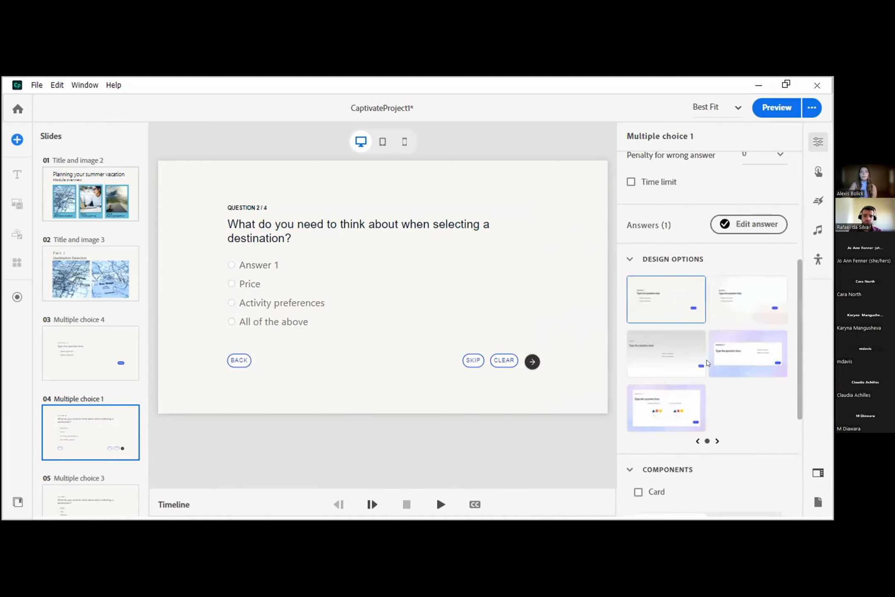
Step: Review the question slide's background and border settings, its answer reporting options and its component options
left_click(682, 466)
scroll(685, 459, "down", 2)
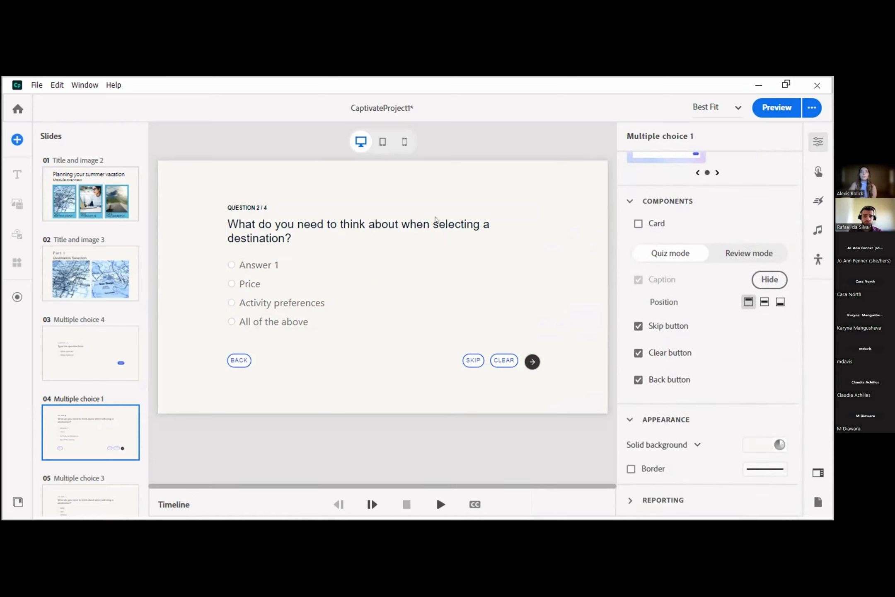
left_click(658, 416)
left_click(650, 495)
scroll(650, 494, "down", 2)
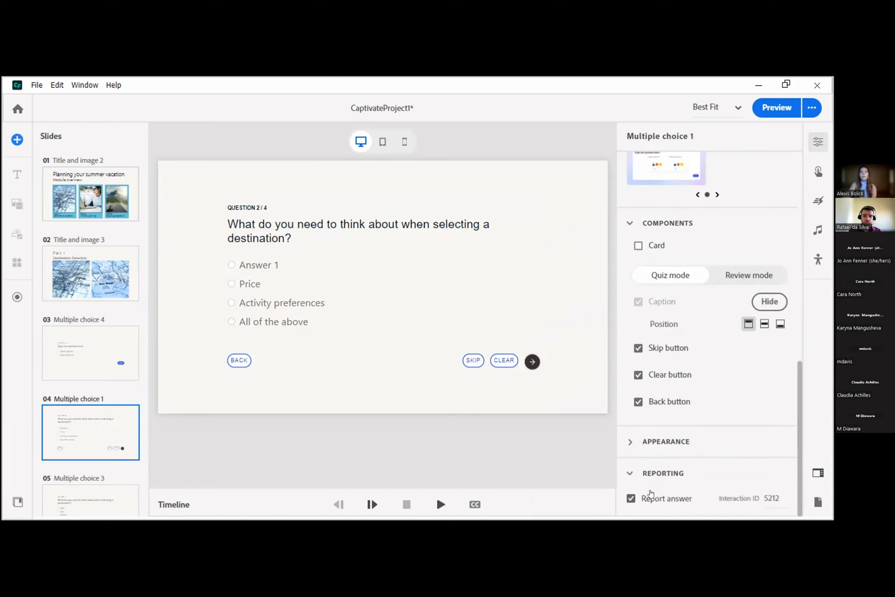
left_click(678, 473)
scroll(676, 471, "up", 5)
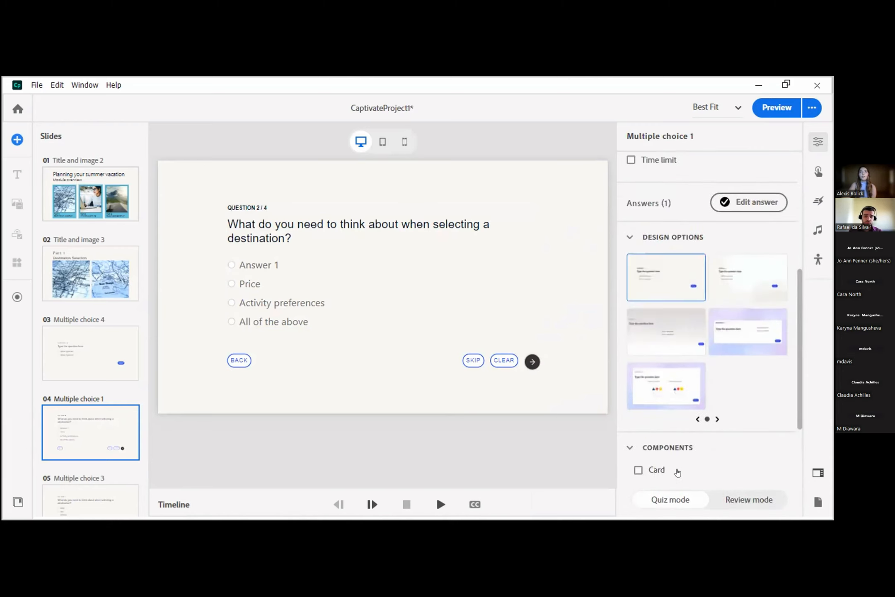
scroll(667, 460, "down", 2)
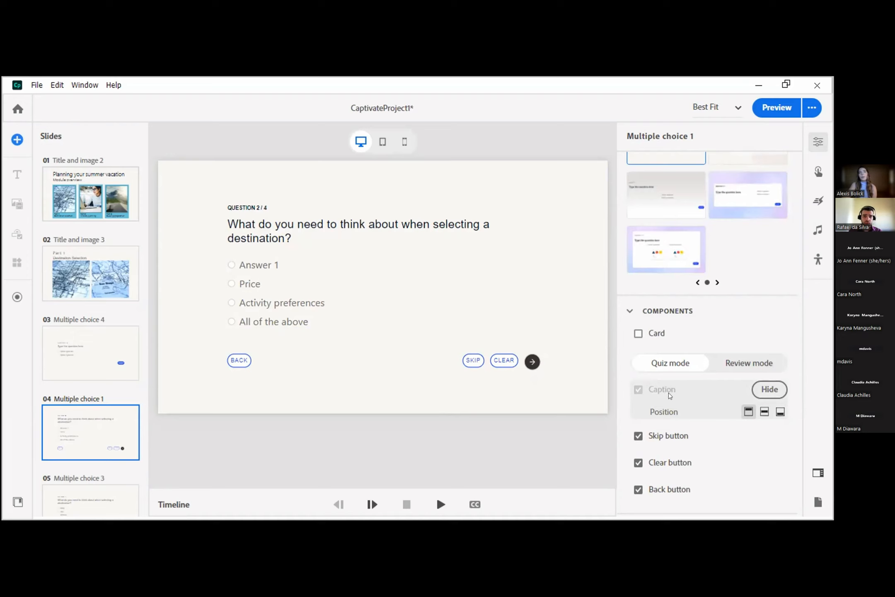
Step: Turn on a 60-second time limit for the destination question
scroll(693, 411, "up", 3)
scroll(677, 391, "up", 6)
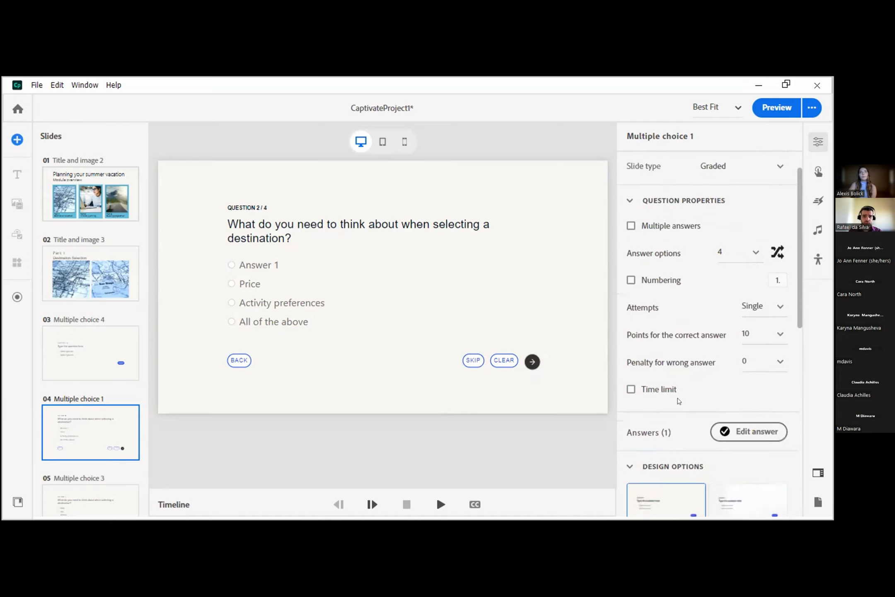
left_click(659, 392)
scroll(661, 344, "down", 4)
scroll(660, 343, "down", 5)
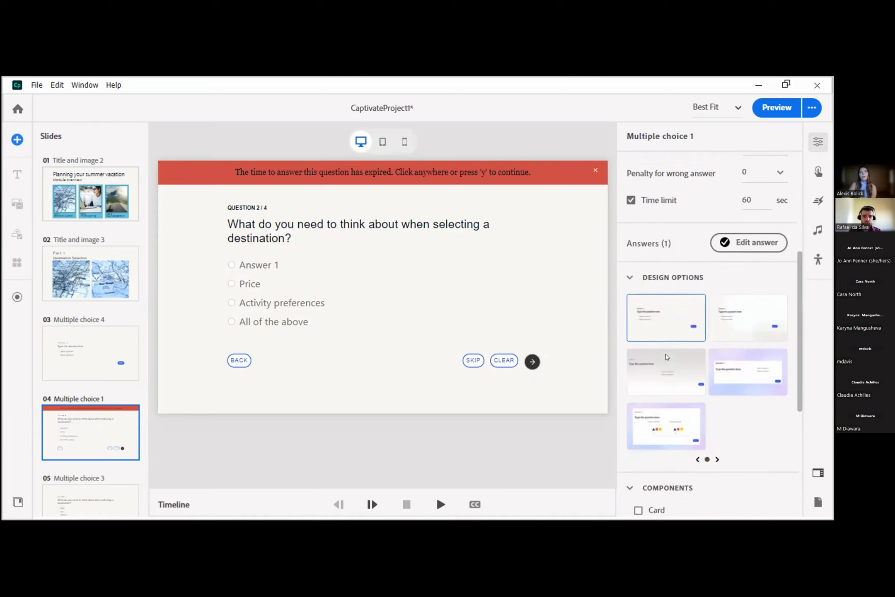
Step: Look through the feedback caption's states on the destination question: Correct, Incorrect, Incomplete and Timeout
left_click(570, 171)
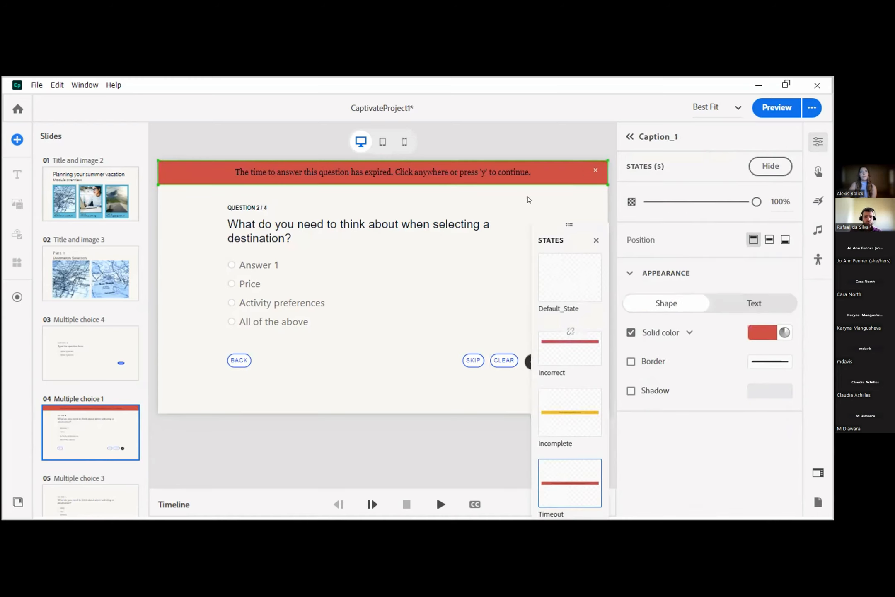
left_click(528, 196)
left_click(559, 174)
scroll(567, 426, "up", 3)
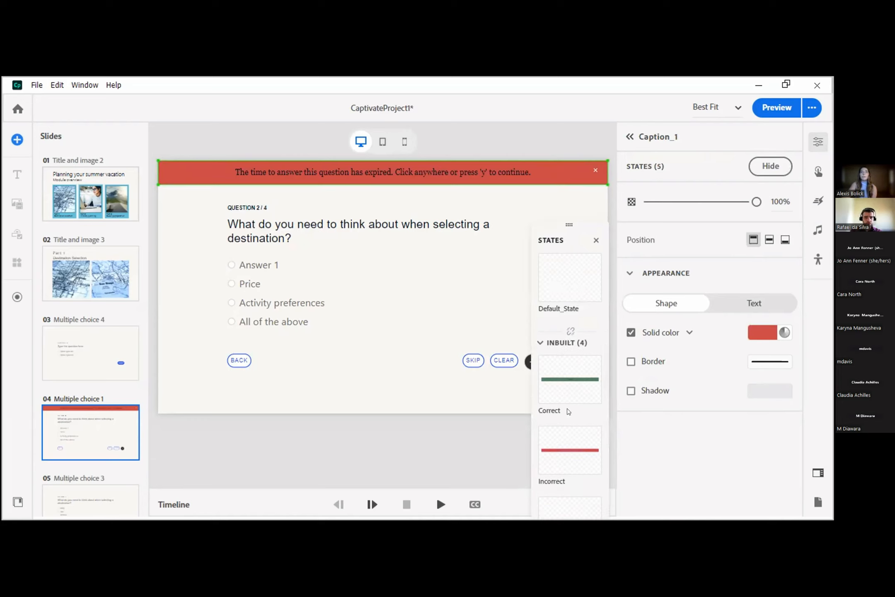
scroll(588, 462, "down", 2)
scroll(588, 461, "up", 2)
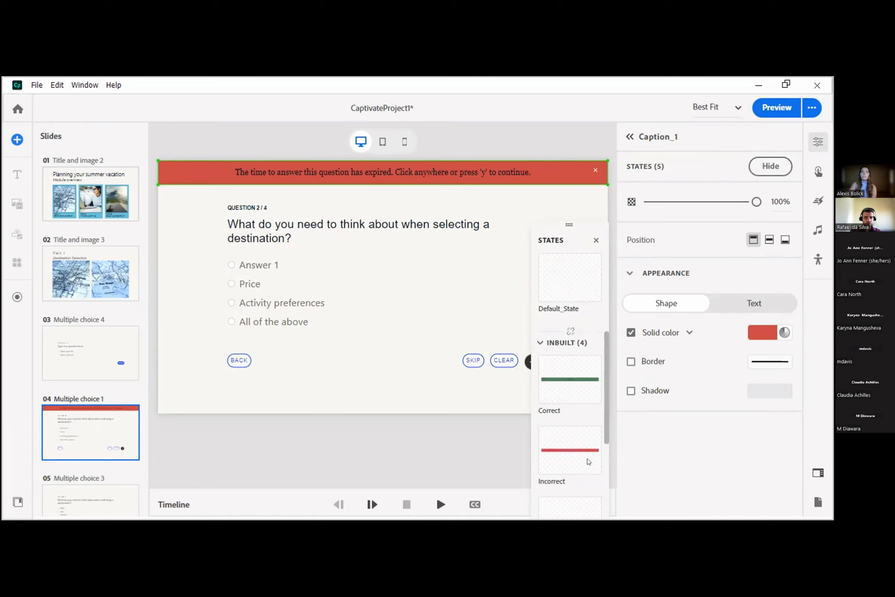
left_click(588, 387)
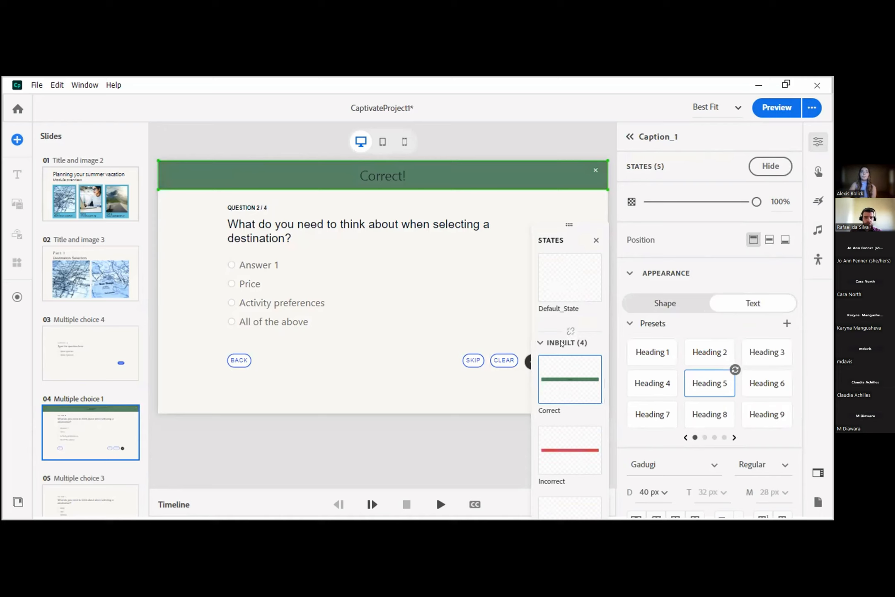
left_click(573, 444)
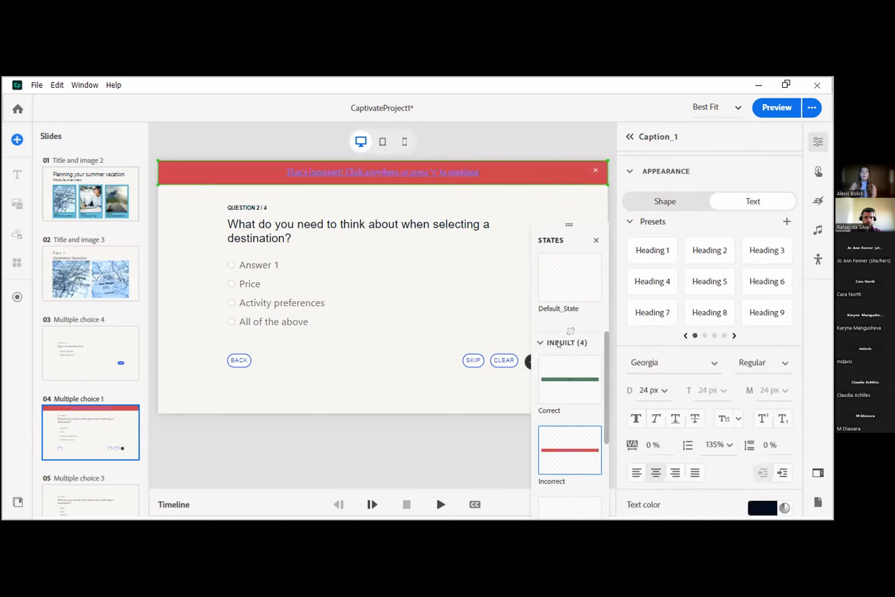
scroll(579, 416, "down", 3)
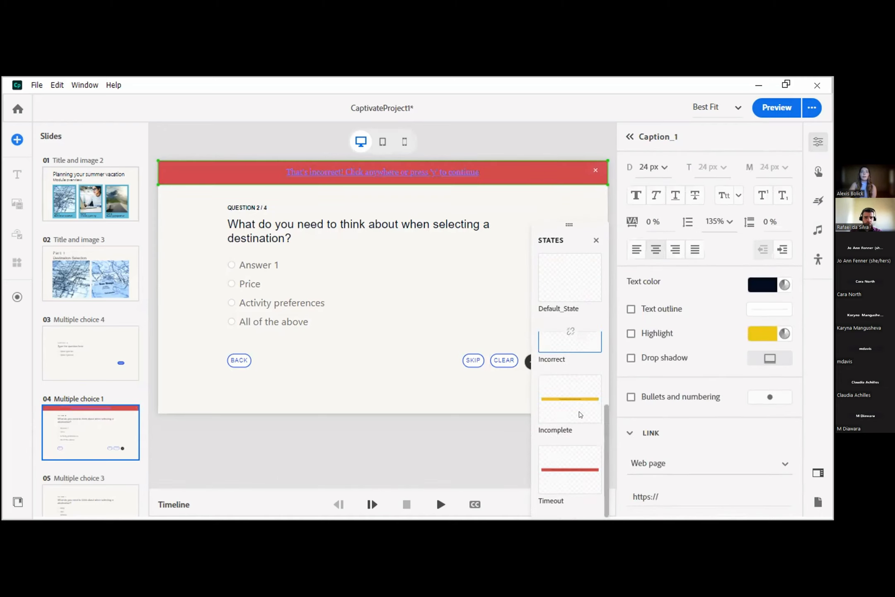
left_click(580, 423)
left_click(571, 470)
scroll(576, 469, "up", 2)
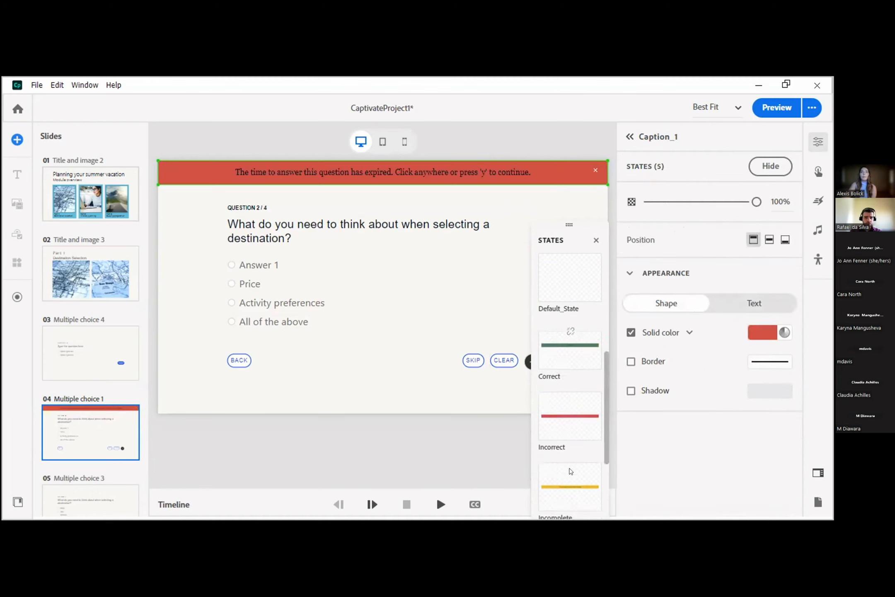
Step: Extend the feedback caption's Correct state text to read "Correct! You can go to next question."
left_click(588, 375)
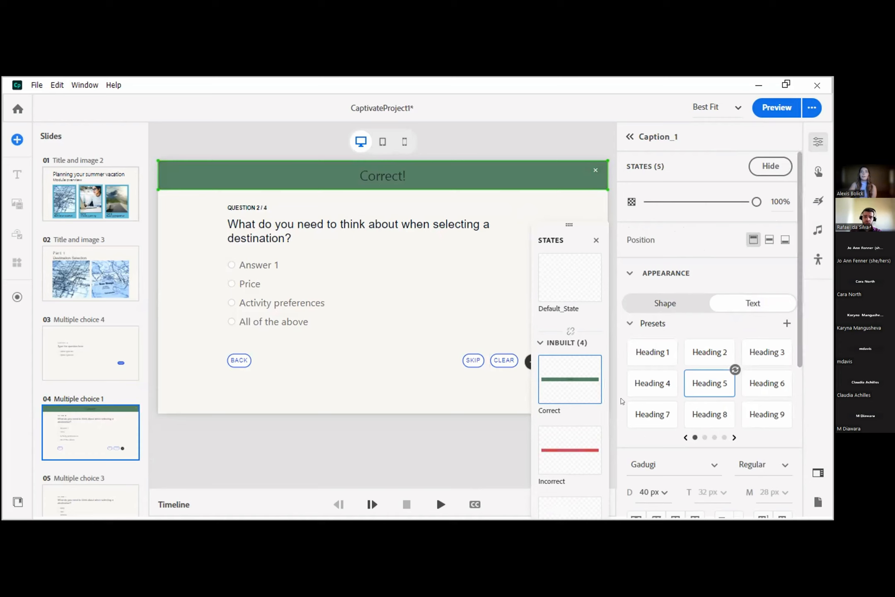
scroll(668, 342, "down", 5)
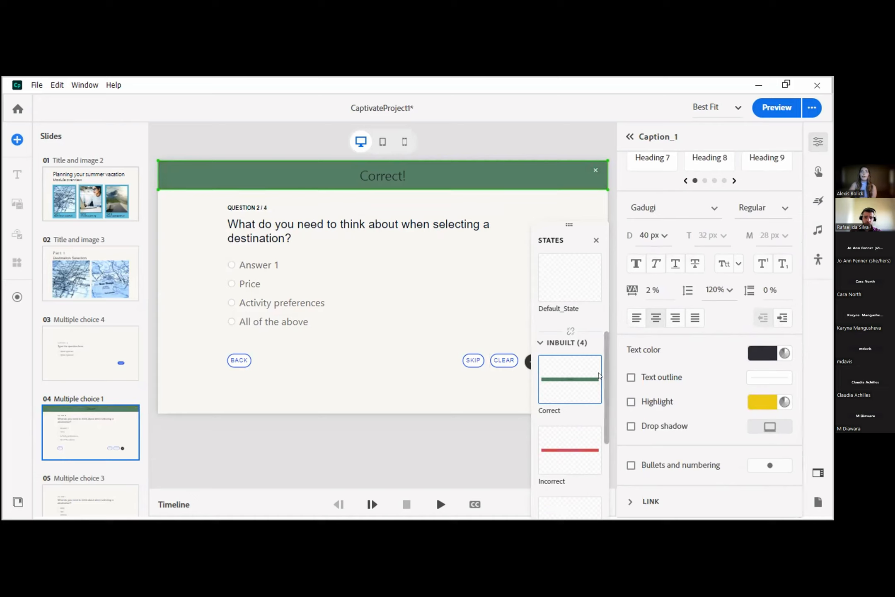
double_click(375, 173)
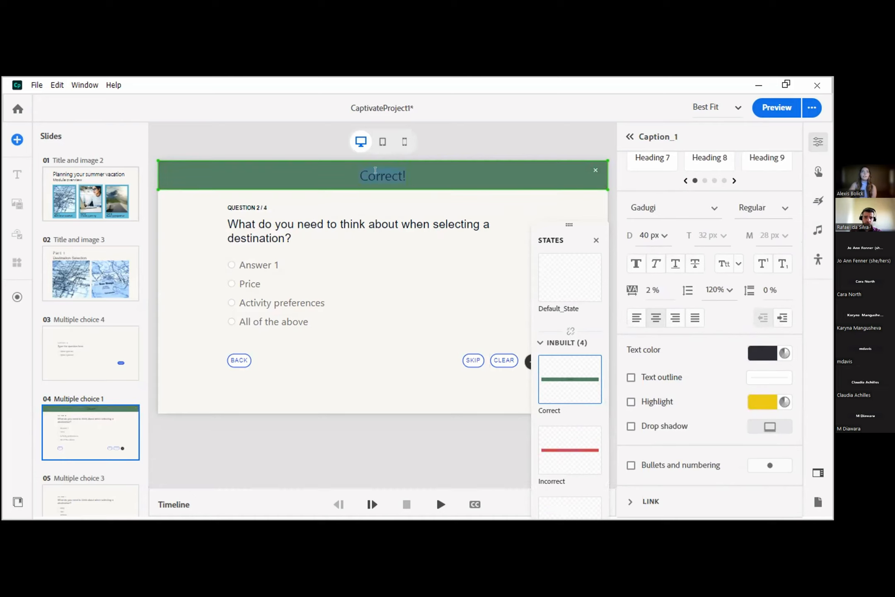
left_click(409, 177)
type("Y")
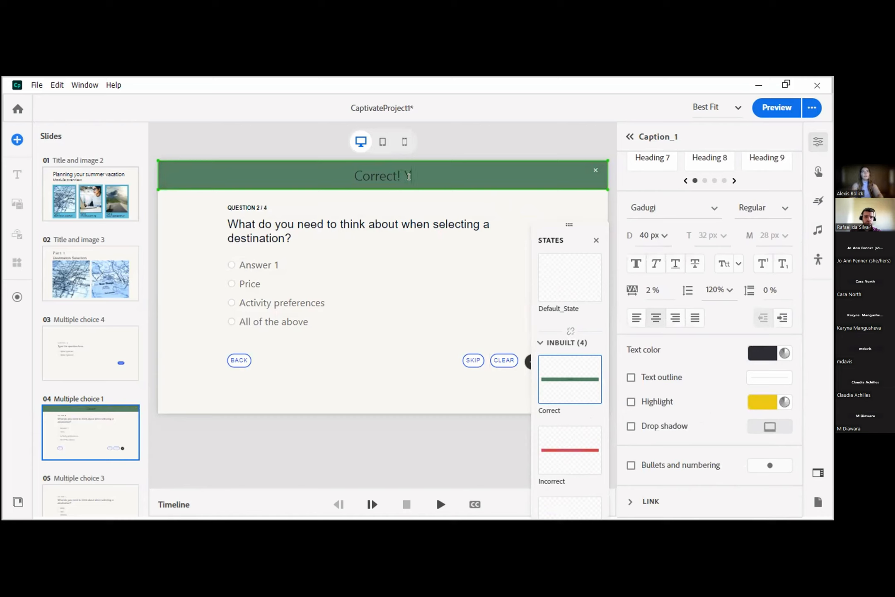
type("ou can go")
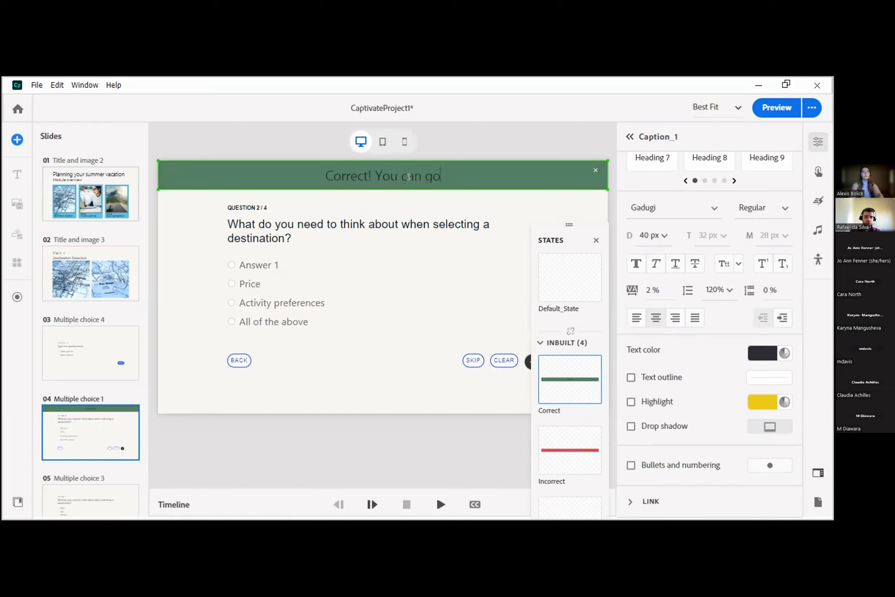
type(" to t")
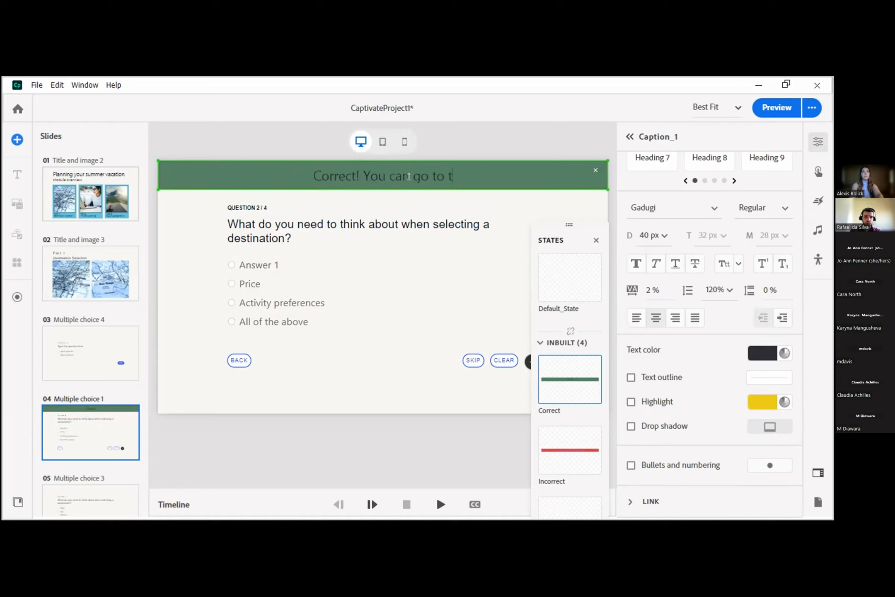
key("BackSpace")
type("next question.")
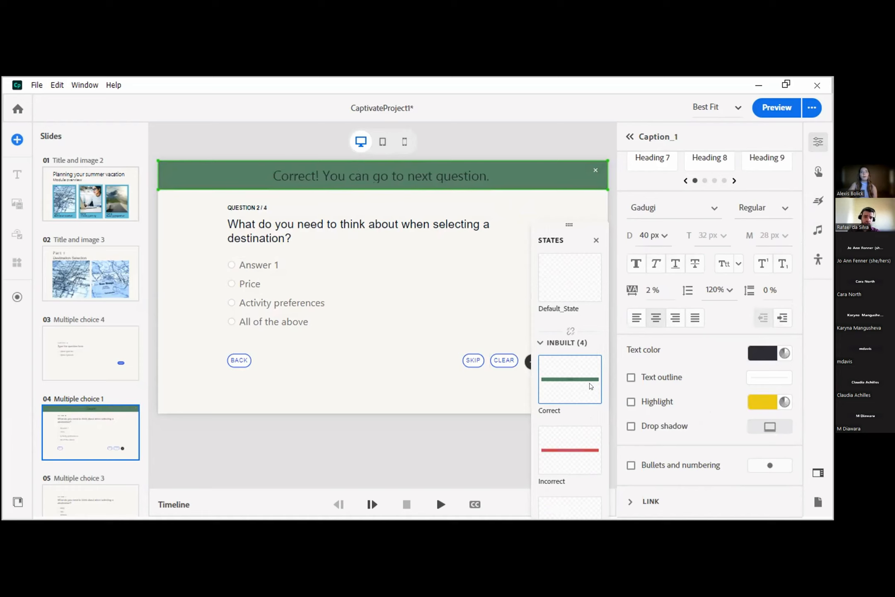
Step: Review the web page link settings of the Incorrect feedback caption and the message of the Incomplete state
scroll(574, 376, "down", 2)
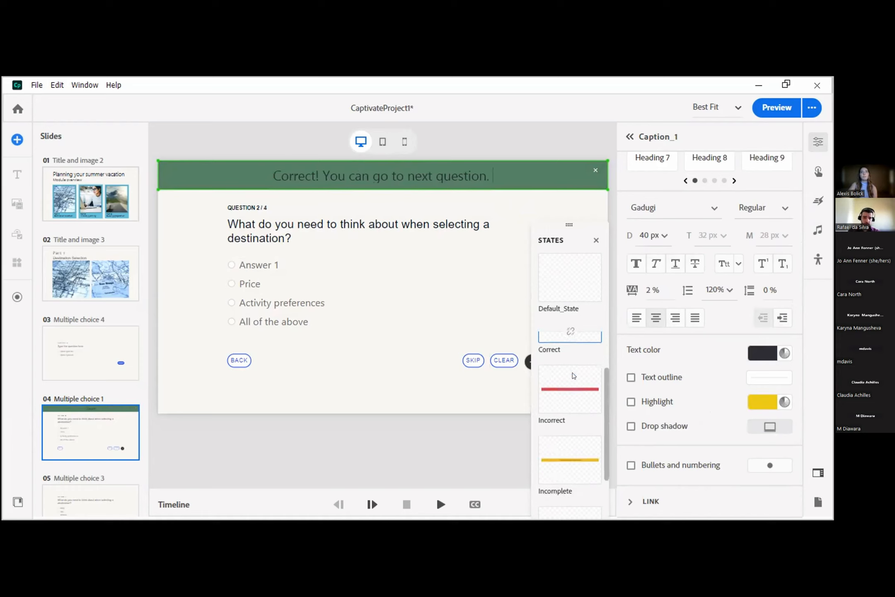
left_click(571, 385)
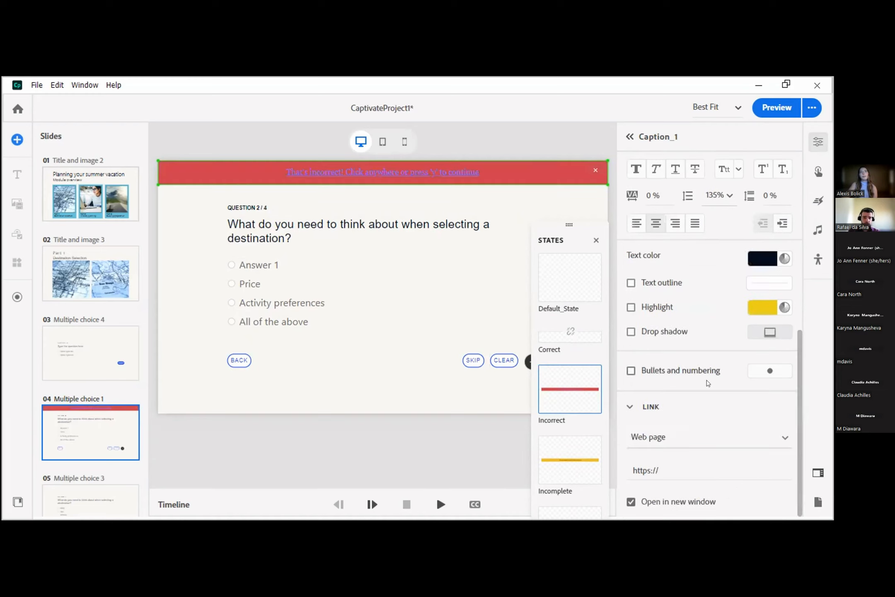
scroll(707, 383, "down", 1)
left_click(652, 466)
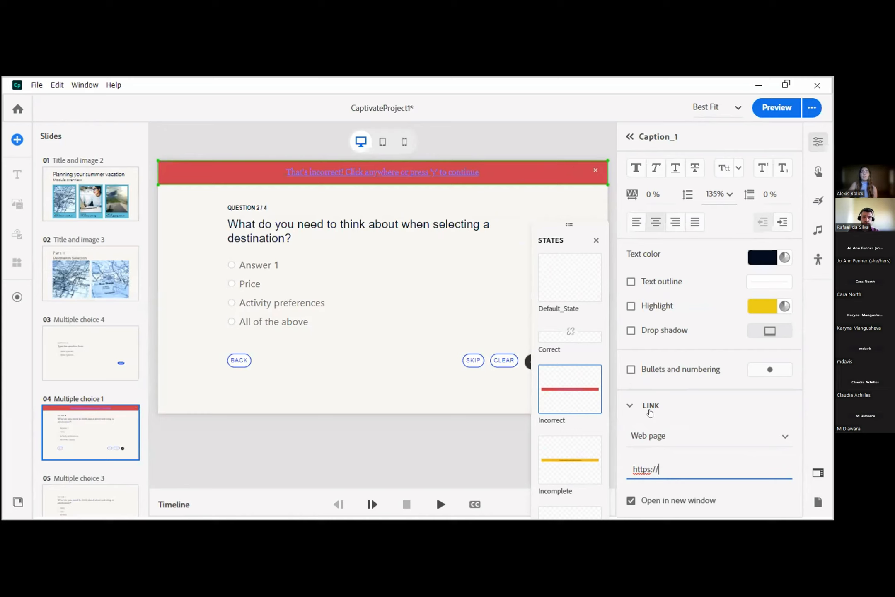
left_click(569, 459)
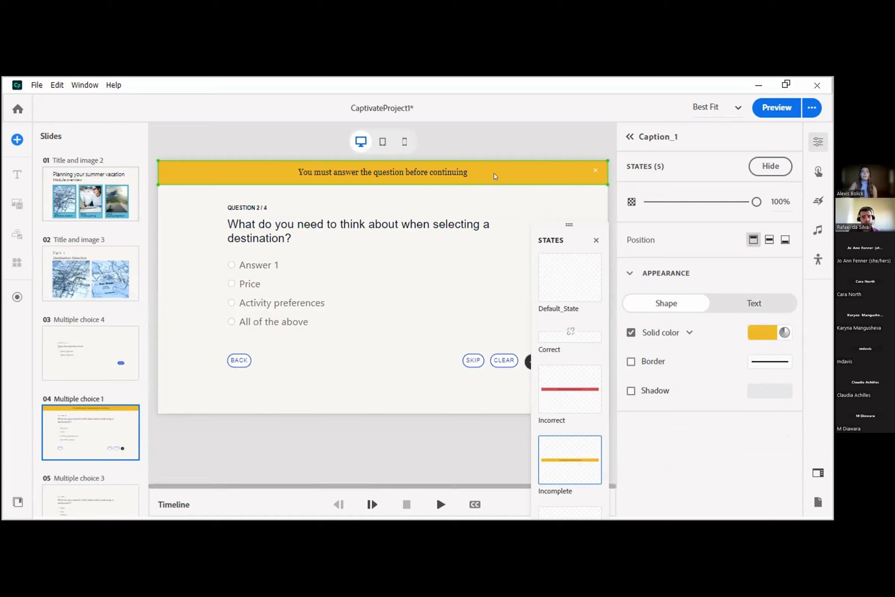
double_click(508, 172)
left_click(708, 383)
scroll(590, 469, "up", 2)
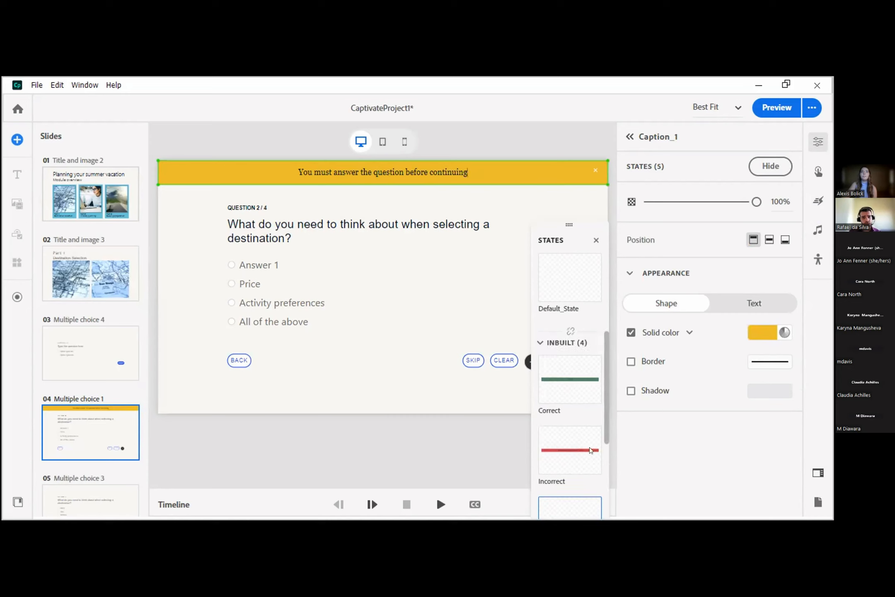
Step: Compare the link options of the Correct and Incorrect feedback captions
left_click(582, 382)
scroll(657, 391, "down", 10)
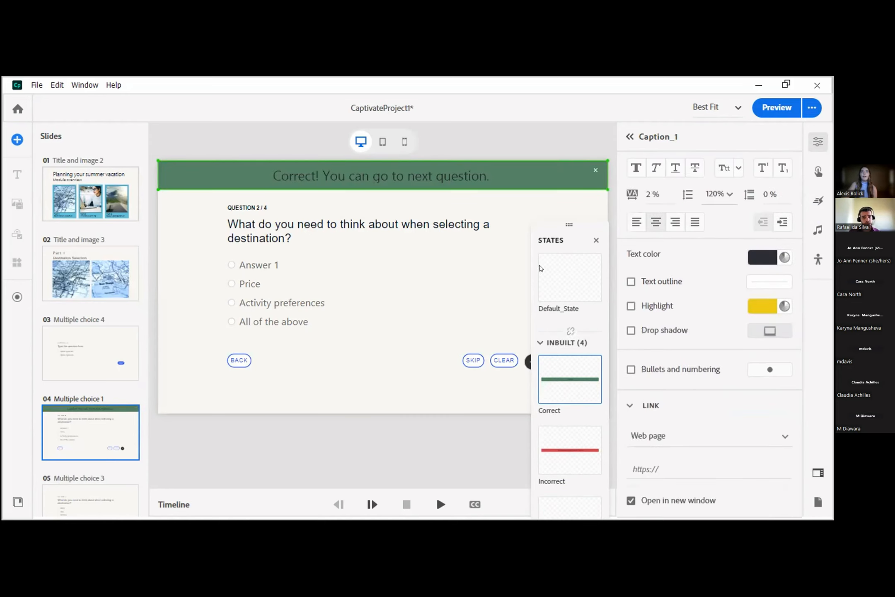
left_click(584, 441)
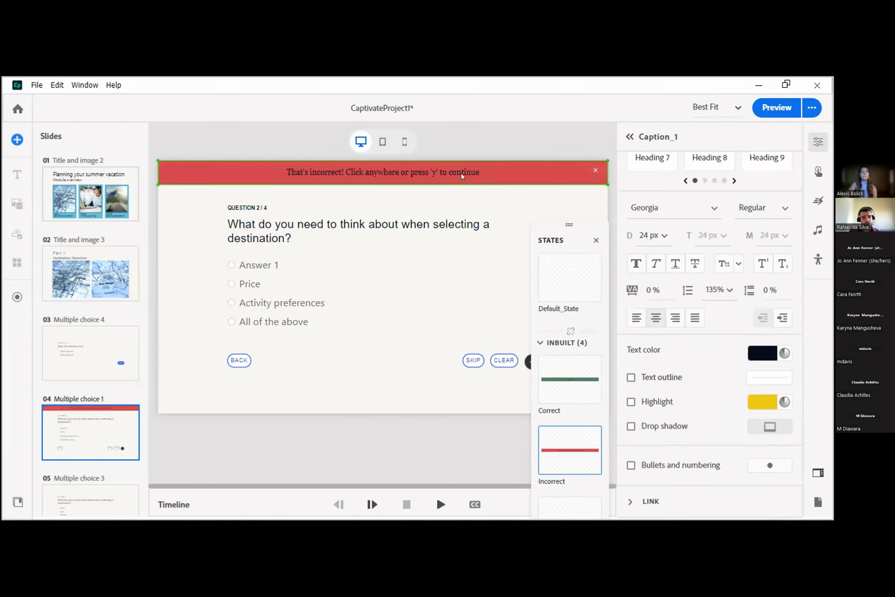
left_click(657, 500)
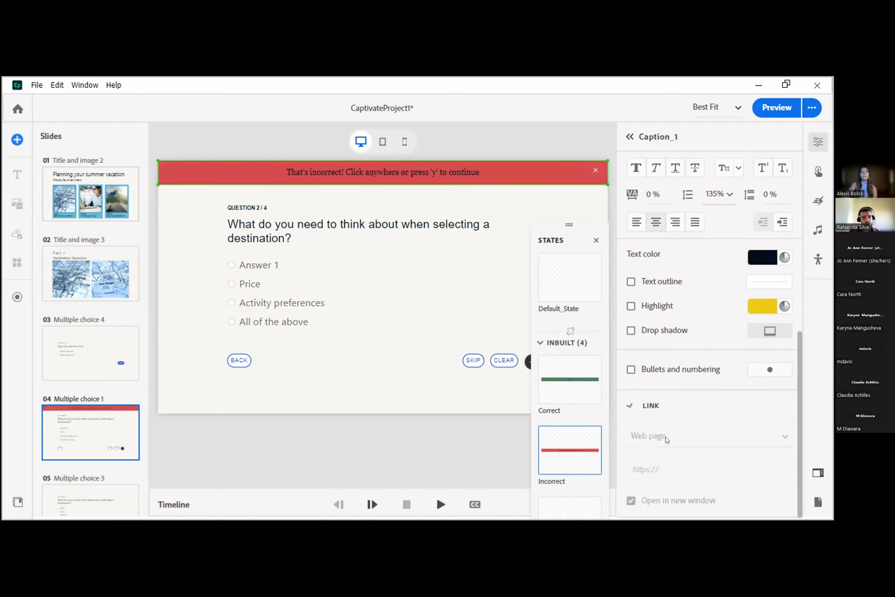
left_click(652, 404)
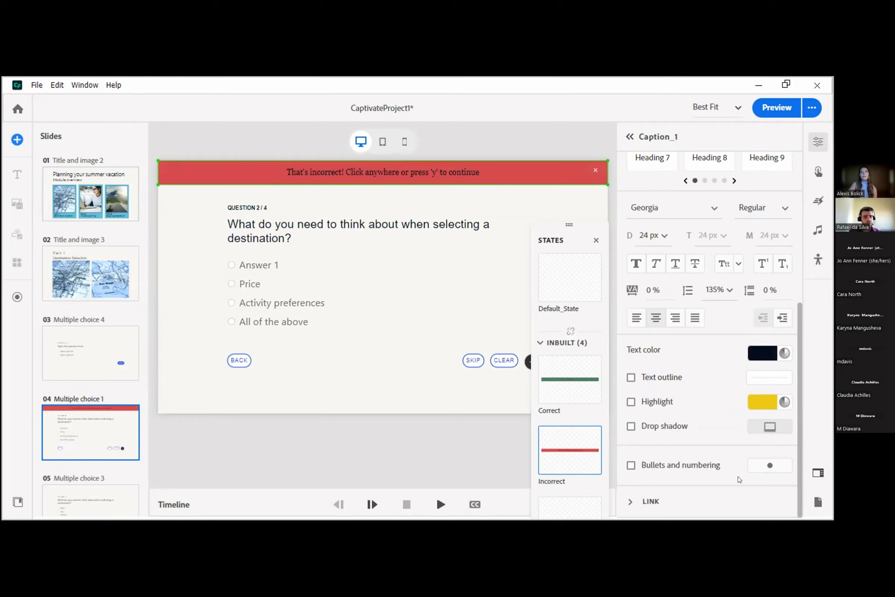
Step: Try the Incorrect caption at the slide's middle and bottom, return it to the top and close the states list
scroll(707, 419, "up", 5)
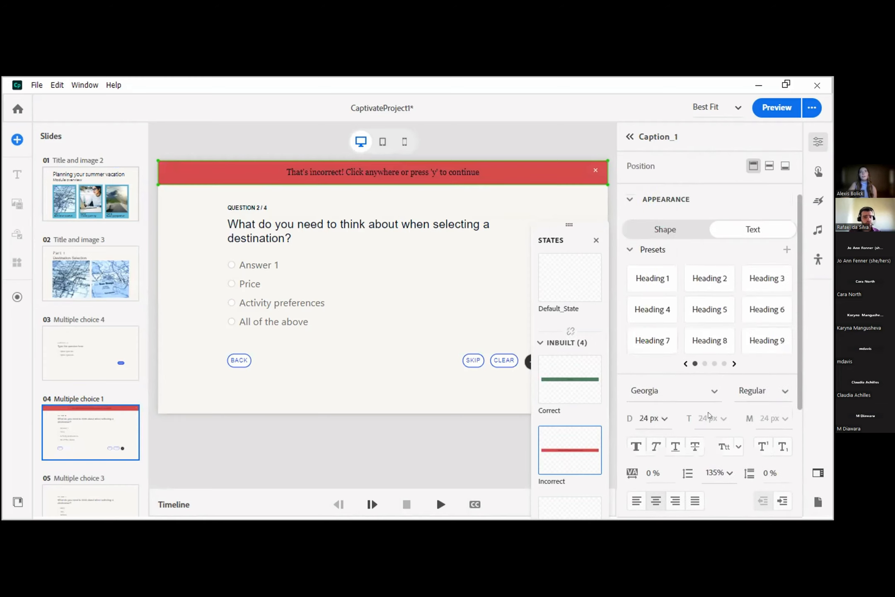
scroll(717, 257, "up", 3)
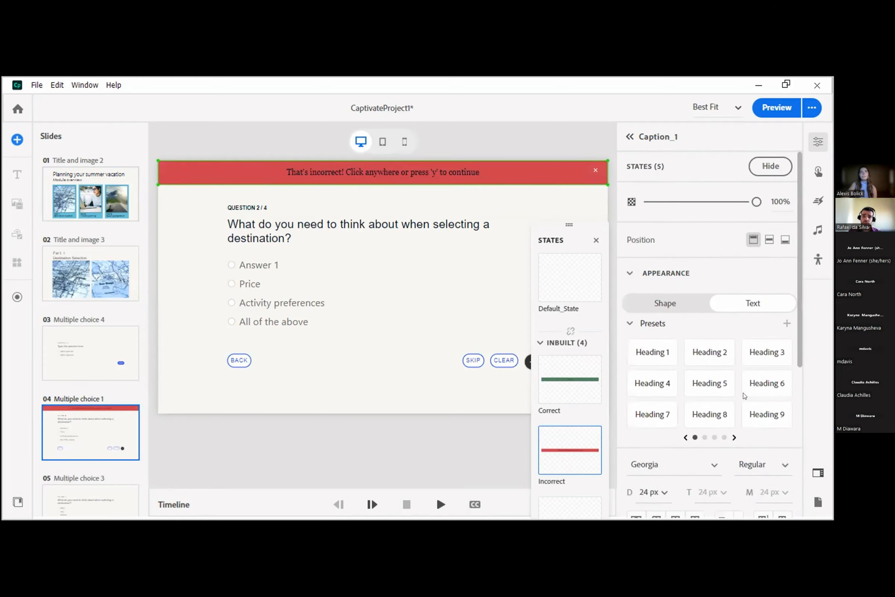
left_click(769, 240)
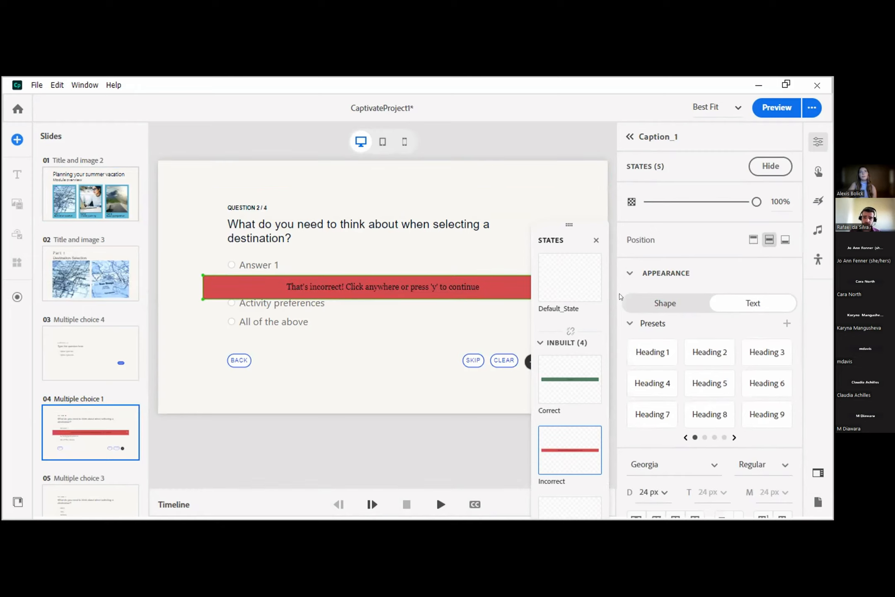
left_click(784, 240)
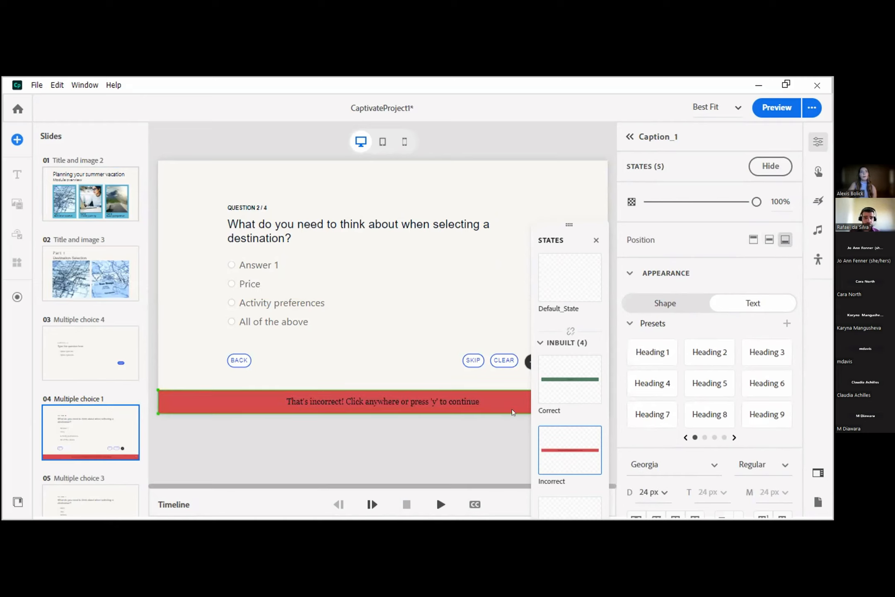
left_click(753, 240)
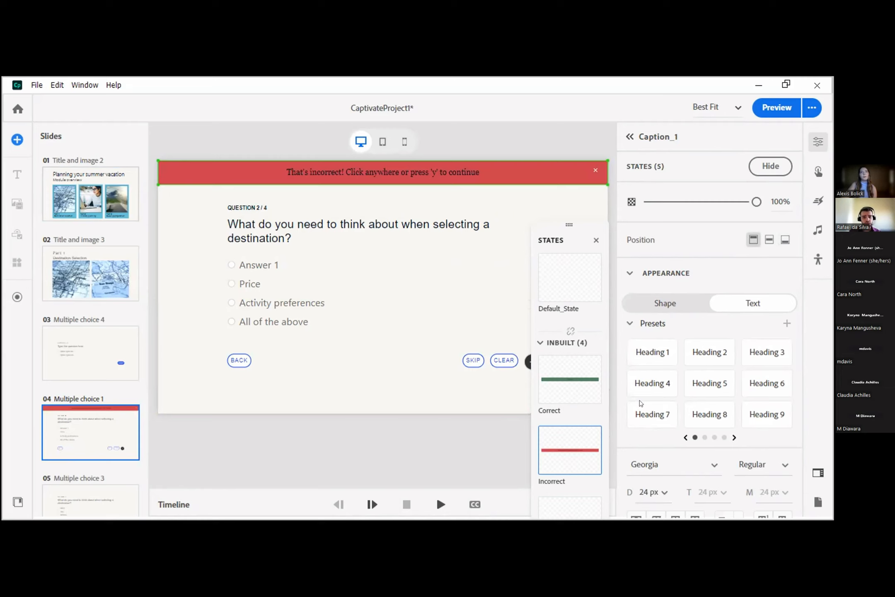
left_click(595, 240)
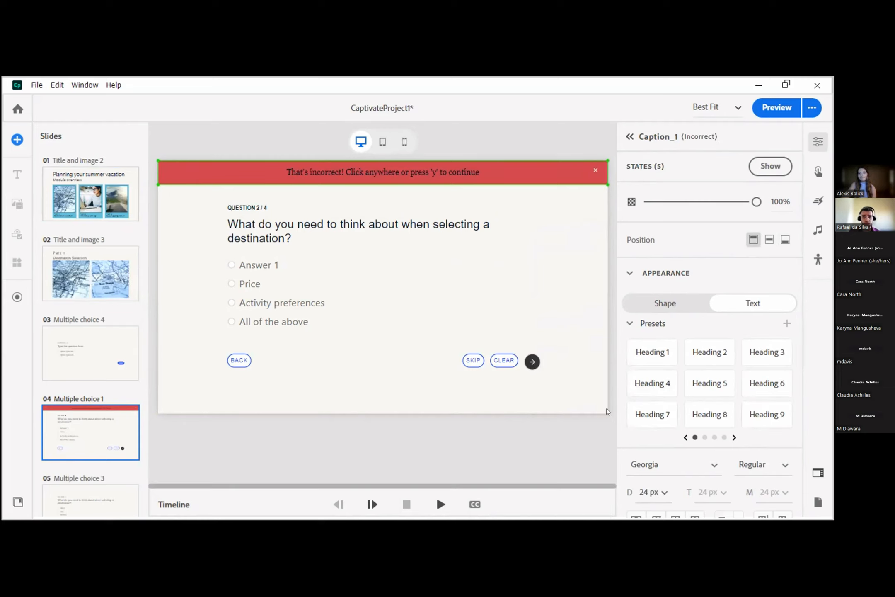